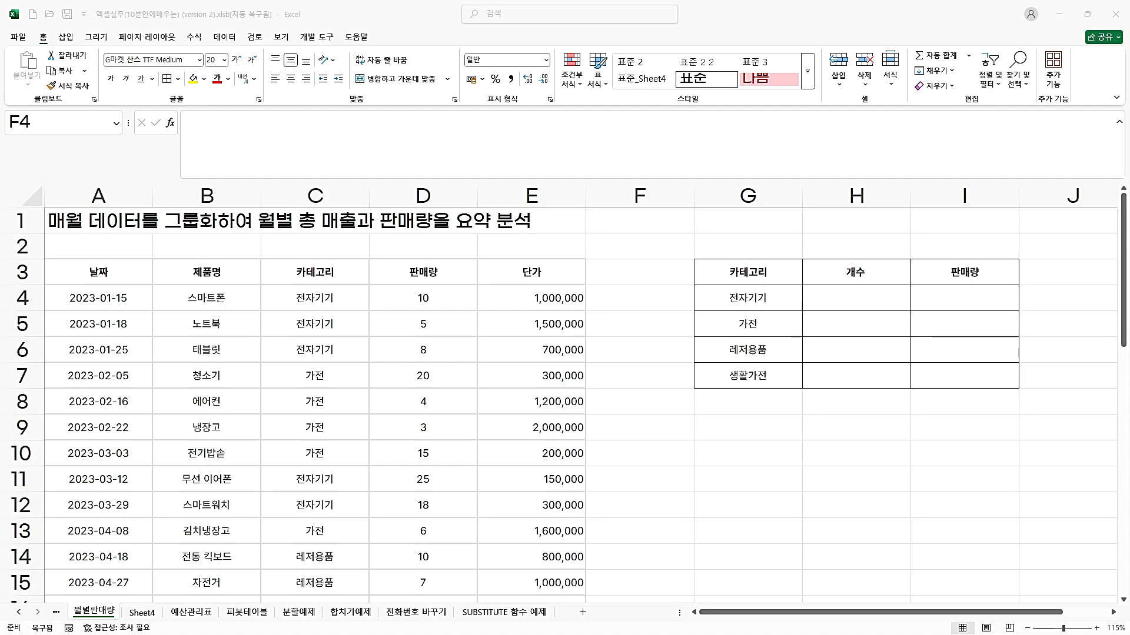
Switch to the blank Notepad note and write the IF syntax "if(조건,참,거짓)" on its first line.
left_click_drag(1129, 120, 360, 119)
left_click(279, 173)
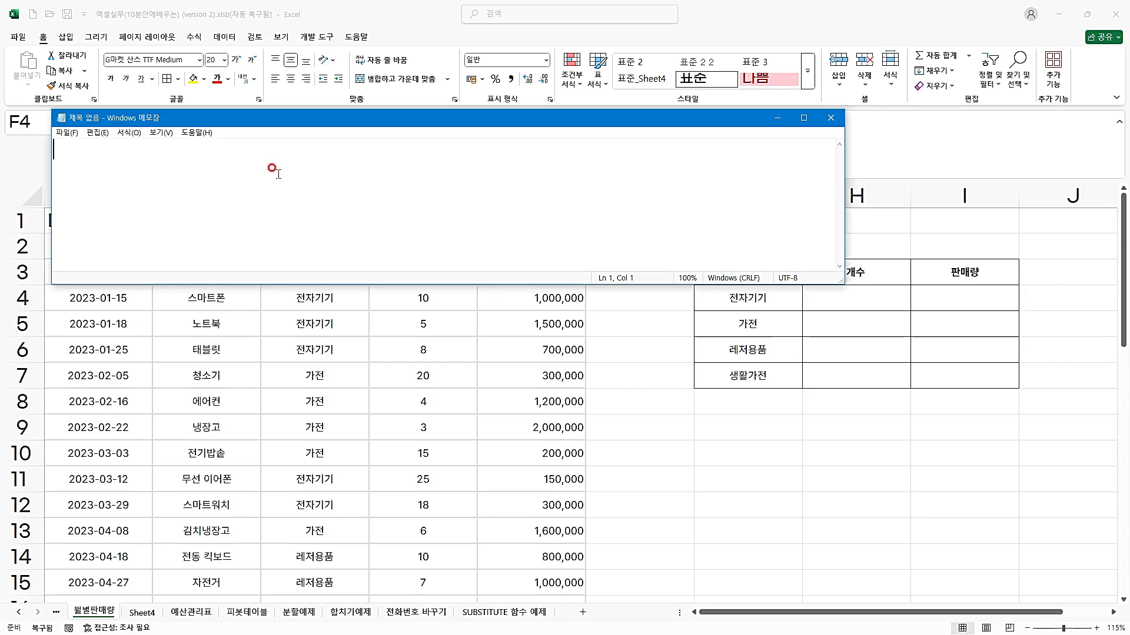
type("if")
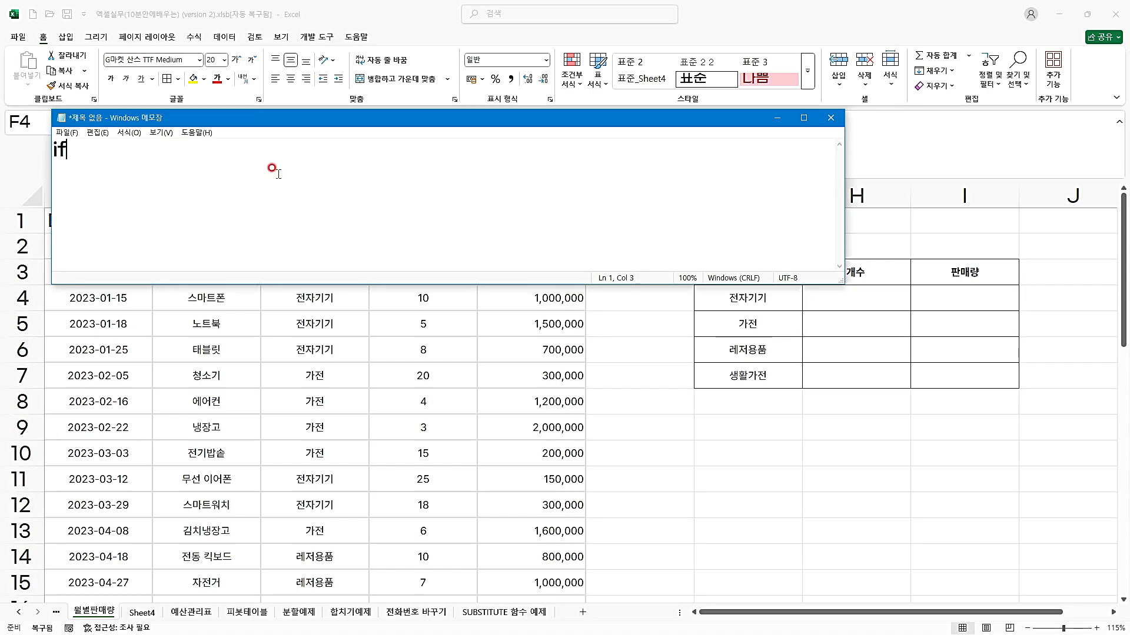
type("(wh")
key("BackSpace")
key("BackSpace")
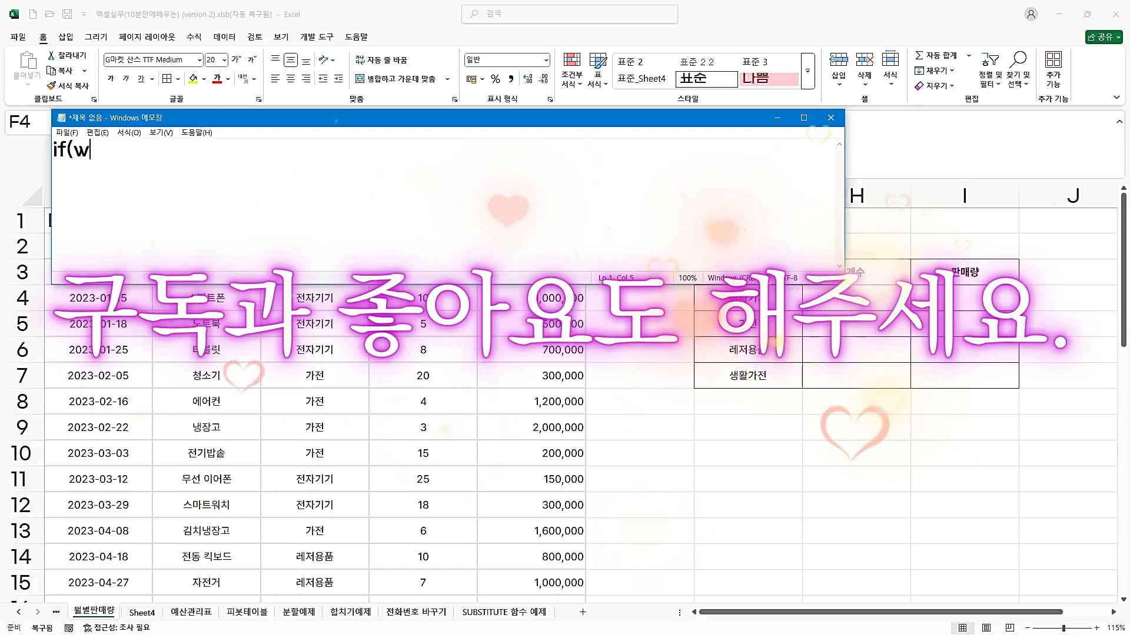
type("조건")
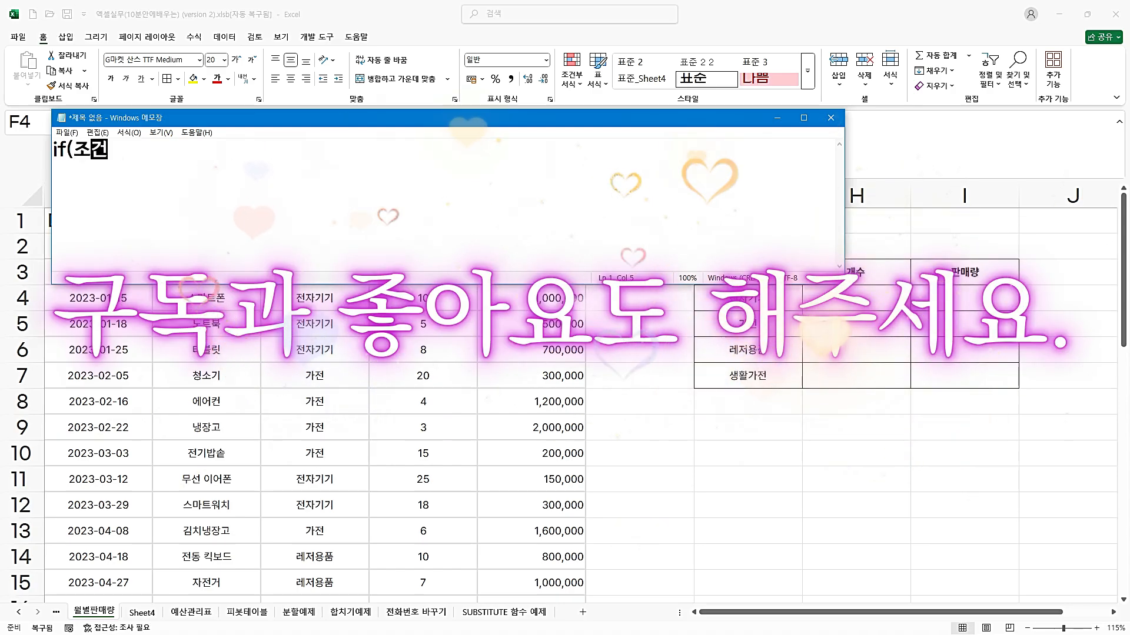
type(",참,거짓")
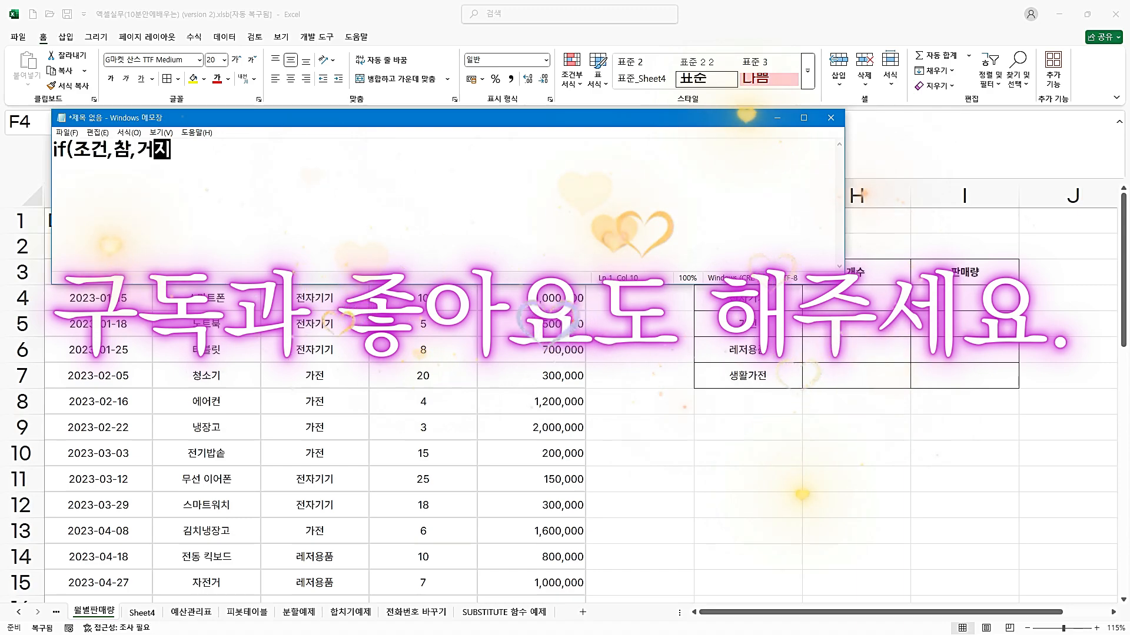
type(")")
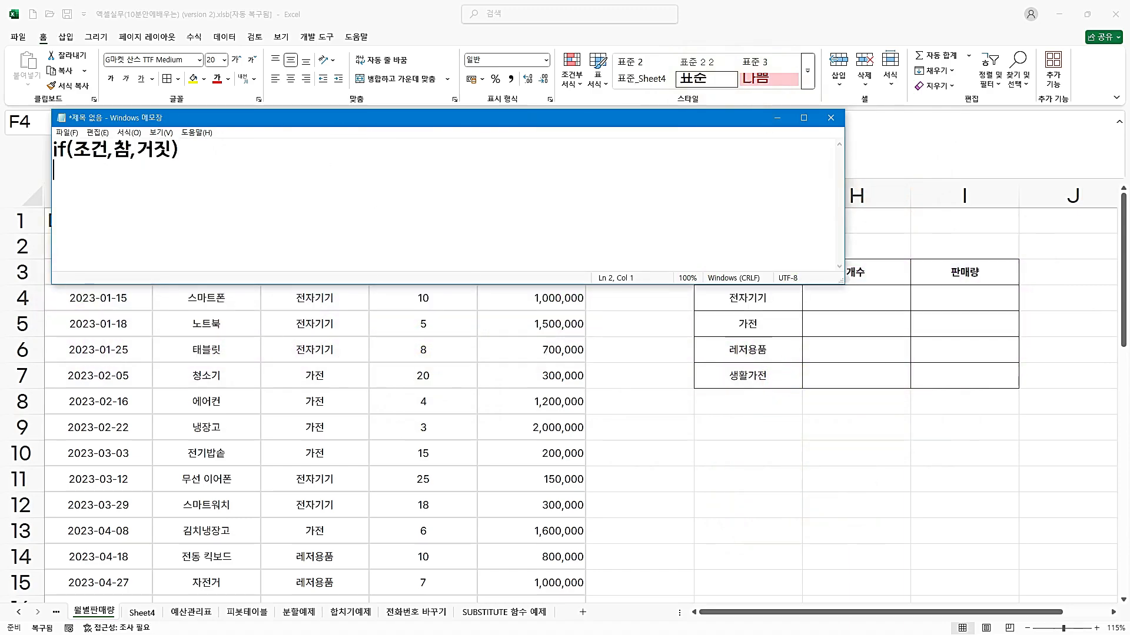
Write the condition "판매량이 10이상인 경우 '우수', 그렇지 않으면 공백" on the note's second line.
left_click_drag(352, 118, 410, 56)
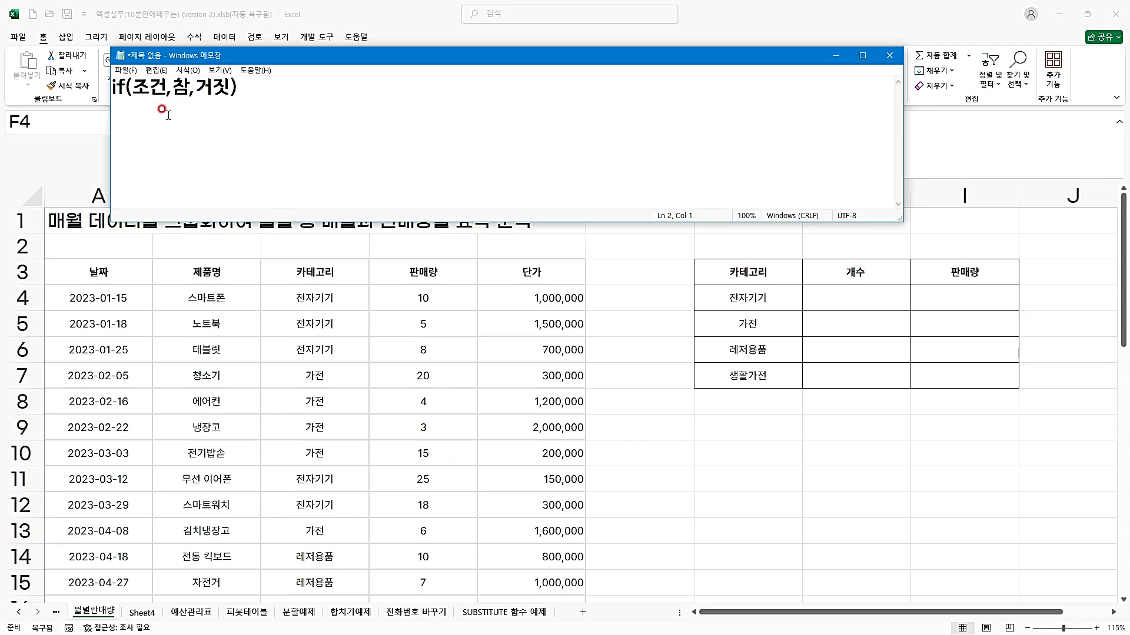
type("판매량이 ")
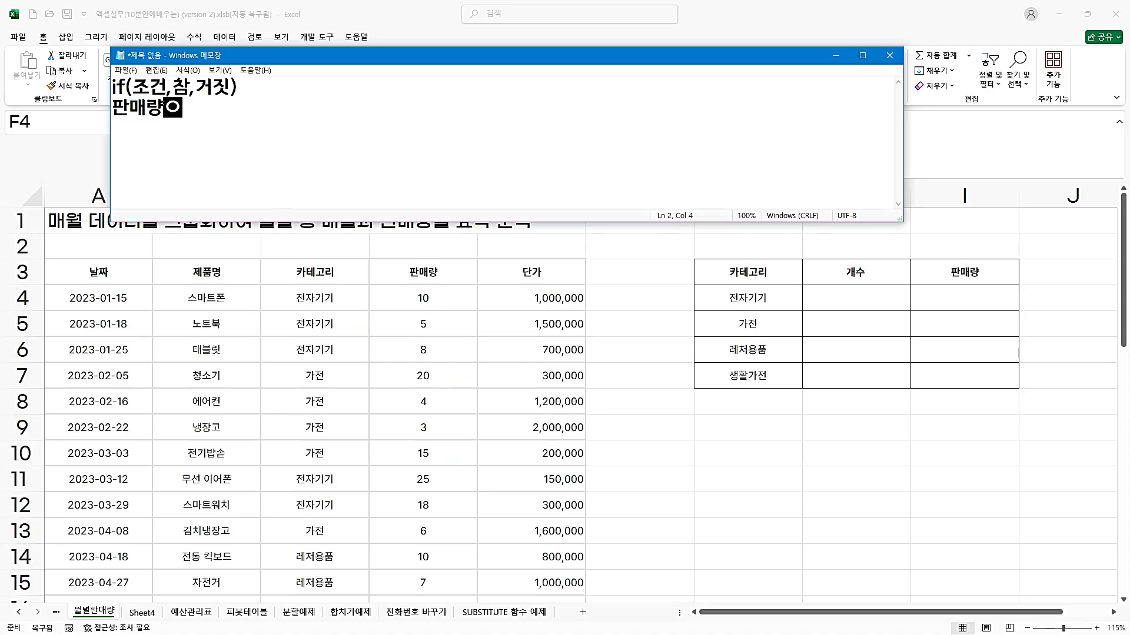
type("10이")
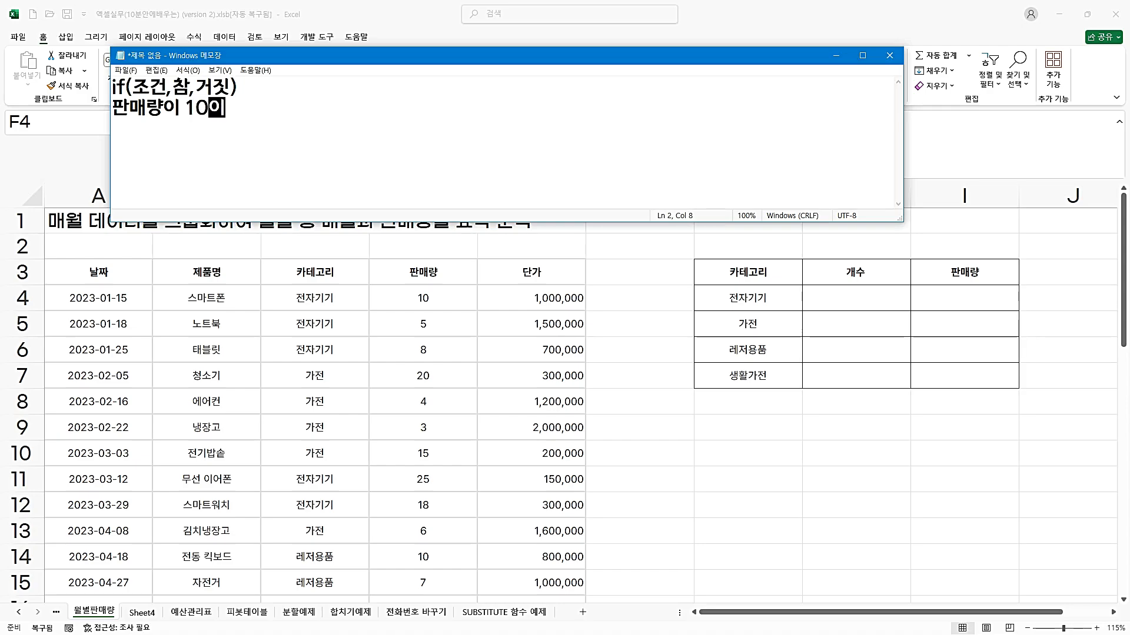
type("상인 경우")
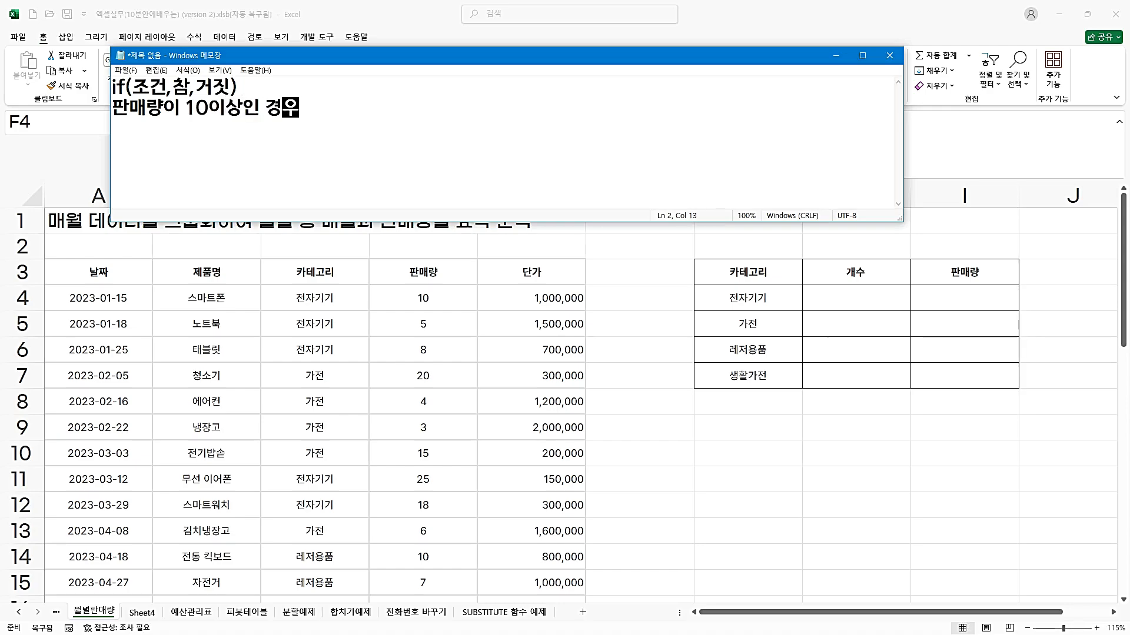
type(" 'ㅇ우수'")
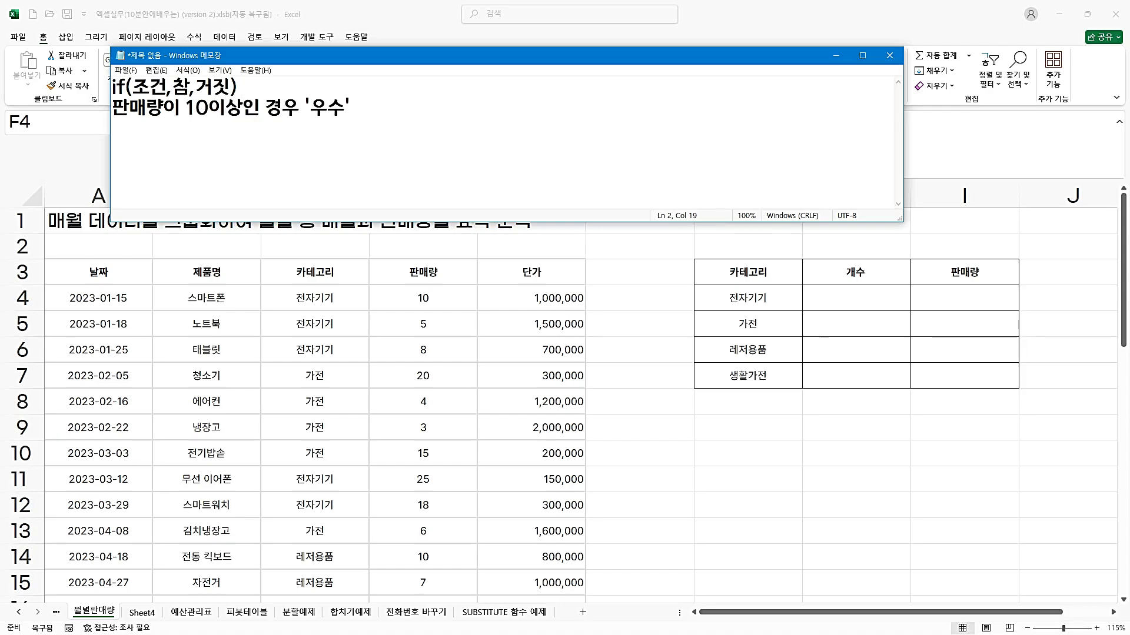
type(", 그렇지")
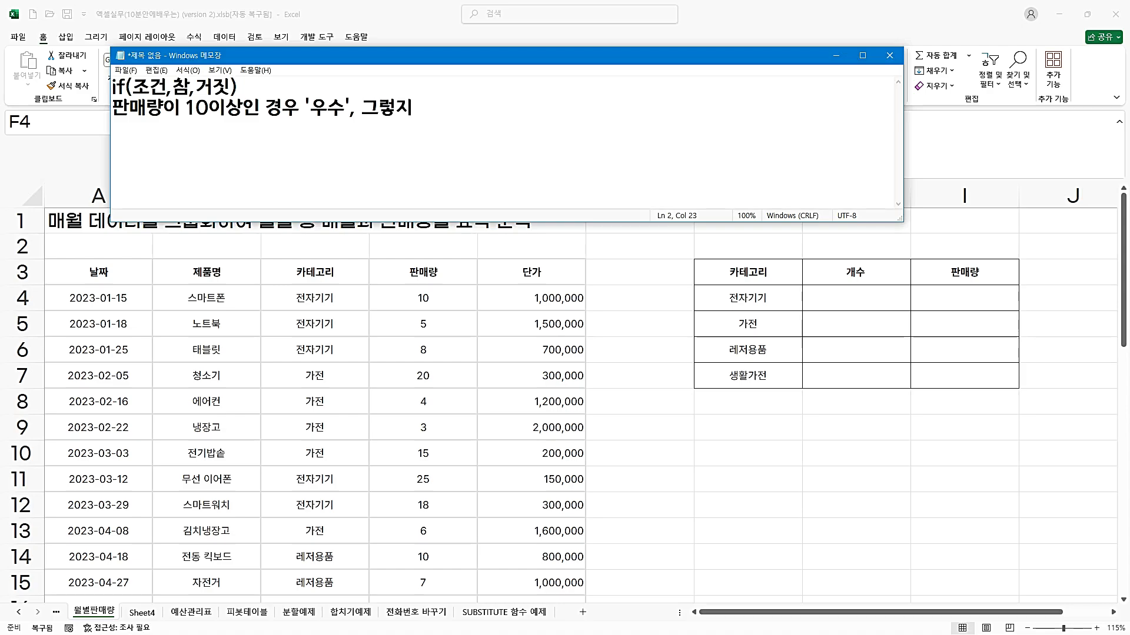
type(" 않으면 ")
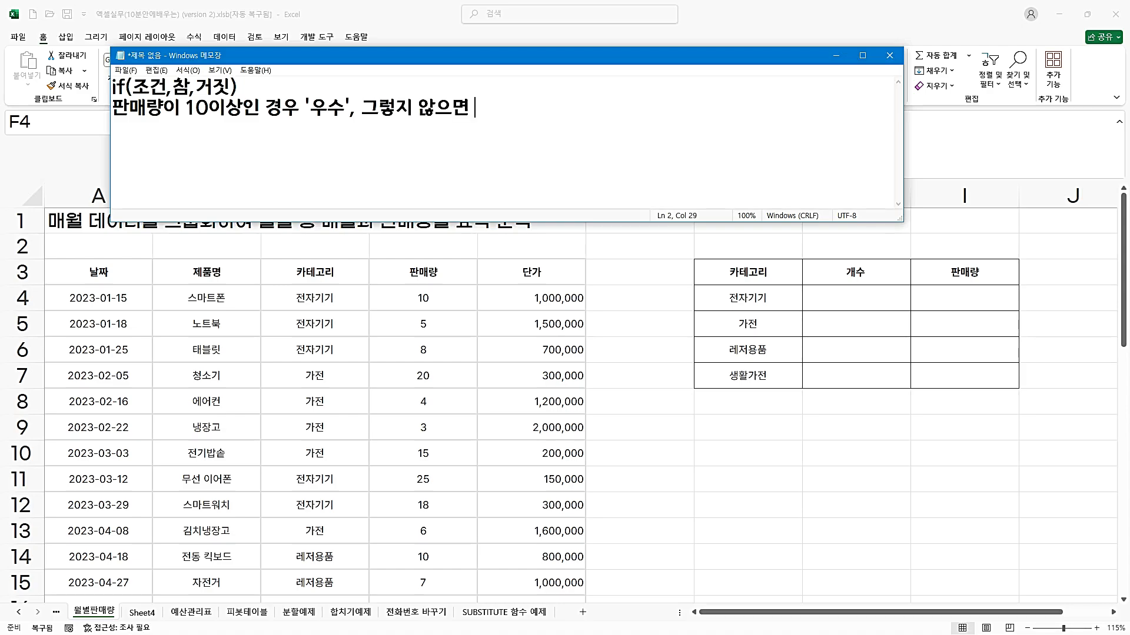
type("공배")
Move the Notepad window away so that it no longer covers the worksheet.
left_click(436, 57)
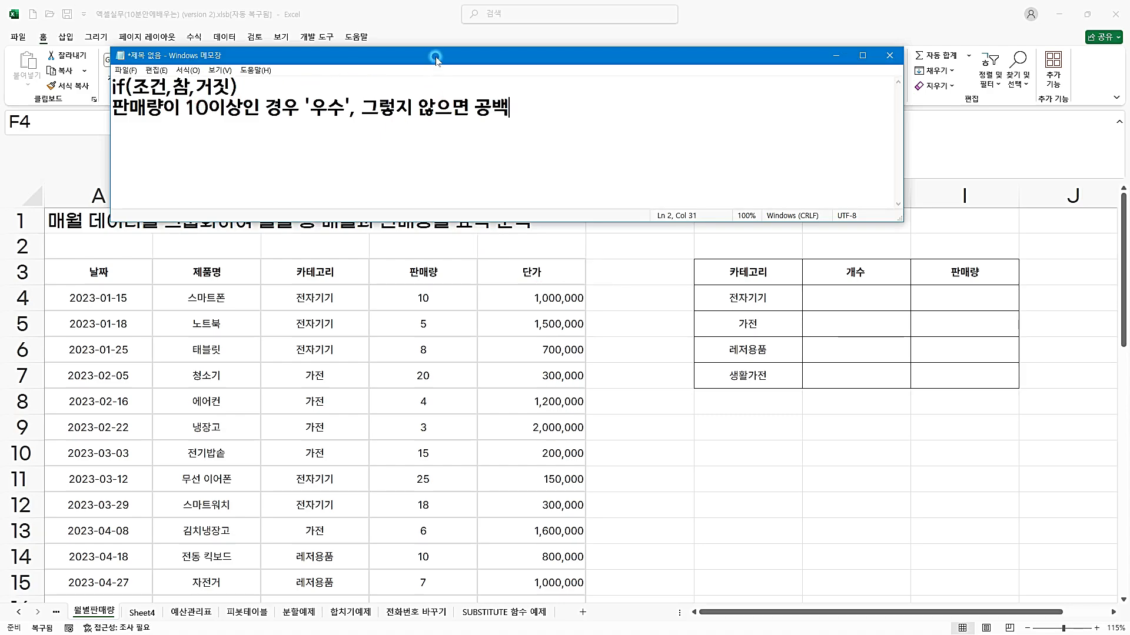
left_click_drag(435, 58, 383, 34)
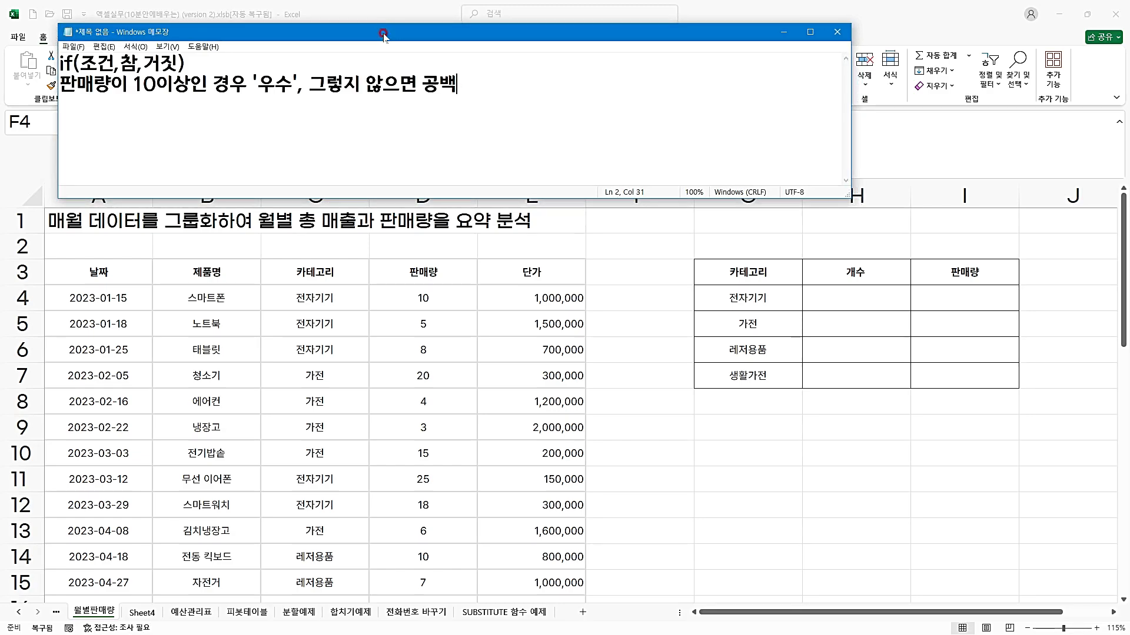
left_click_drag(383, 34, 1129, 132)
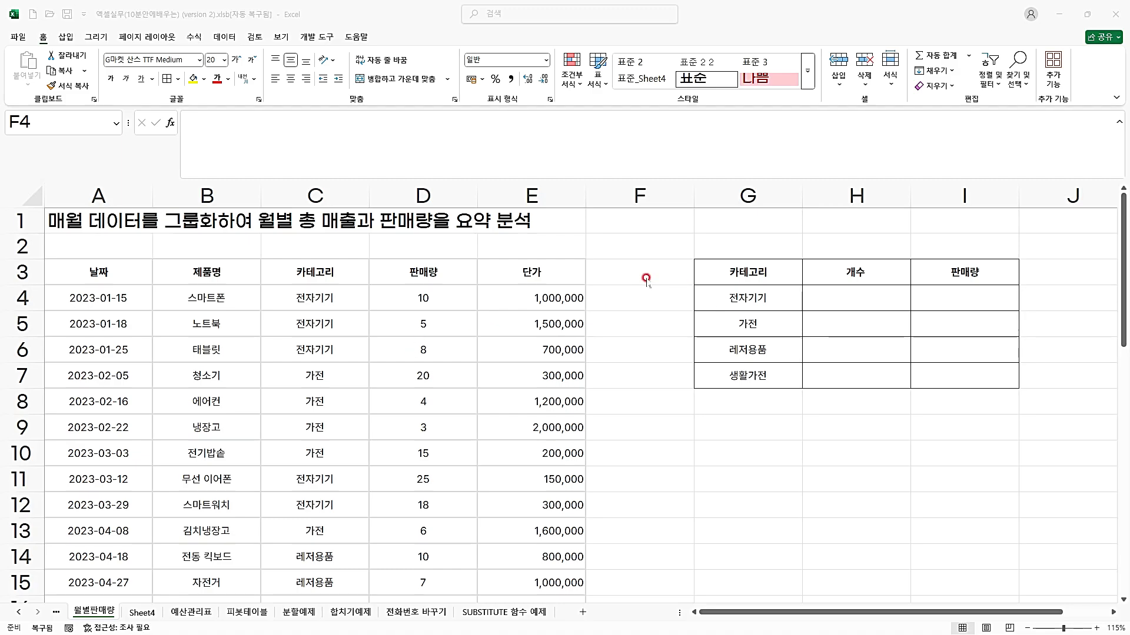
Enter the column header "인기상품" in cell F3 of the Excel sheet 월별판매량.
left_click(615, 292)
left_click(617, 270)
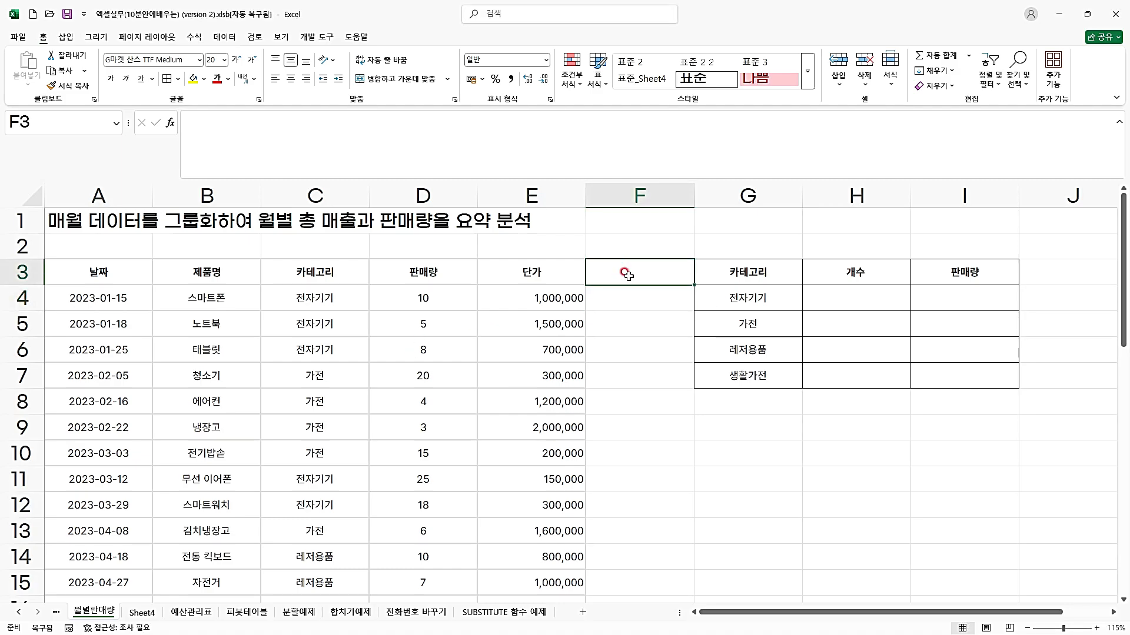
type("인ㄱ")
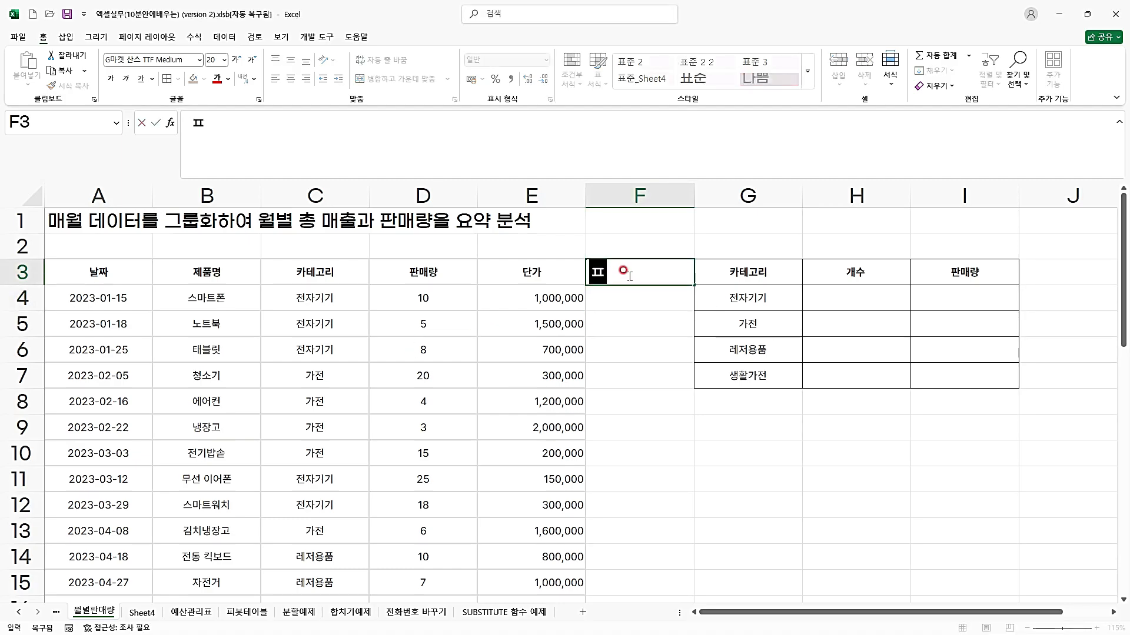
type("기상품")
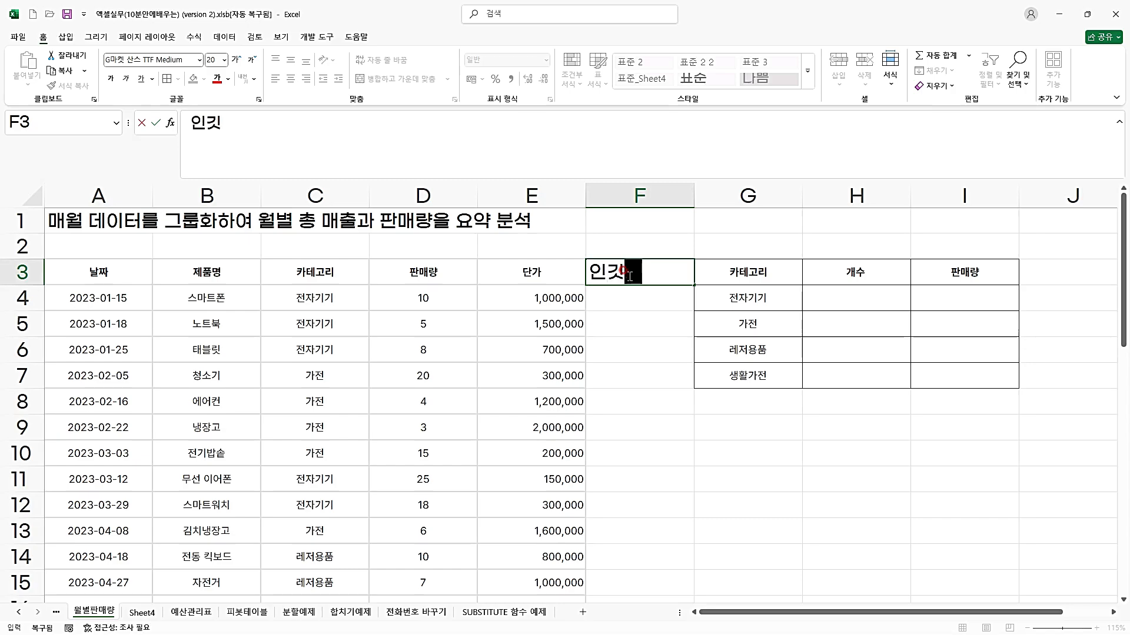
key("Return")
left_click(628, 274)
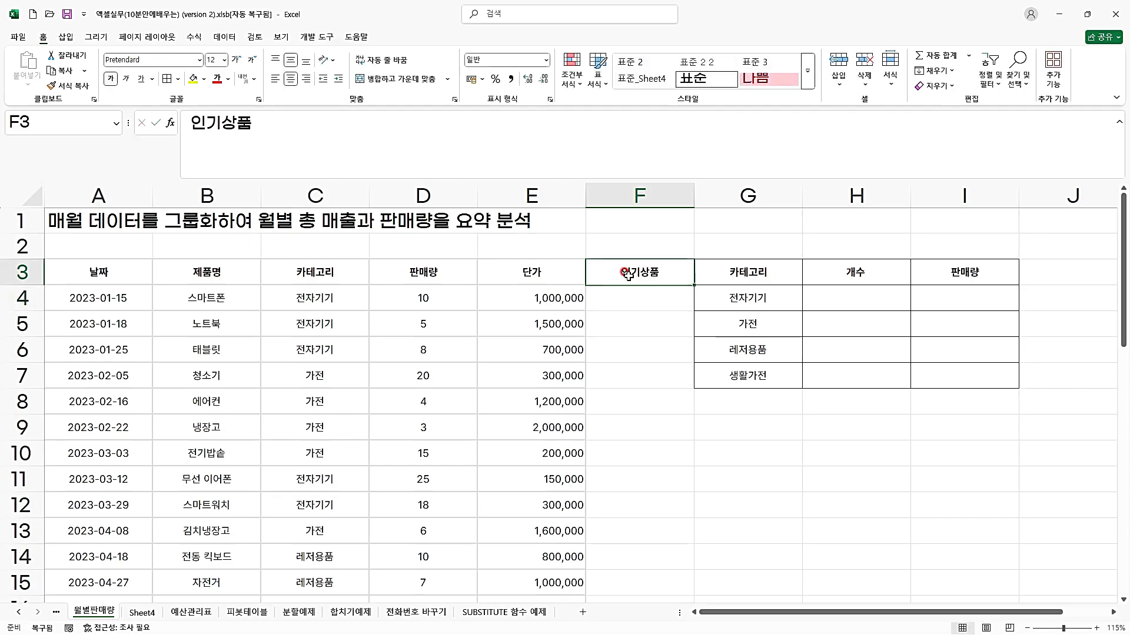
Enter the formula =IF(D4>=10,"우수","") in cell F4.
key("Return")
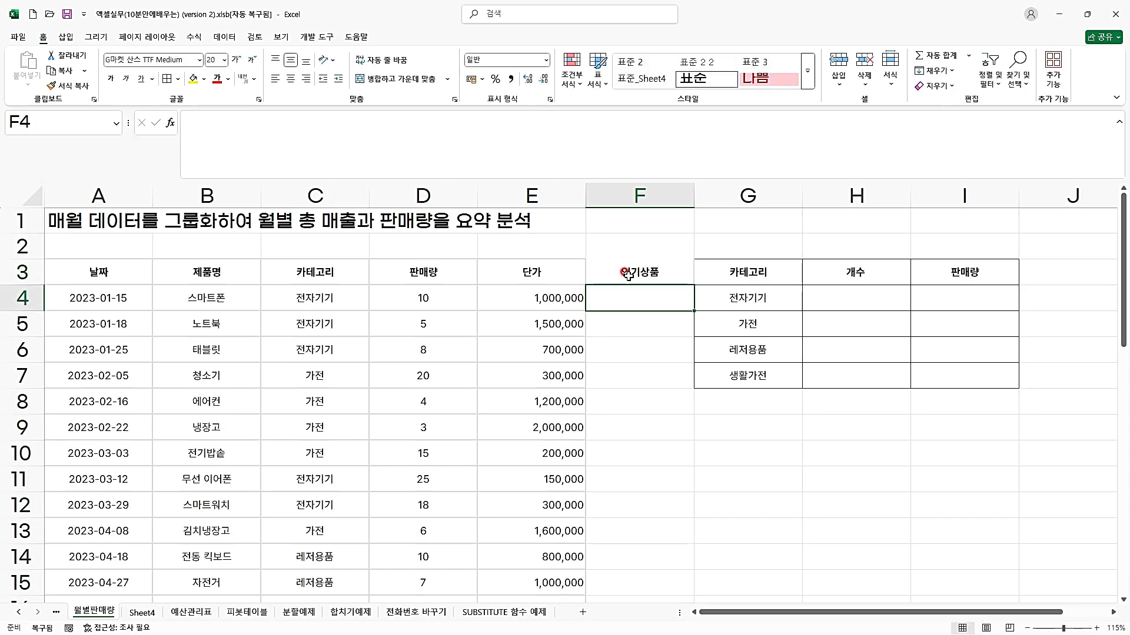
type("=")
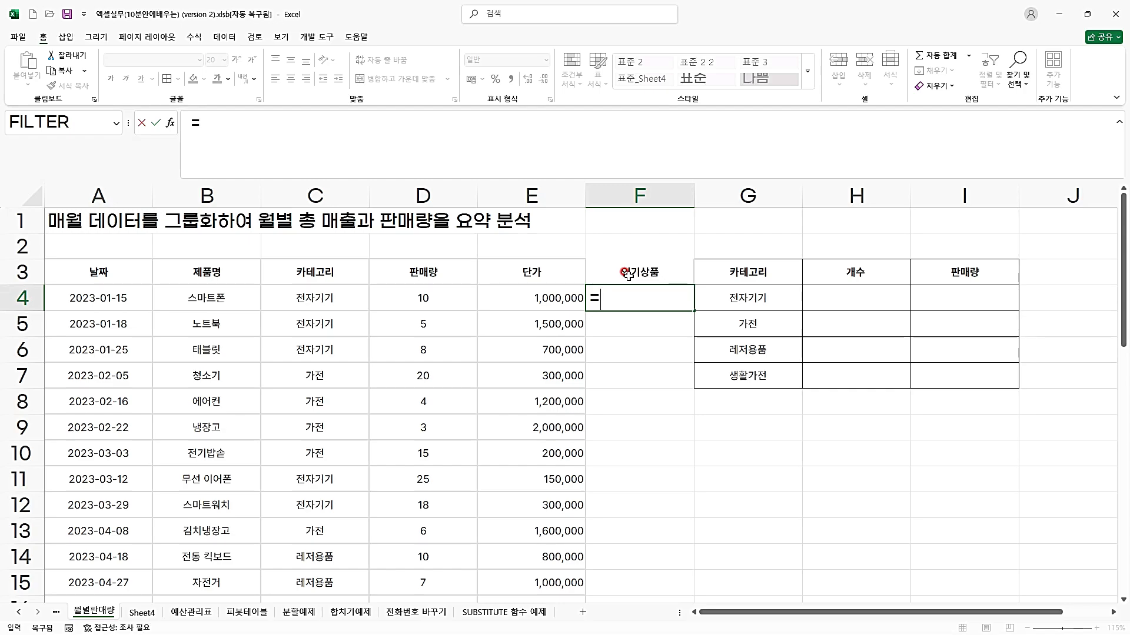
type("if")
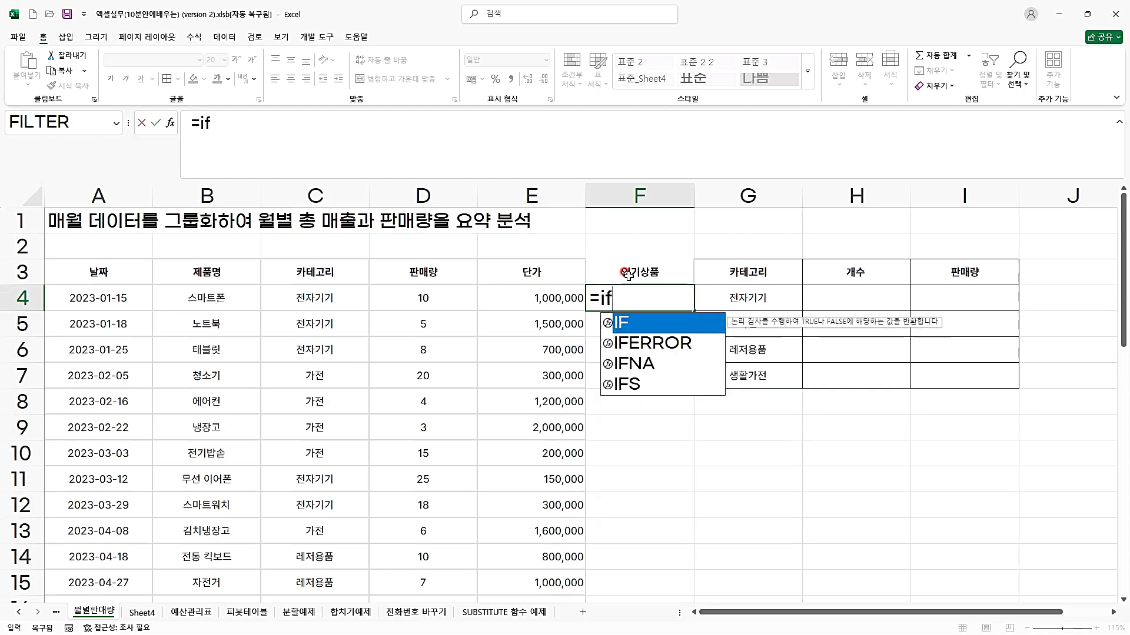
type("(")
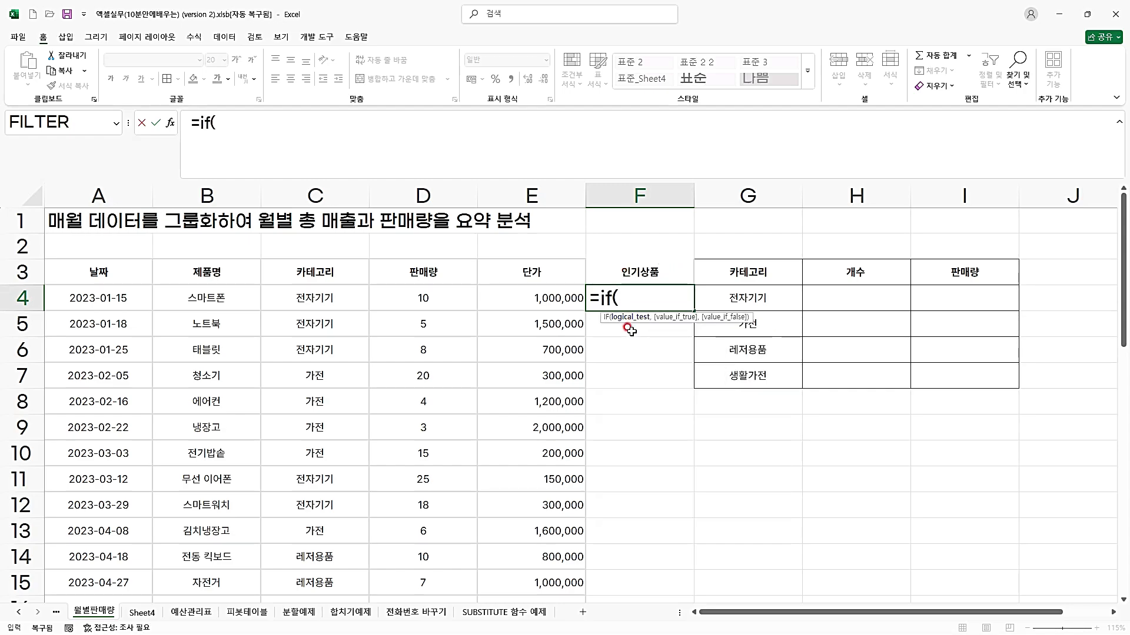
left_click(422, 302)
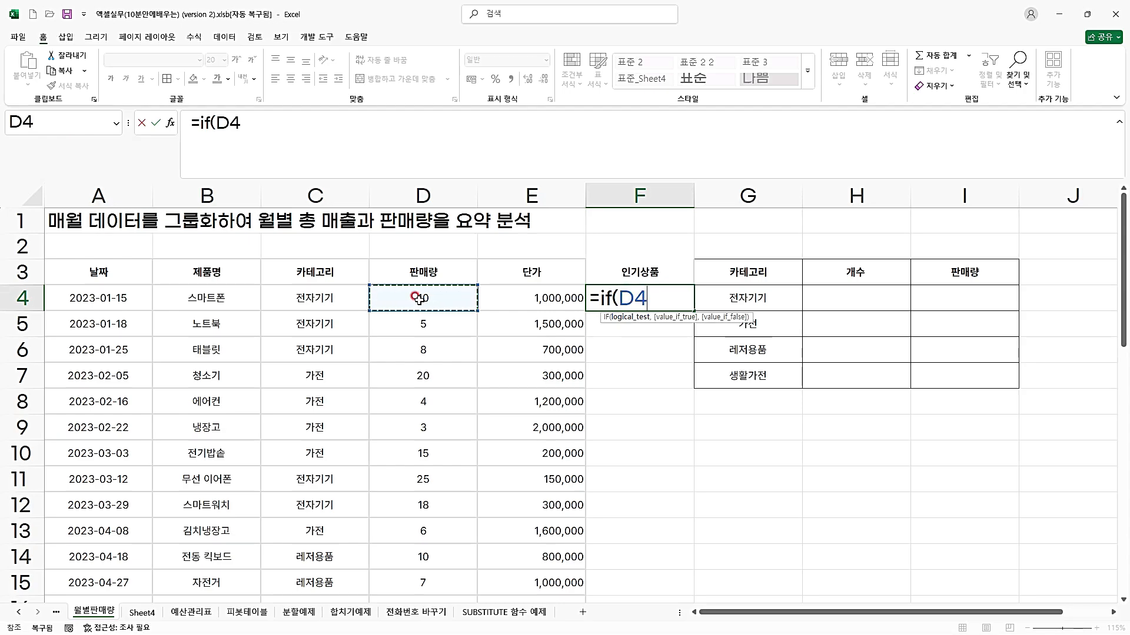
type(">=10")
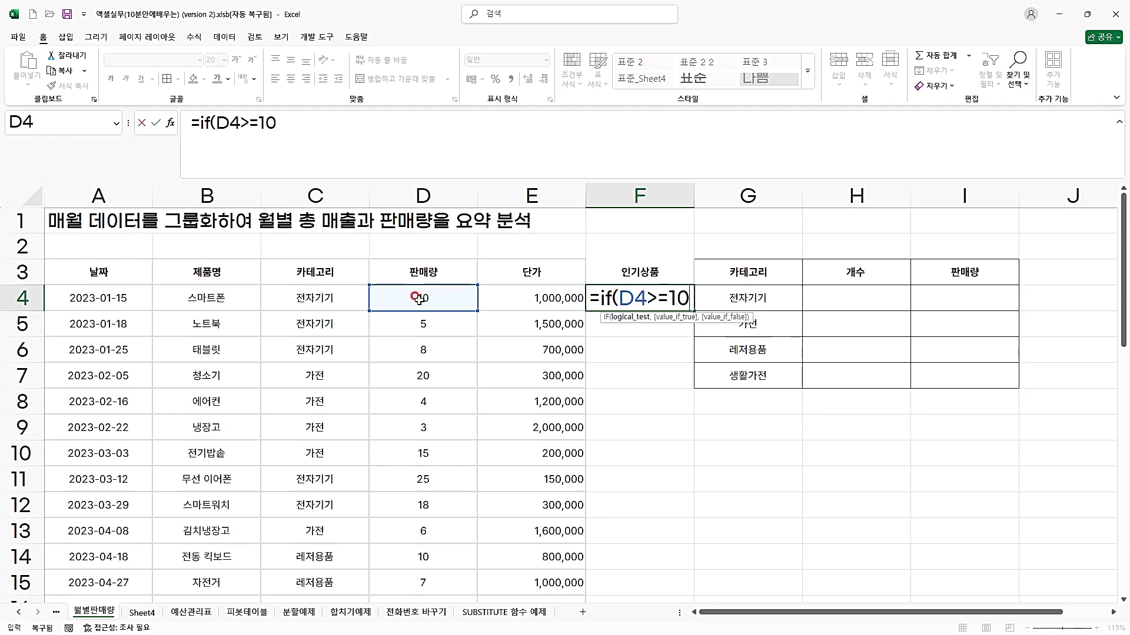
type(",")
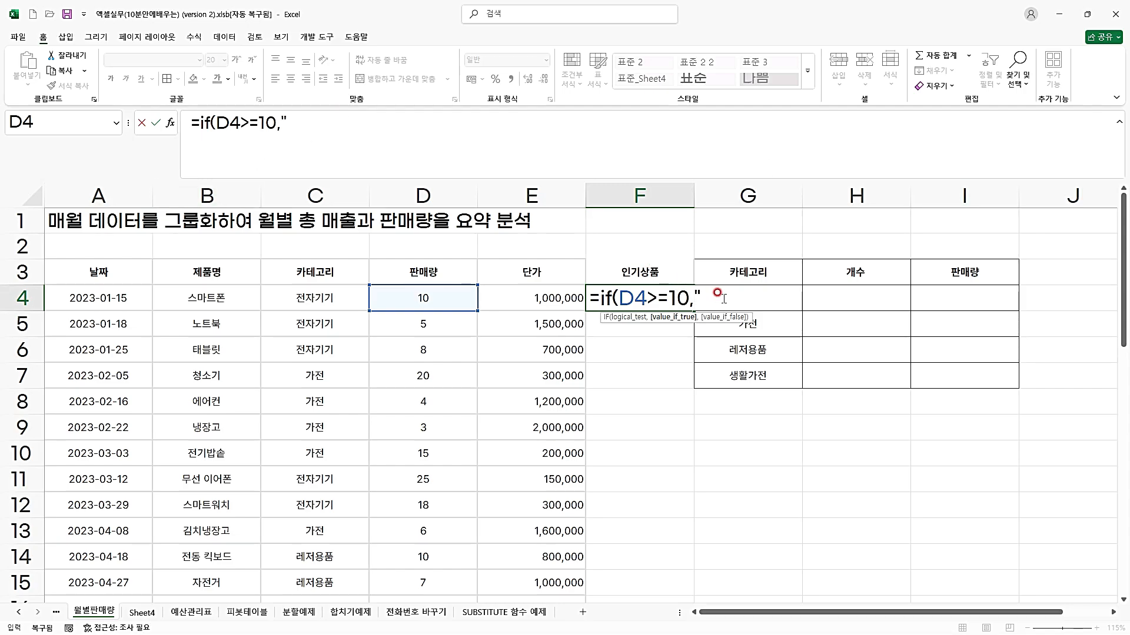
type("웃")
key("BackSpace")
key("BackSpace")
type("우수\",")
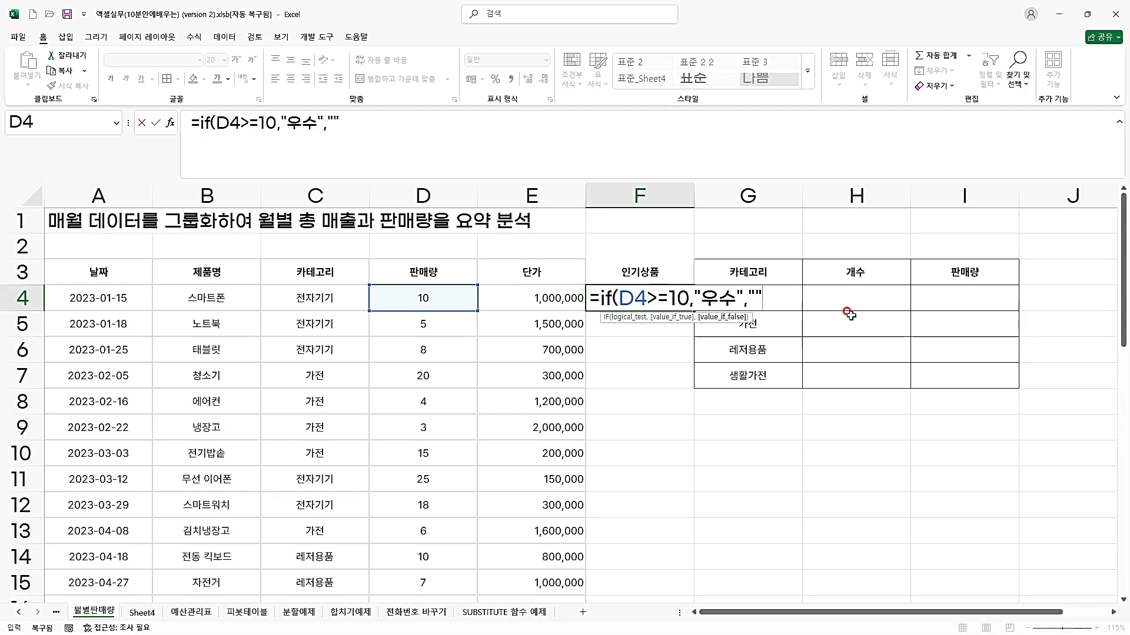
type(")")
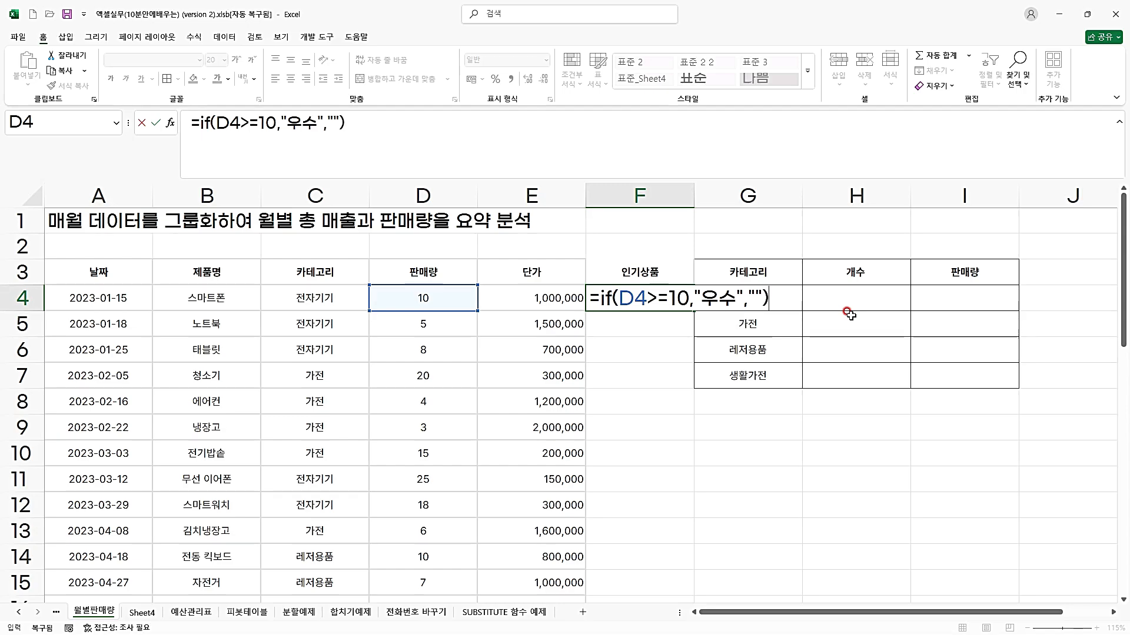
key("ctrl+Return")
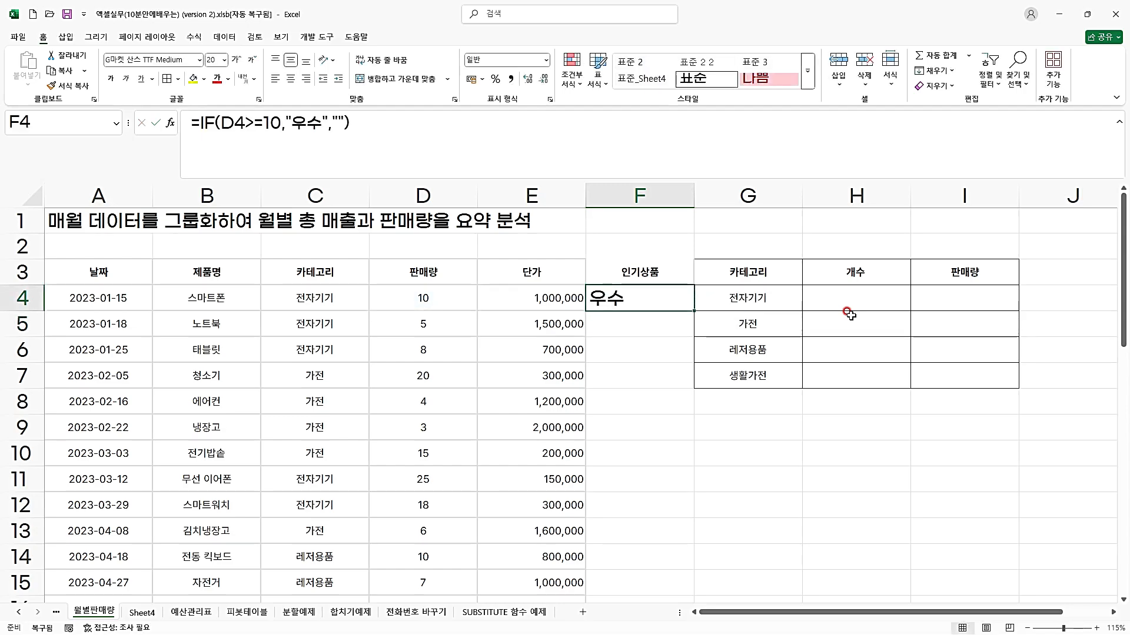
Fill the IF formula from F4 down to the last data row, F39.
left_click(410, 297)
left_click(614, 299)
left_click_drag(693, 312, 678, 570)
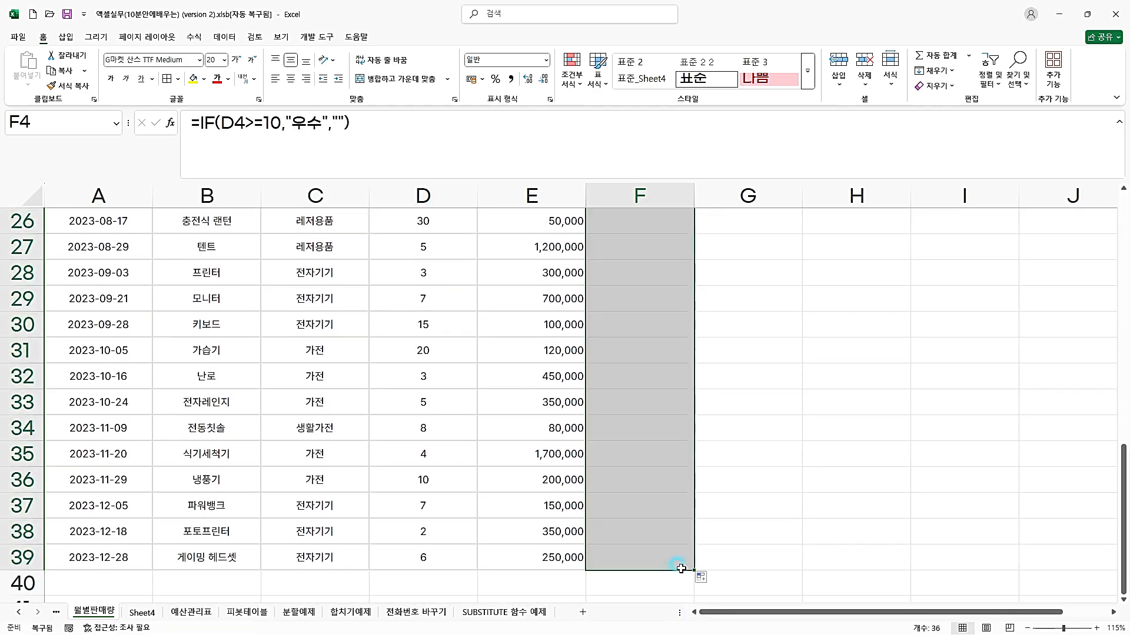
Examine the filled IF formulas and results in column F against the sales quantities in column D.
scroll(681, 504, "up", 7)
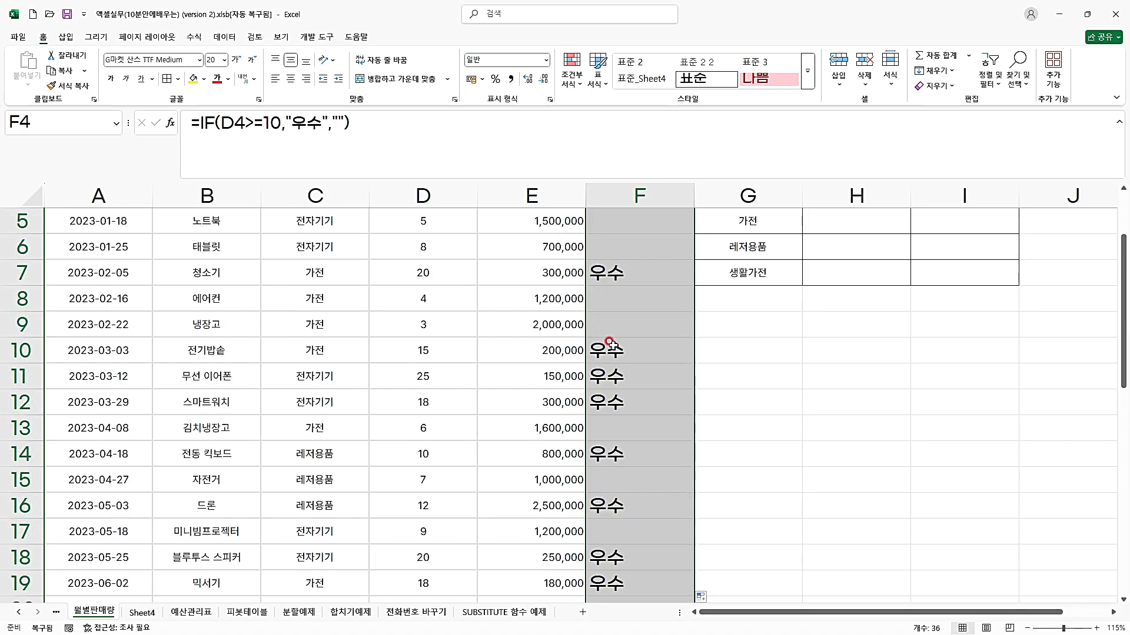
scroll(613, 346, "up", 2)
left_click(638, 314)
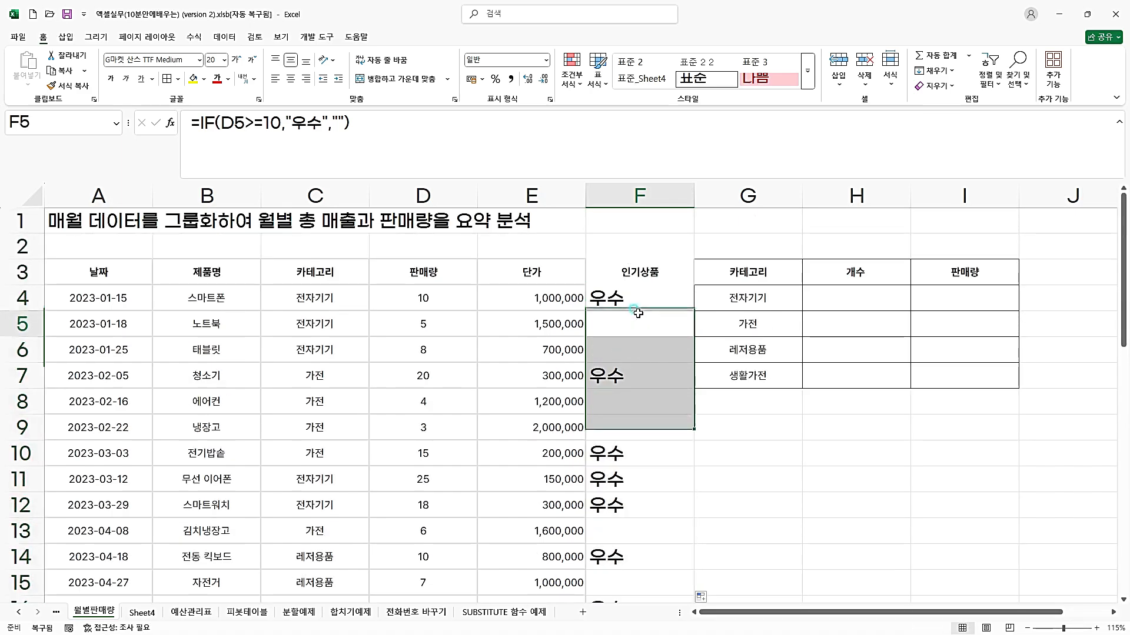
left_click(631, 350)
left_click(644, 404)
left_click(649, 454)
left_click(647, 504)
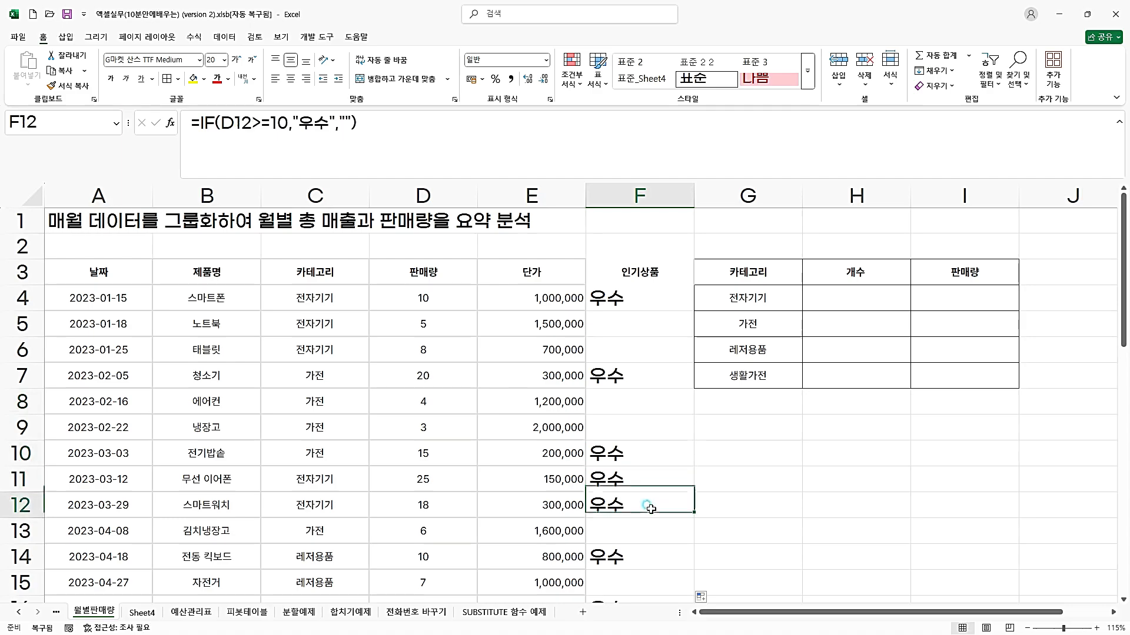
scroll(647, 506, "down", 8)
scroll(649, 509, "up", 8)
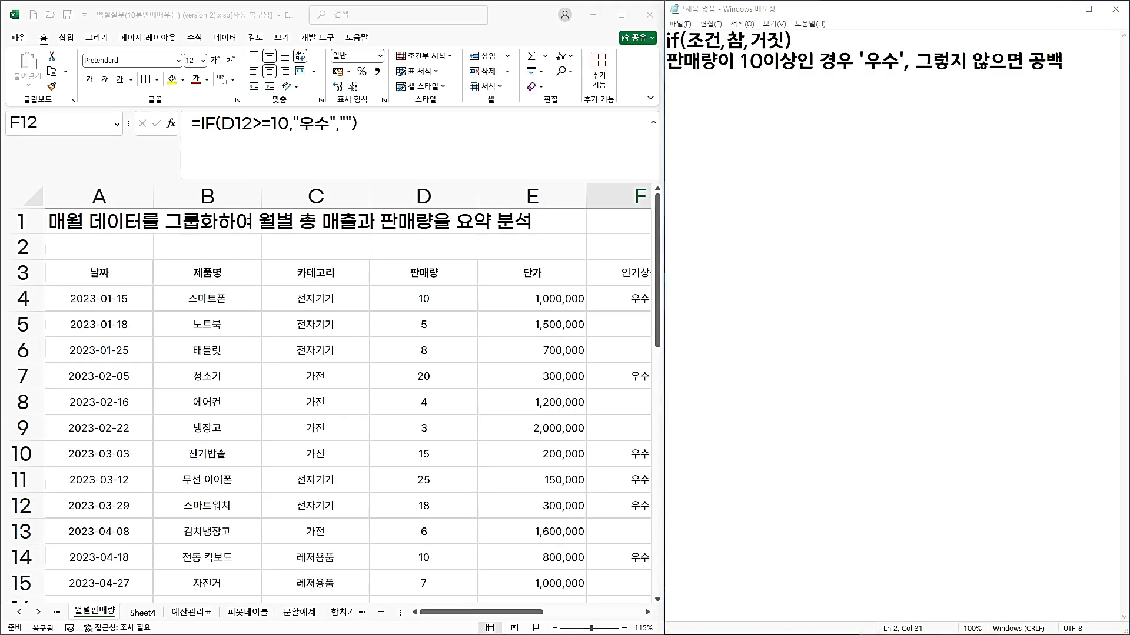
Switch to Notepad and add the line "중첩IF" below the existing sales condition note.
left_click(1086, 69)
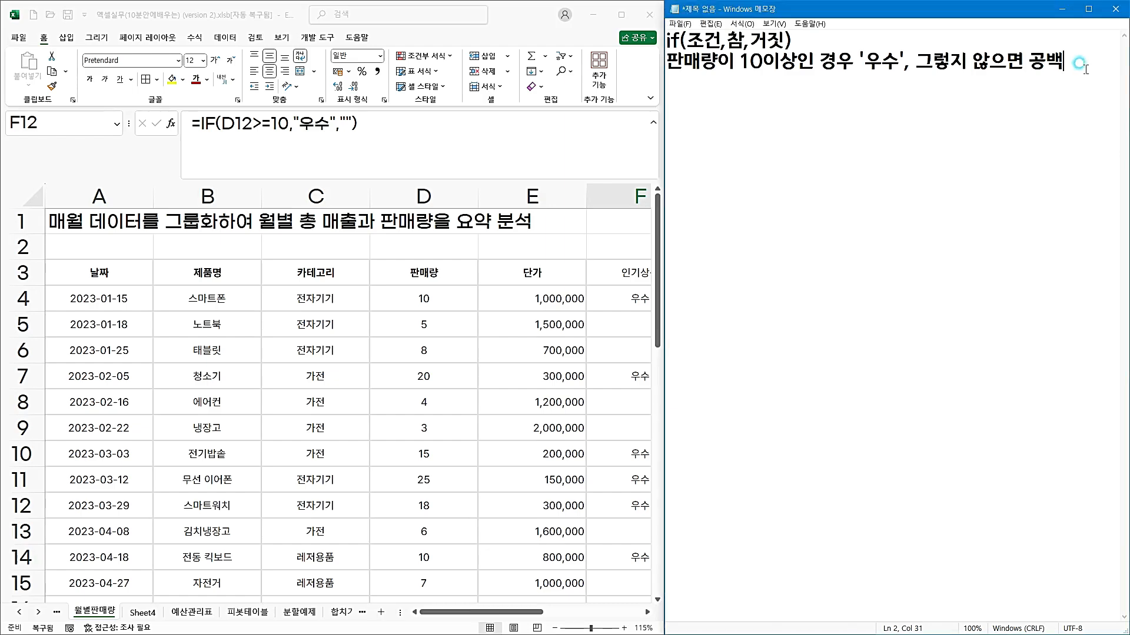
key("Return")
type("중첩")
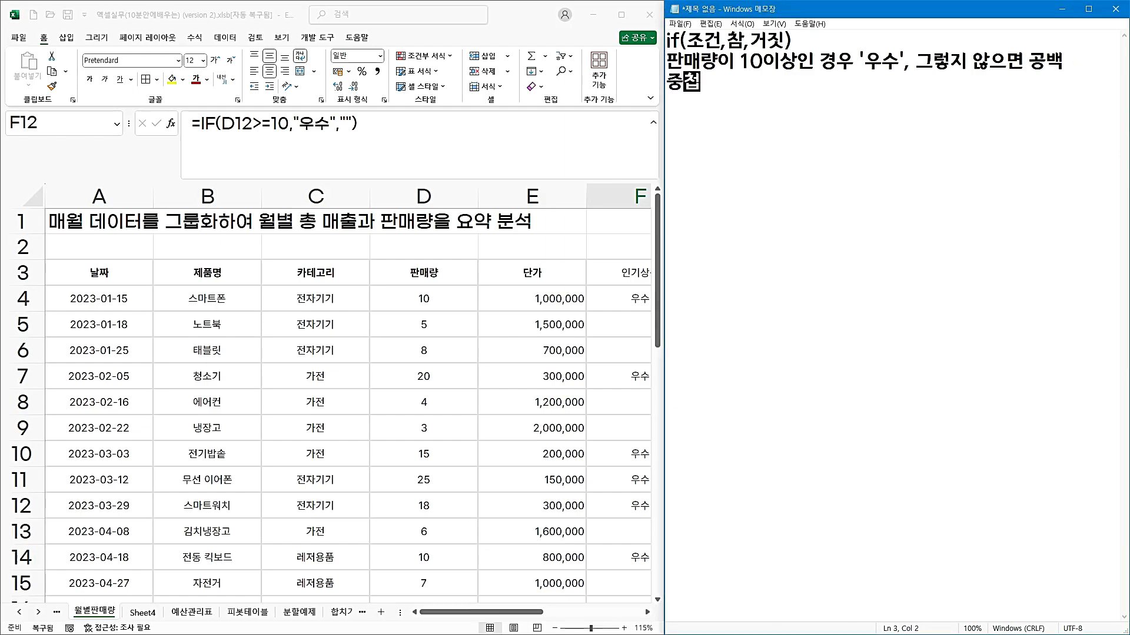
type("ㅇ")
key("BackSpace")
type("IF vk")
key("BackSpace")
key("BackSpace")
key("BackSpace")
key("BackSpace")
Duplicate the condition line "판매량이 10이상인 경우 '우수', 그렇지 않으면 공백" below the "중첩IF" line.
key("Home")
key("shift+End")
key("Down")
key("ctrl+v")
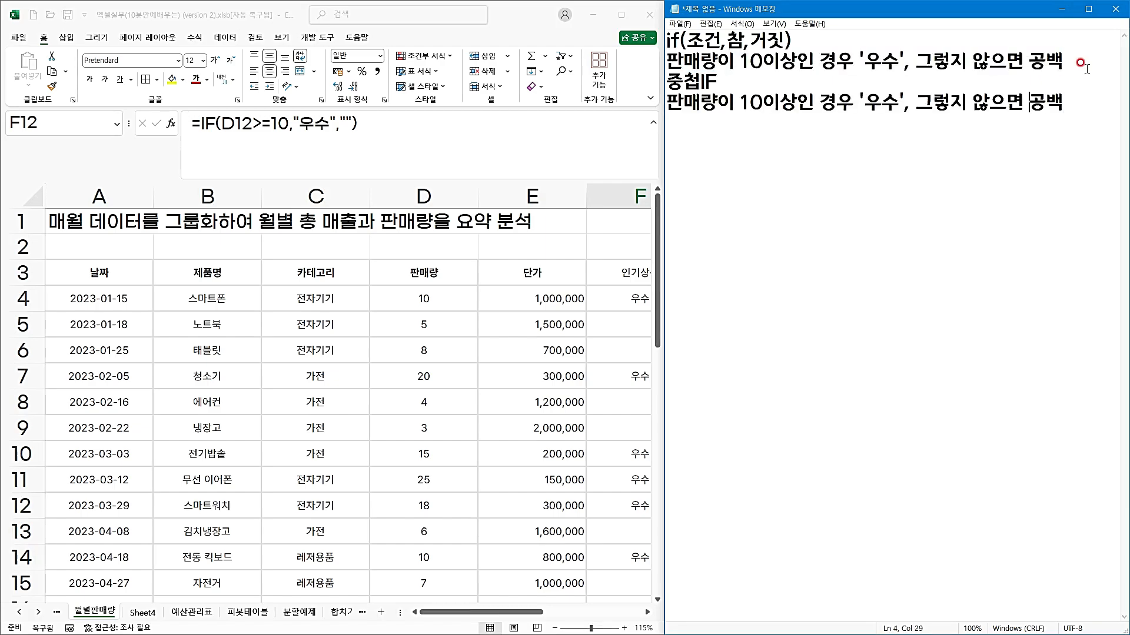
Change the duplicated condition line's threshold to 20이상 and its label to '최우수'.
key("Delete")
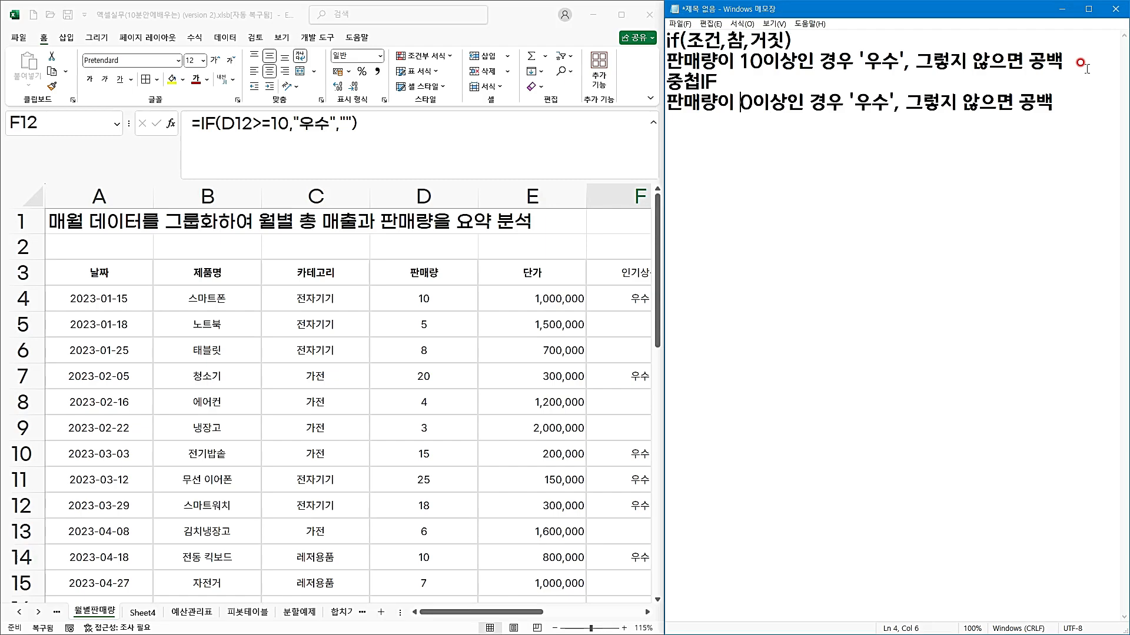
type("2")
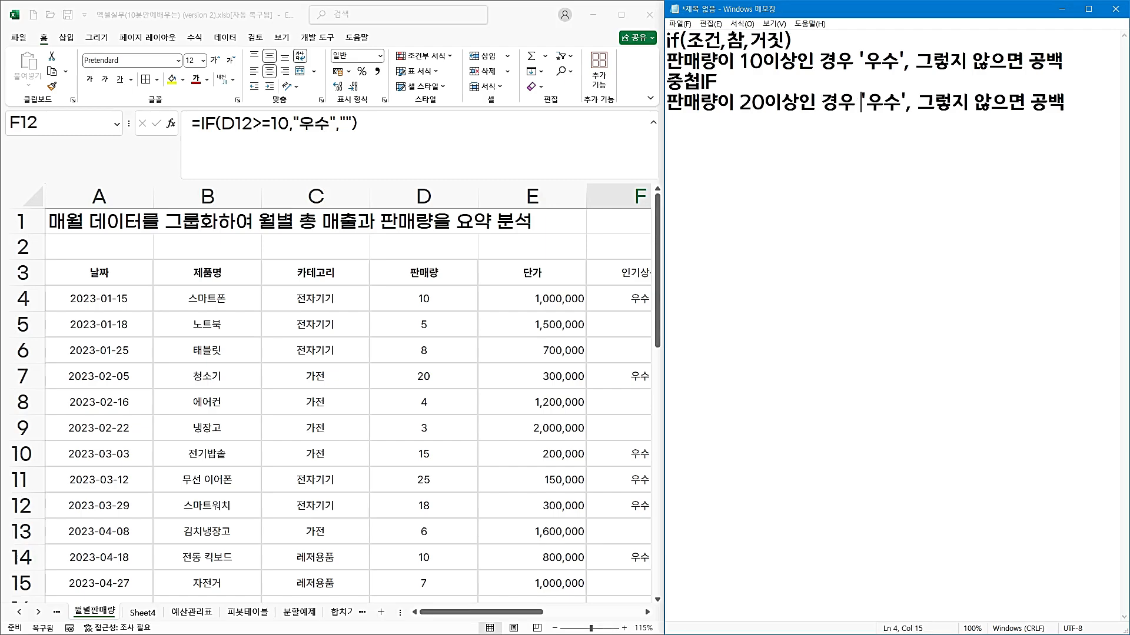
type("chl")
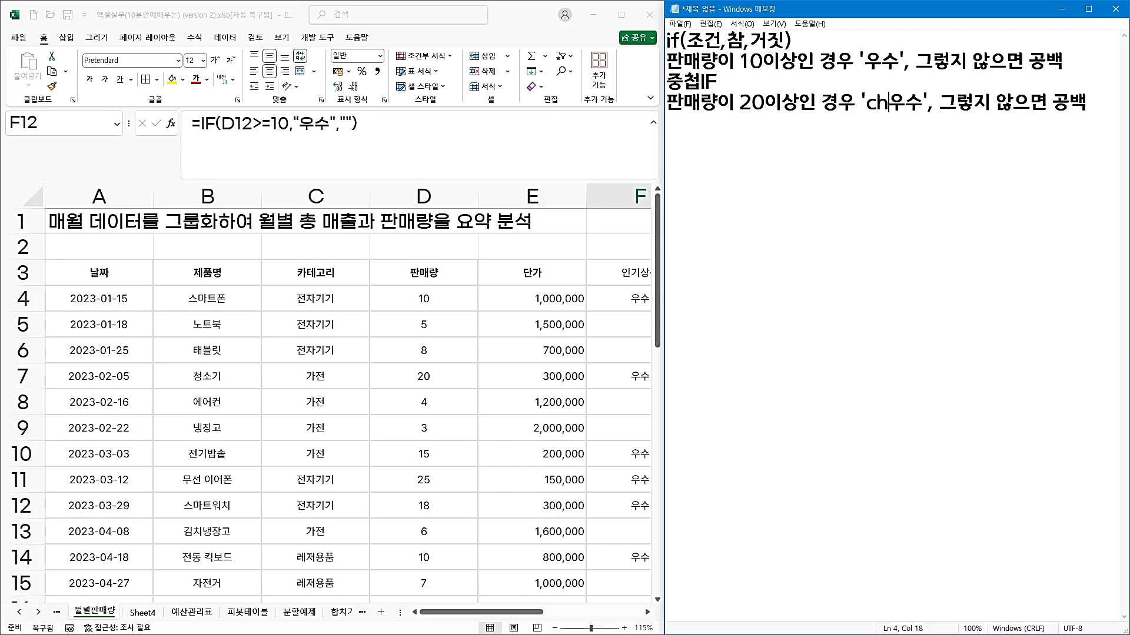
key("BackSpace")
key("BackSpace")
key("BackSpace")
type("chl")
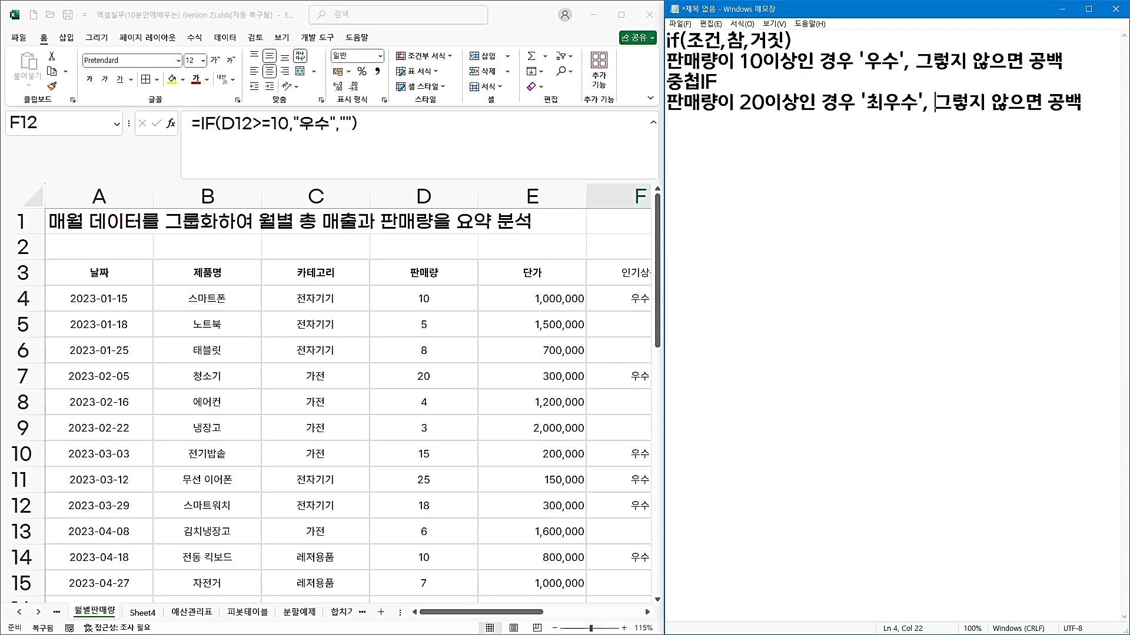
type("10이상")
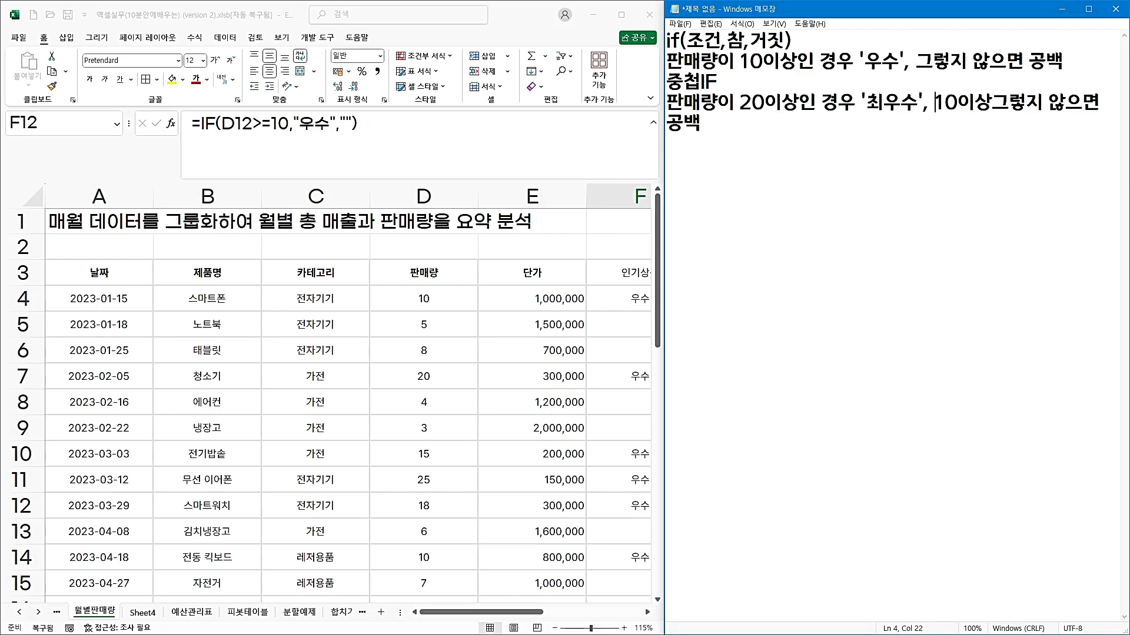
type("19-1")
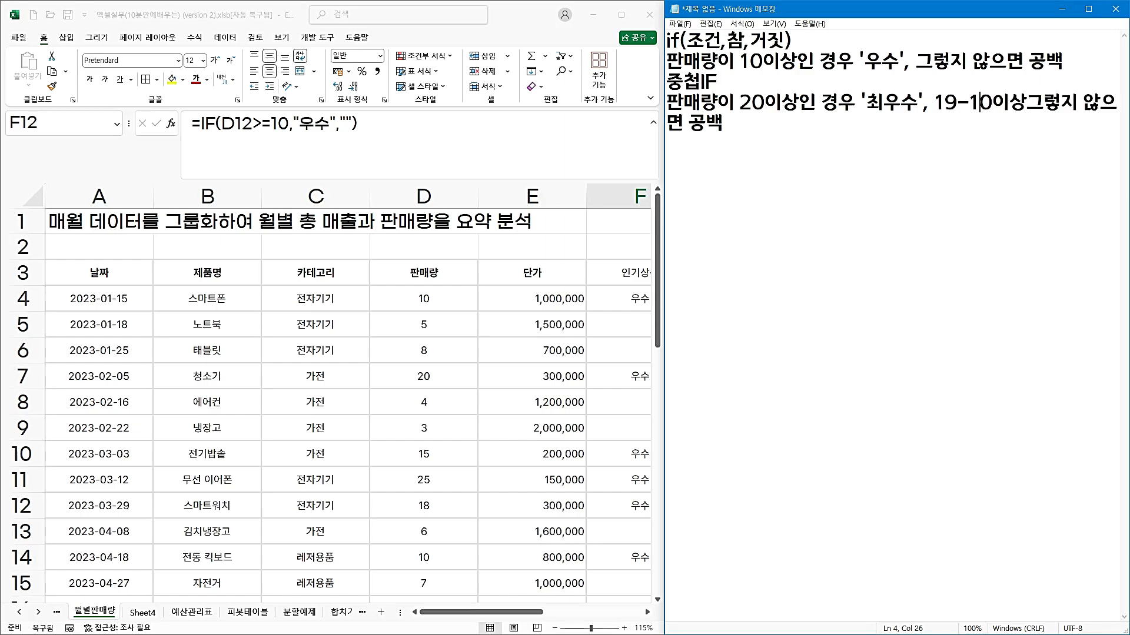
type(" '우수")
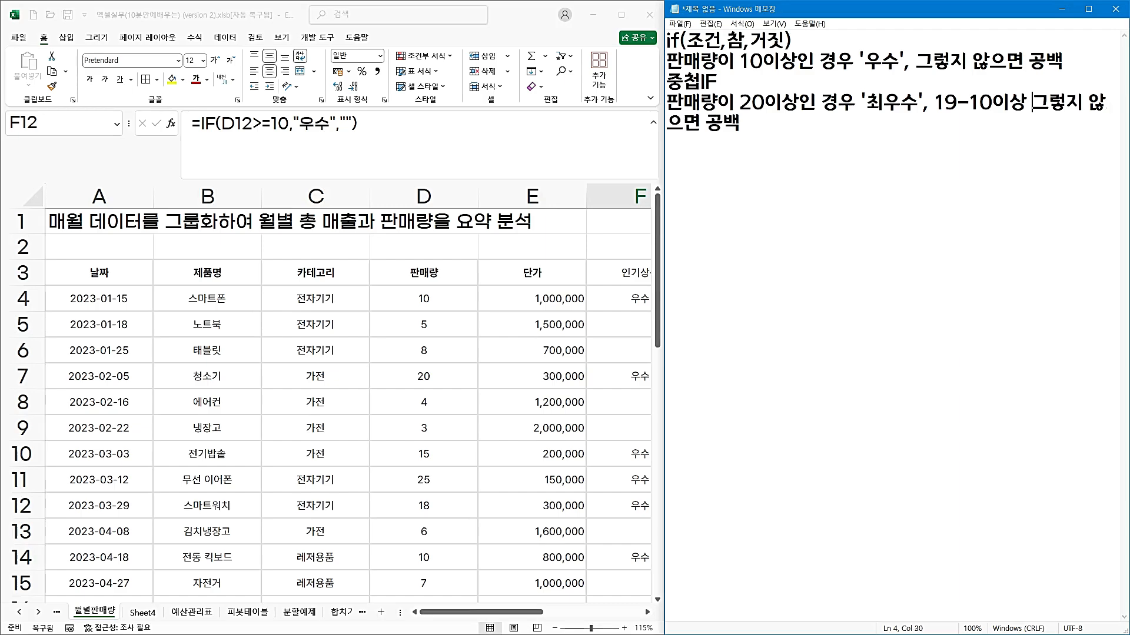
type("'")
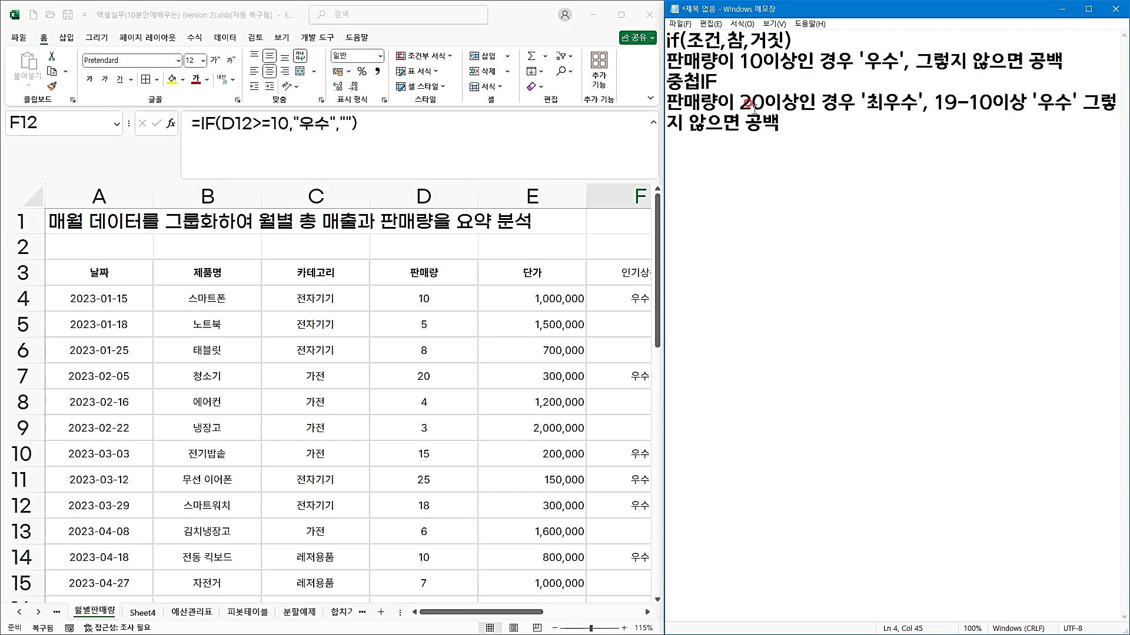
left_click_drag(740, 103, 816, 105)
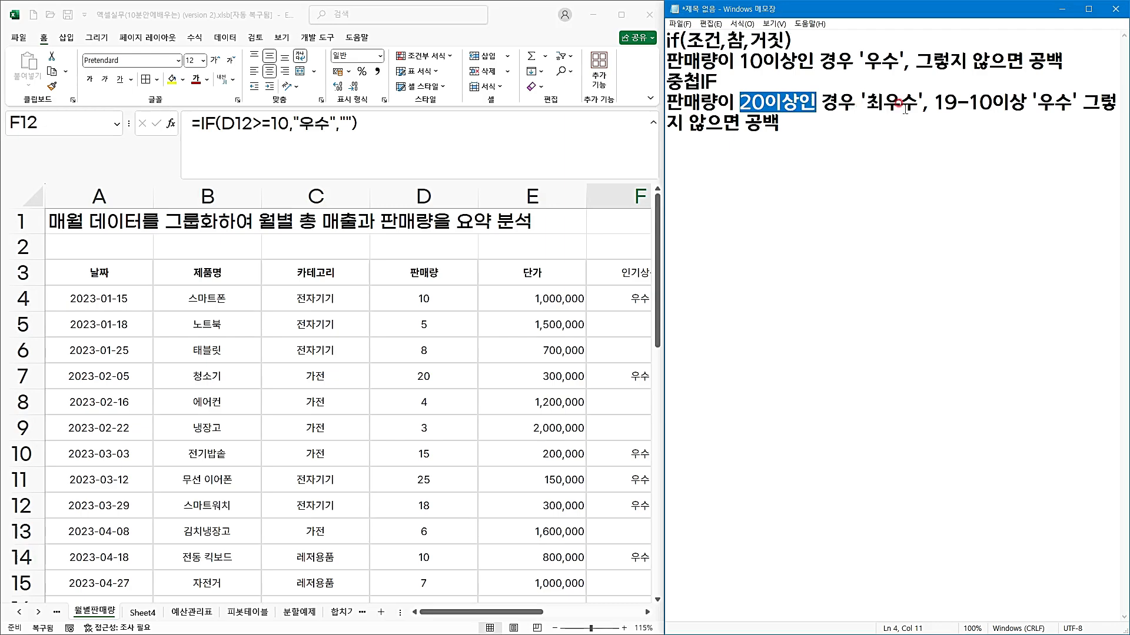
left_click_drag(935, 105, 994, 105)
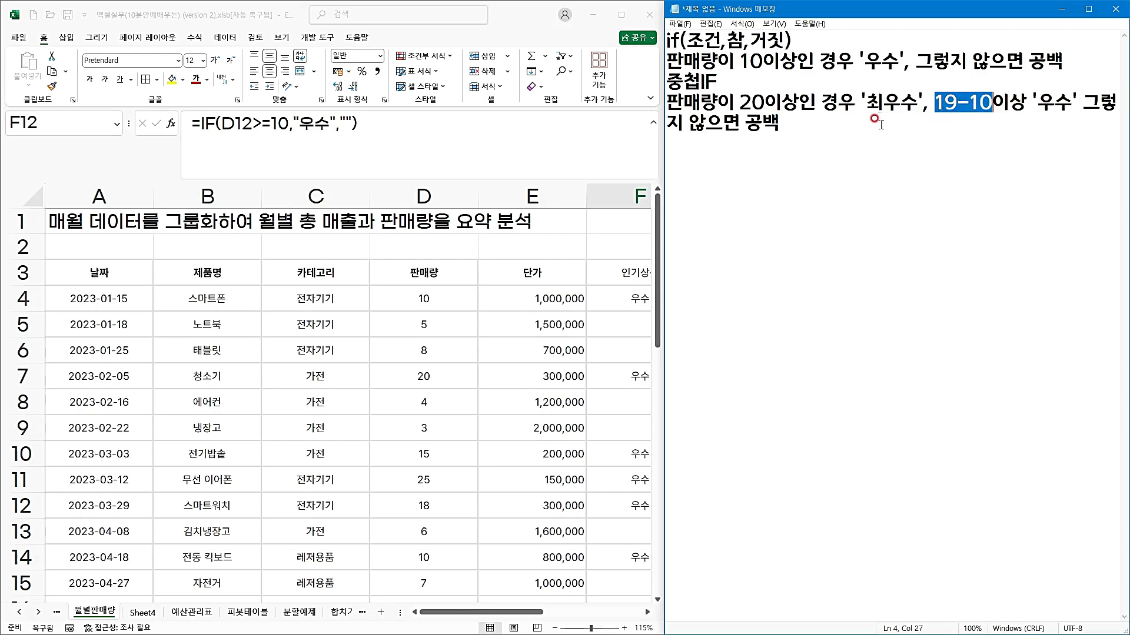
left_click(862, 120)
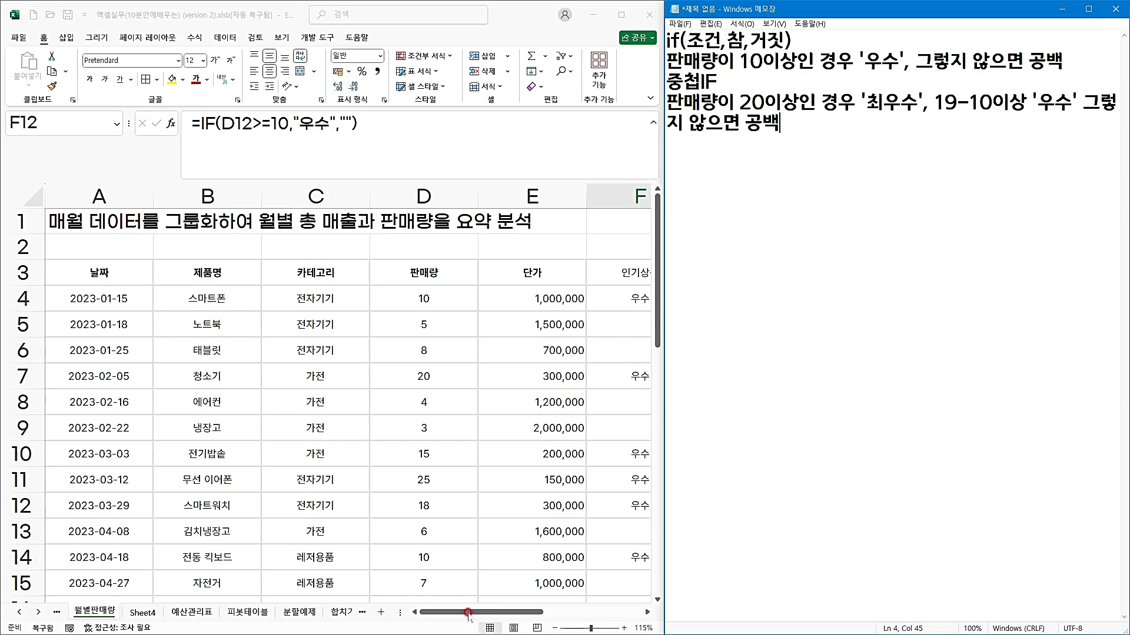
Switch to the Excel sheet 월별판매량 and insert a new column before column G.
left_click_drag(468, 613, 552, 595)
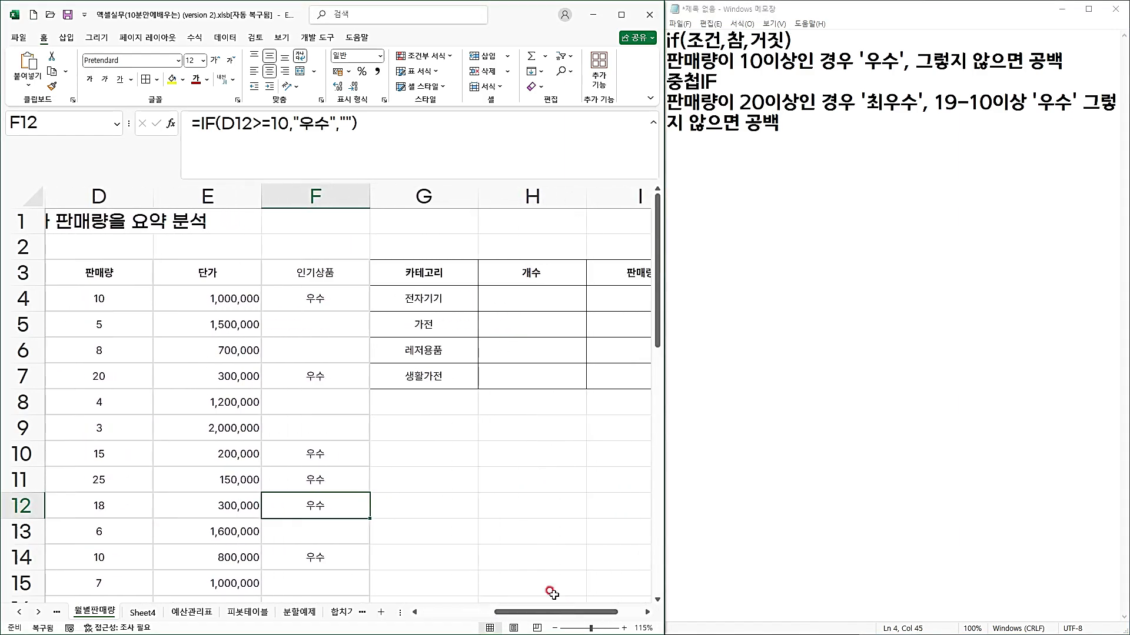
left_click(419, 189)
right_click(423, 194)
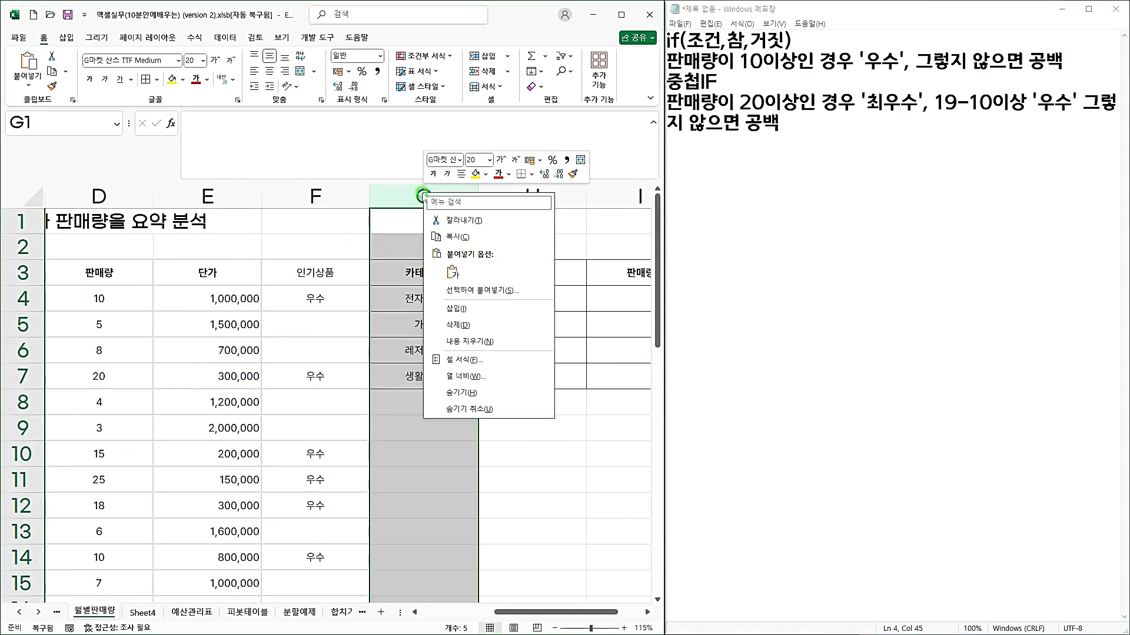
left_click(446, 307)
Copy the "인기상품" header from F3 into cell G3 of the new column.
left_click(405, 271)
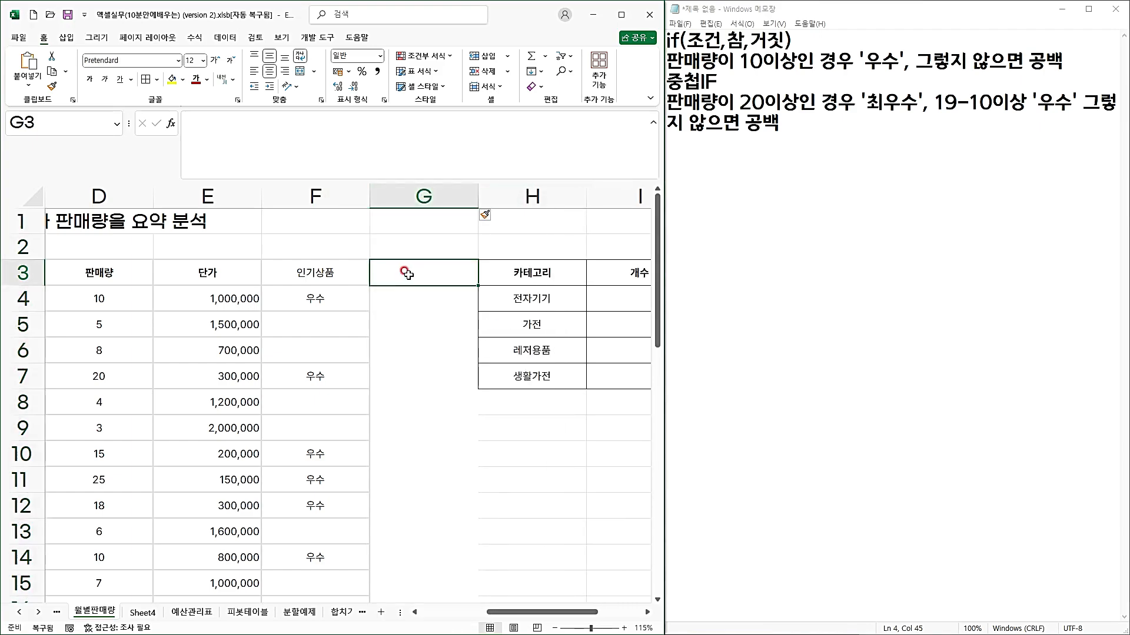
left_click(331, 268)
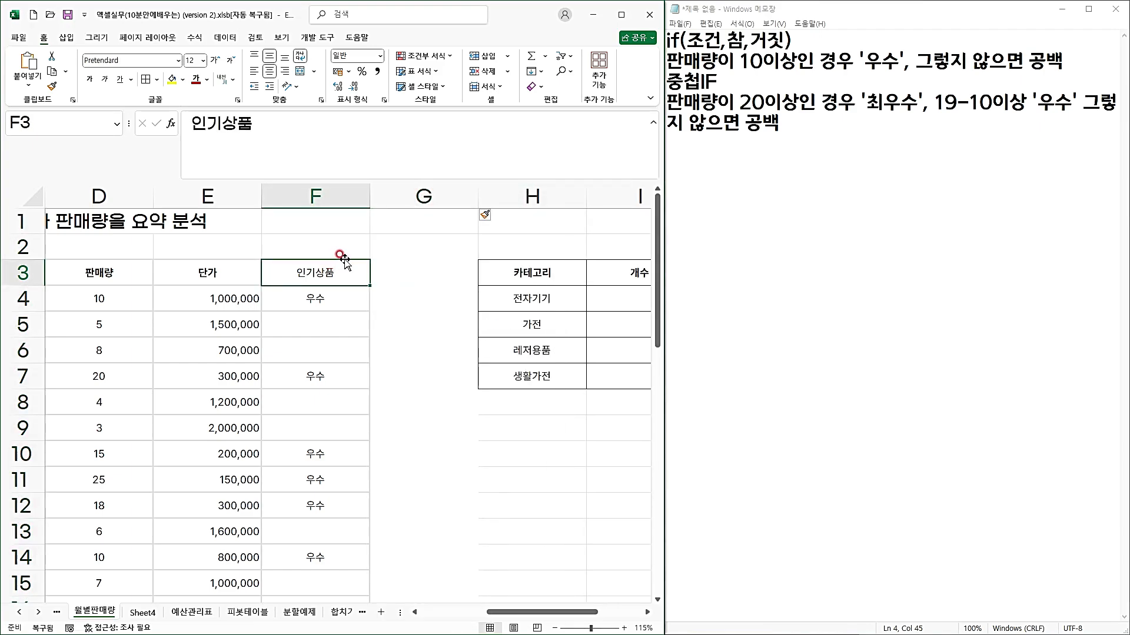
left_click_drag(343, 259, 412, 267)
Start the formula in cell G4 with =if(D4>=20,"최우수", as the outer condition.
left_click(406, 297)
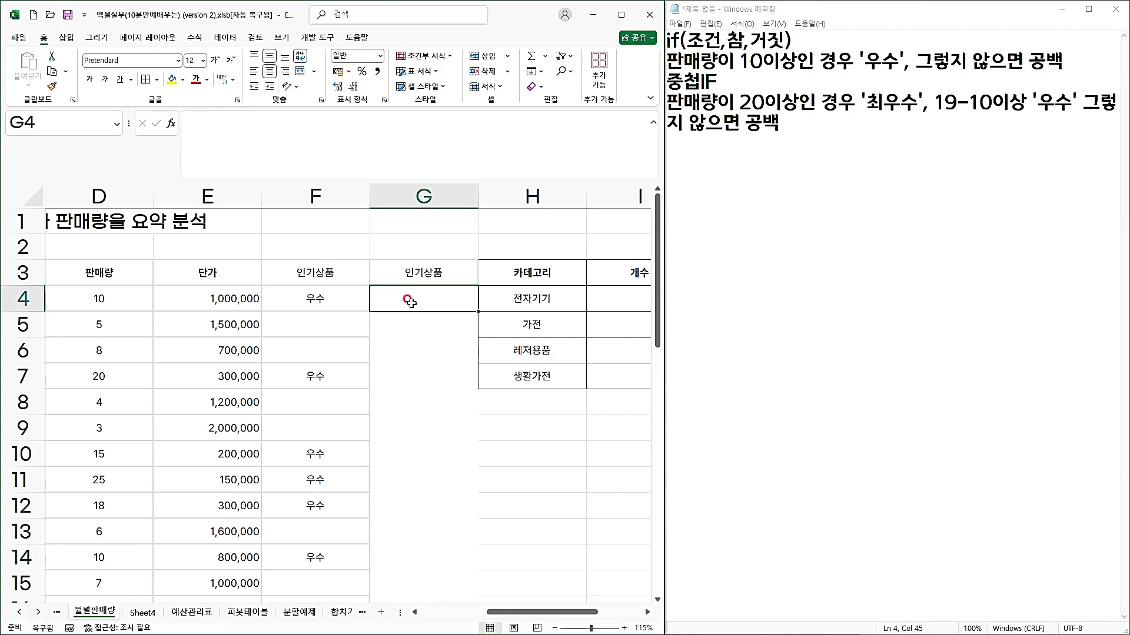
left_click(241, 116)
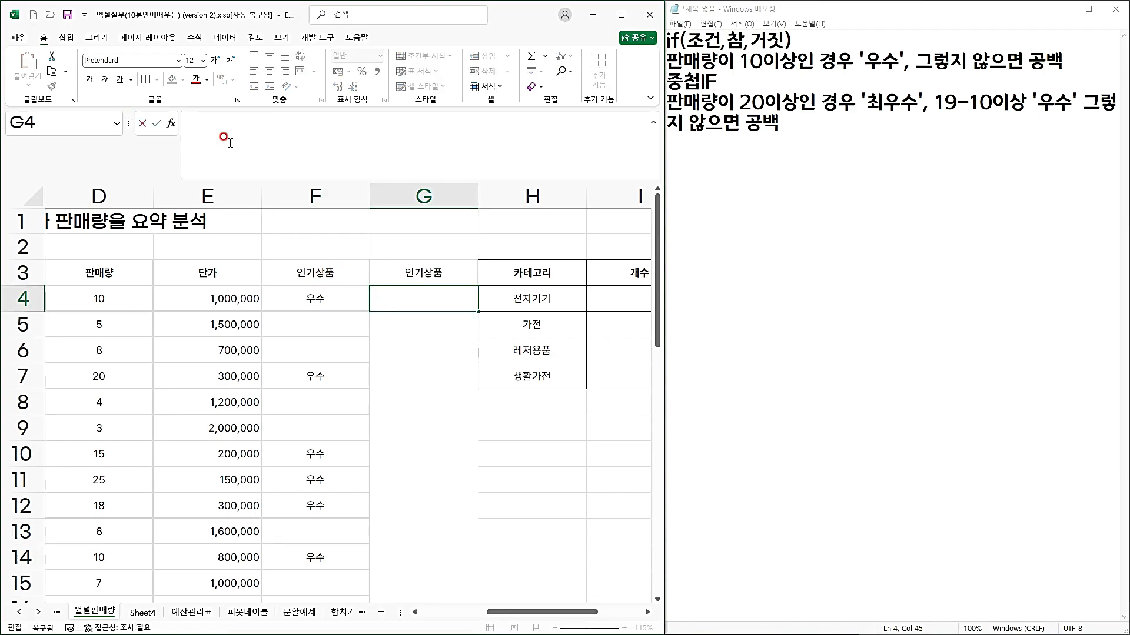
type("=")
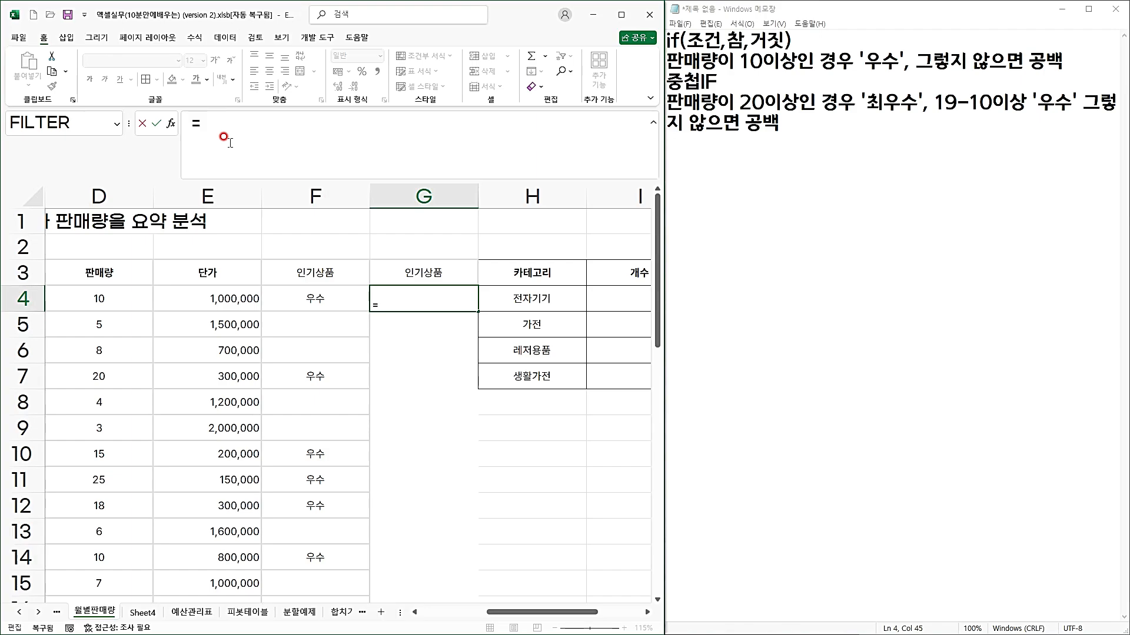
type("if(")
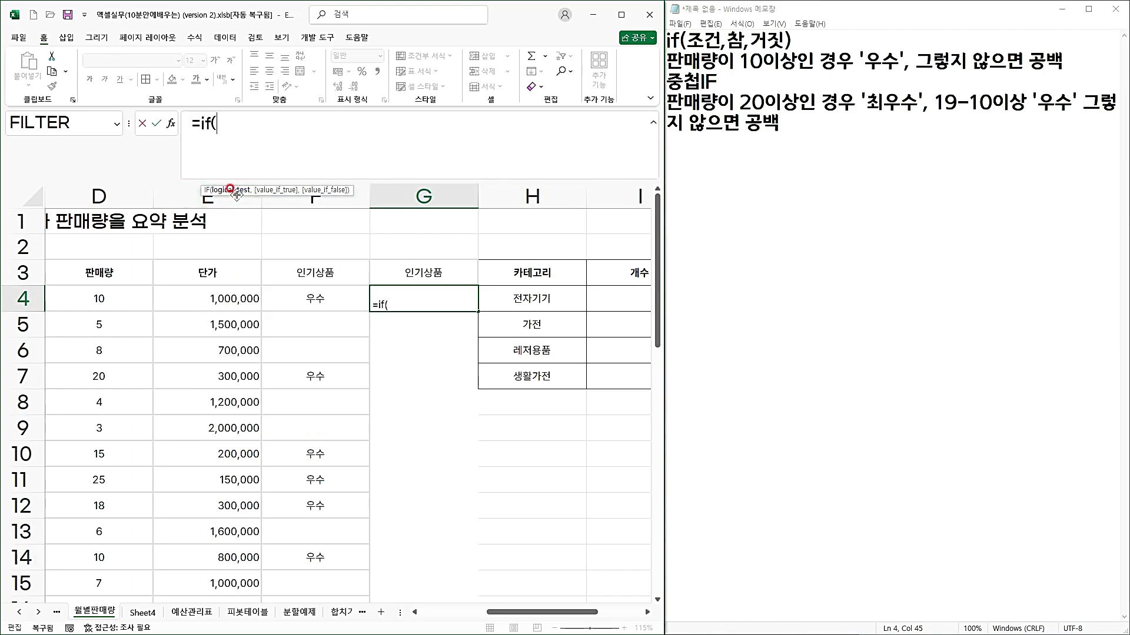
left_click(112, 289)
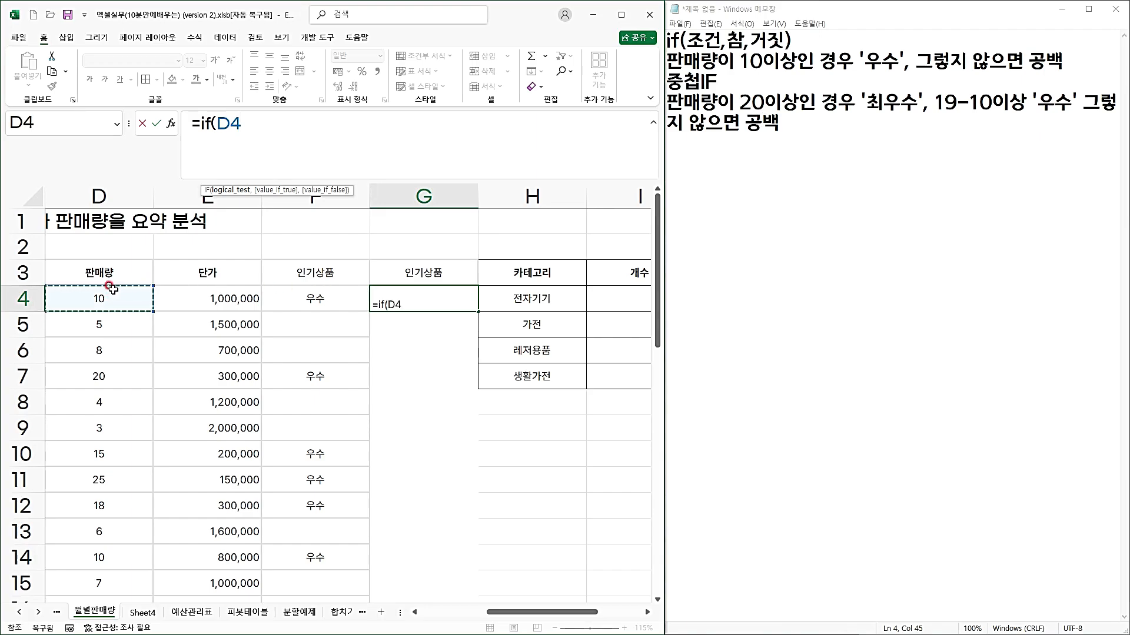
type(">=20")
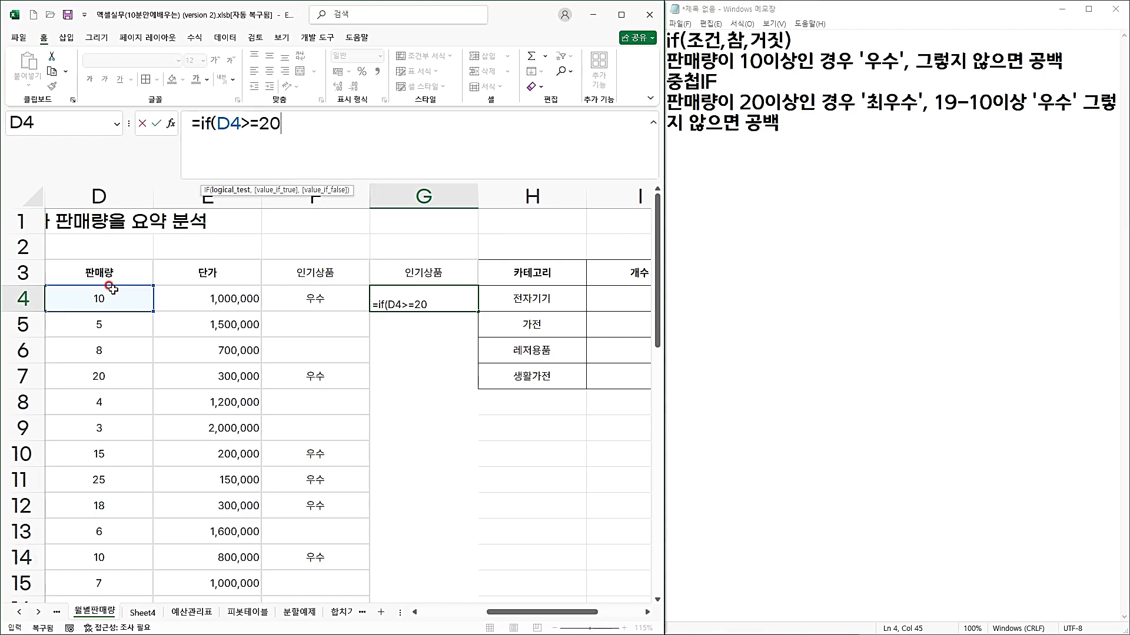
type(",")
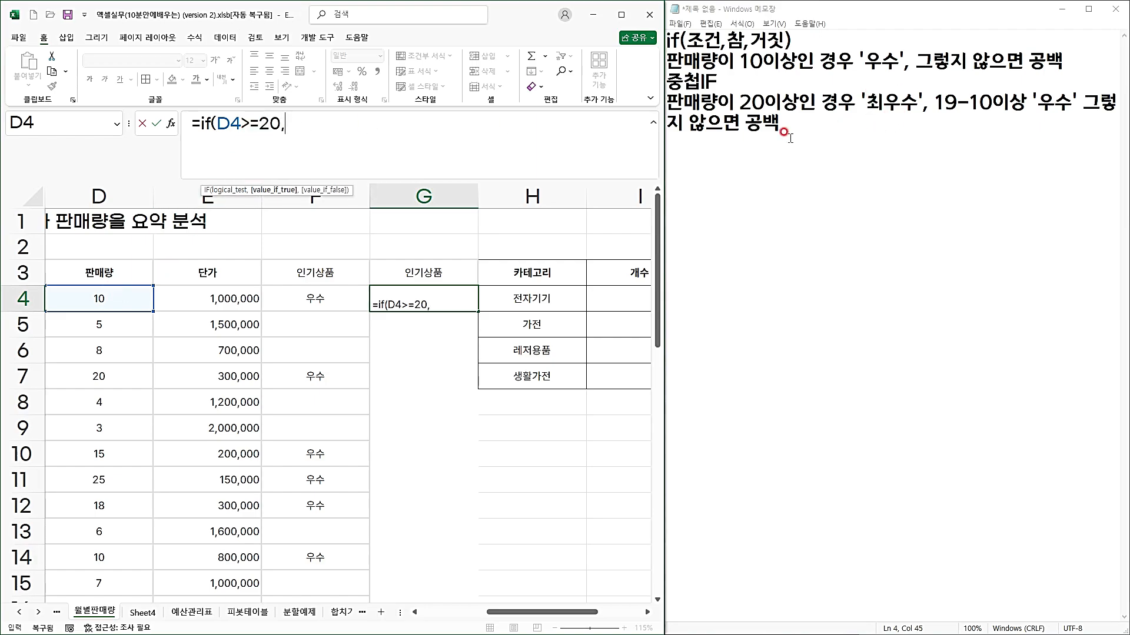
type("\"ch")
key("BackSpace")
type("최우수\",")
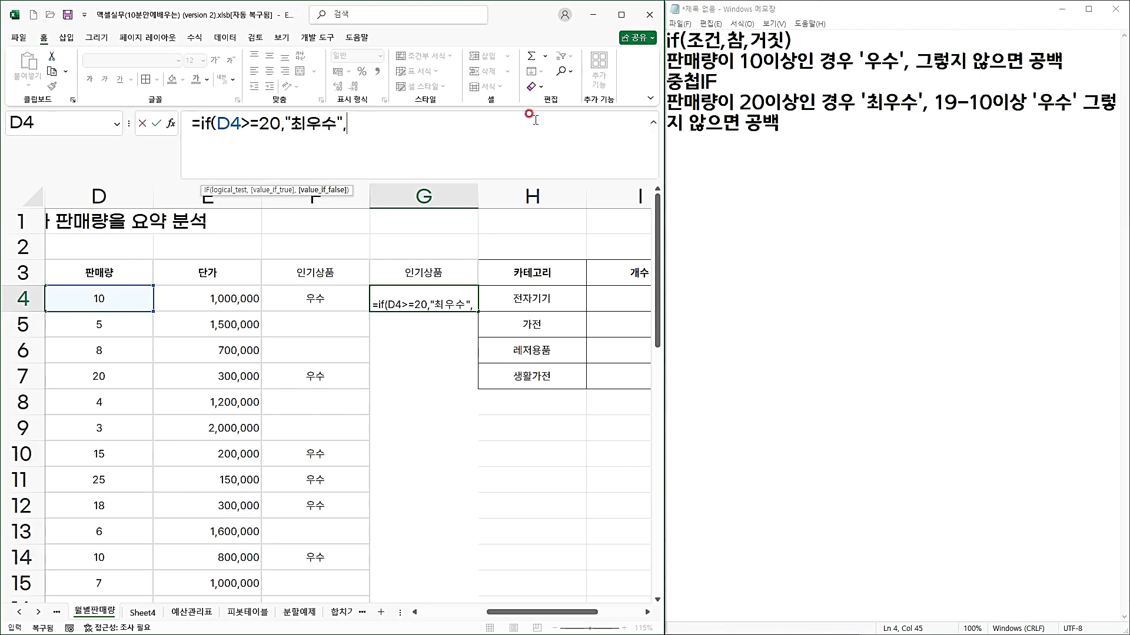
Nest a copy of the IF part as the false argument and change it to if(D4>=10,"우수",.
left_click_drag(199, 122, 361, 126)
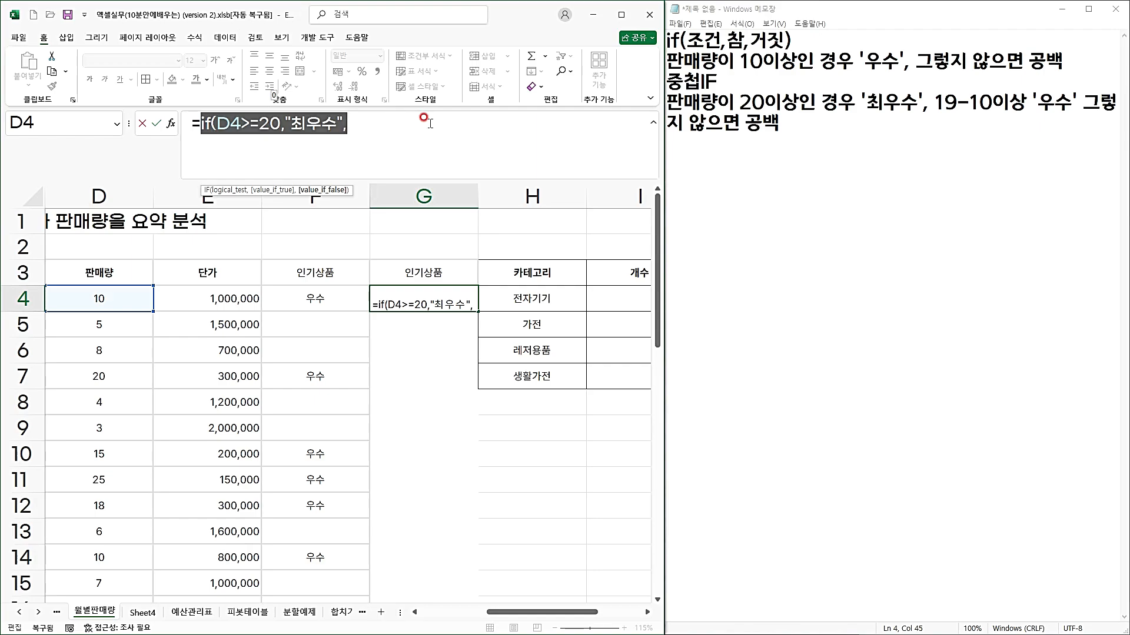
left_click(380, 118)
key("ctrl+v")
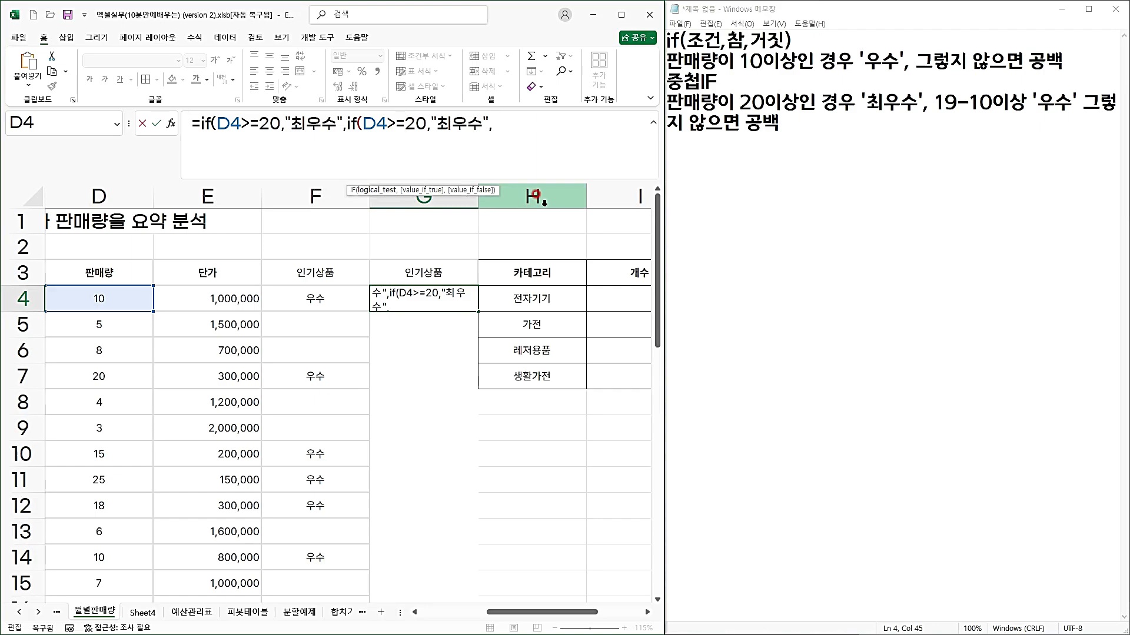
key("Delete")
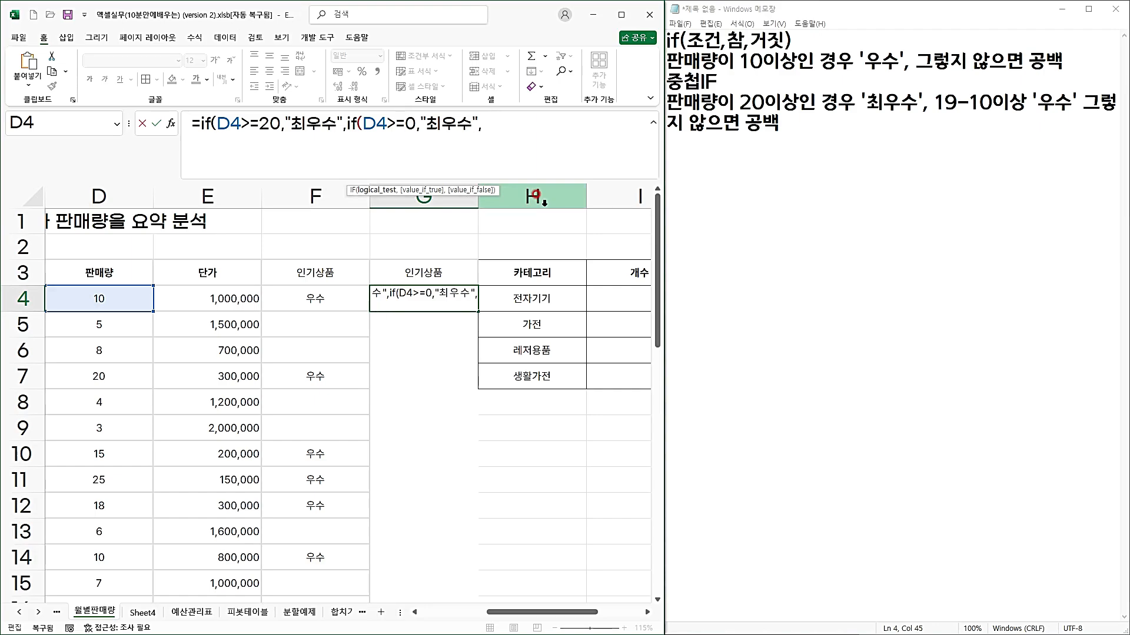
type("1")
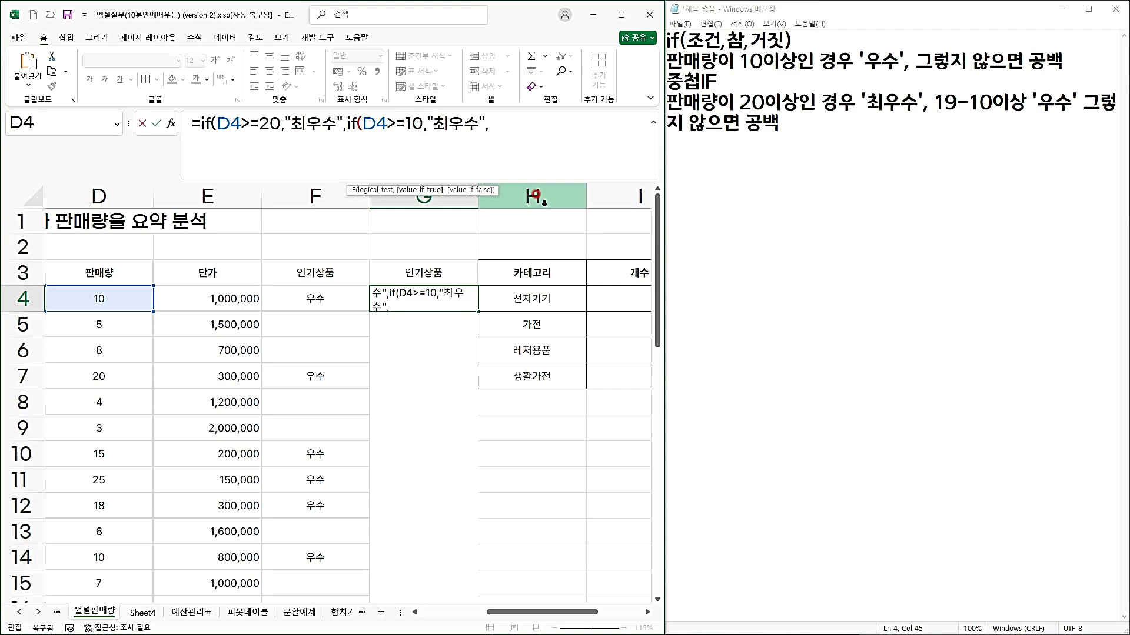
key("Delete")
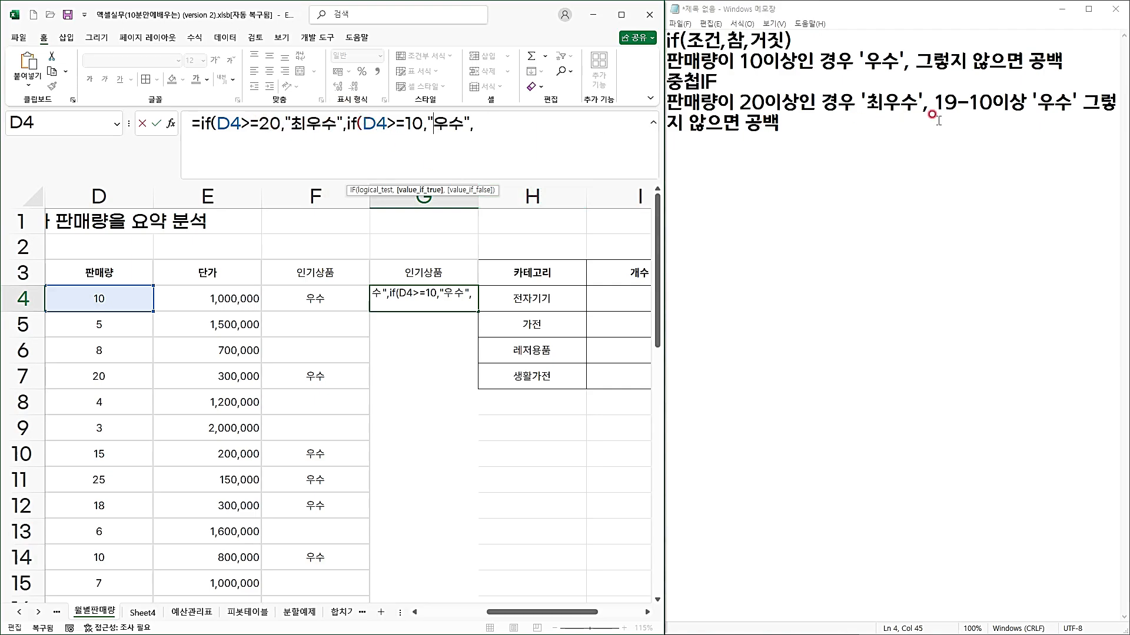
Finish the nested formula in G4 with "" as the last result and closing parentheses, and fill it down to G39.
left_click(557, 138)
type("\"")
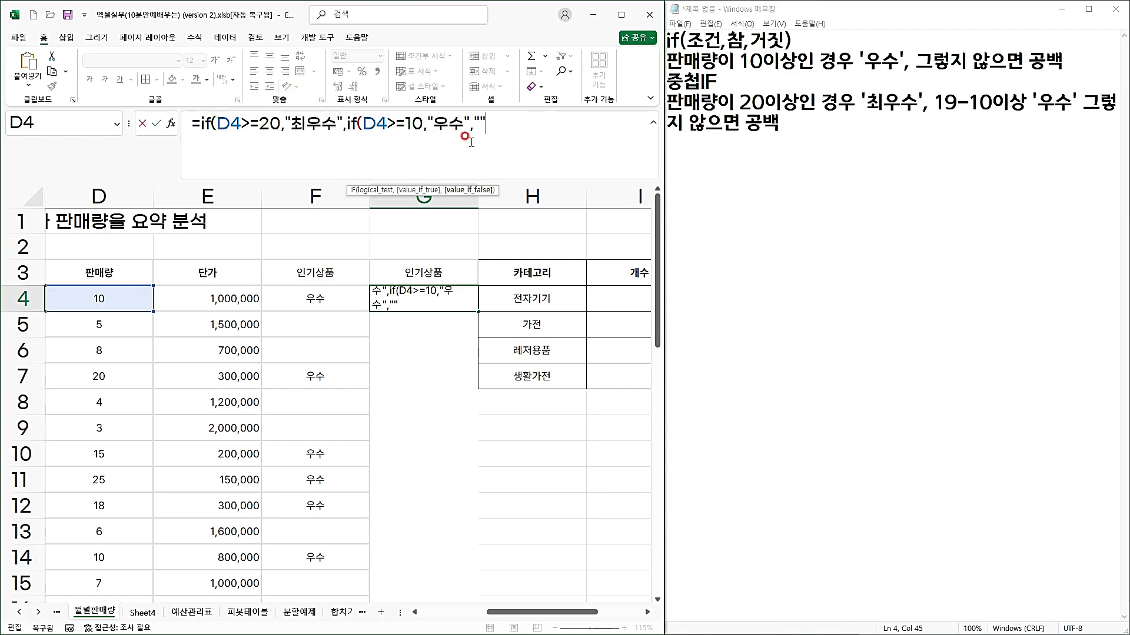
type(")")
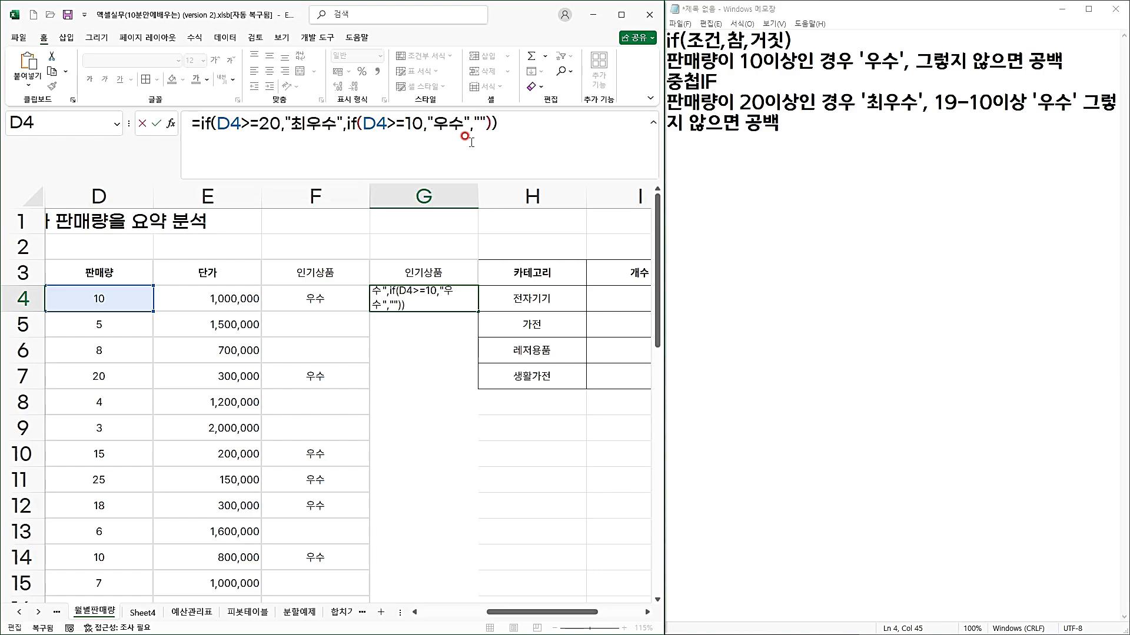
key("ctrl+Return")
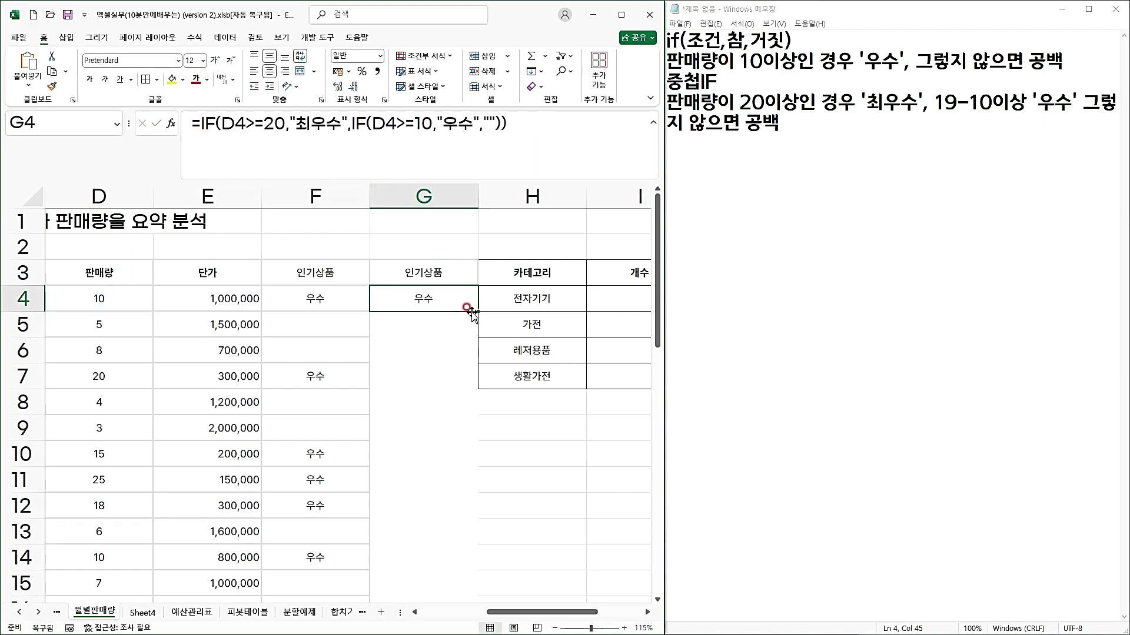
left_click_drag(478, 312, 442, 571)
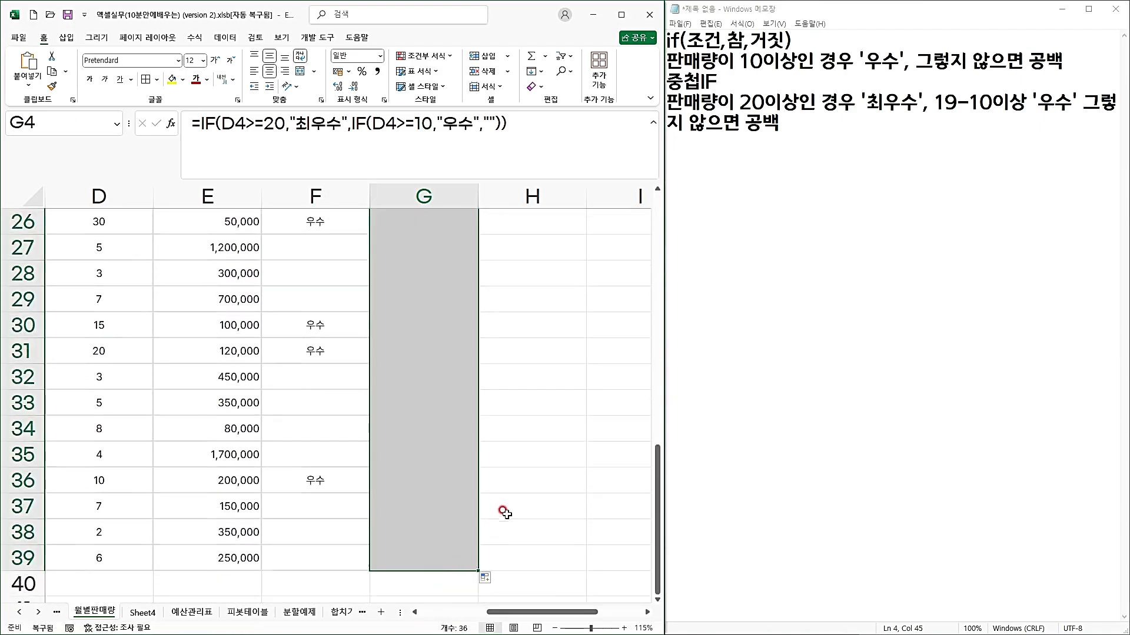
Check the nested IF grades in column G against the sales quantities in column D, including rows 18, 26 and 31.
scroll(494, 499, "up", 4)
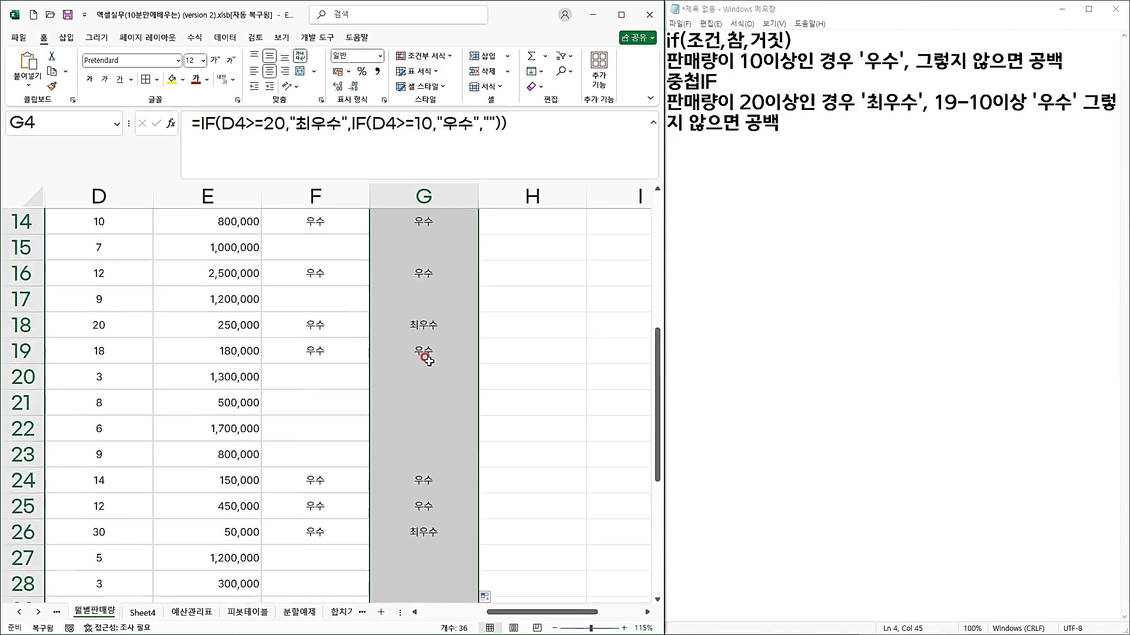
left_click(423, 327)
left_click(94, 324)
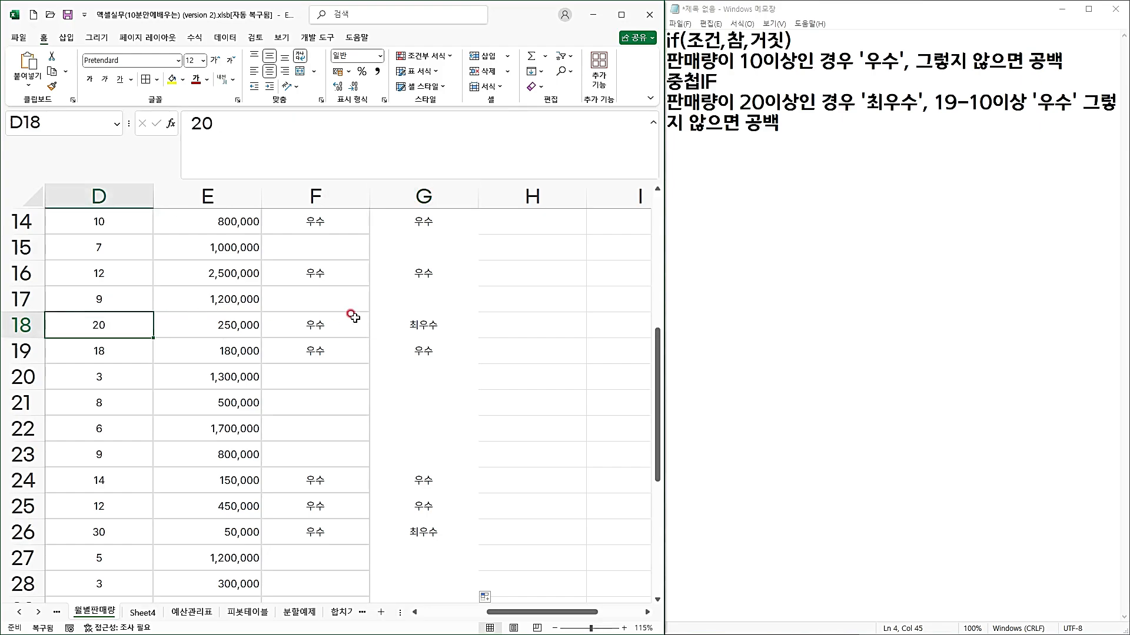
left_click(427, 322)
left_click(98, 527)
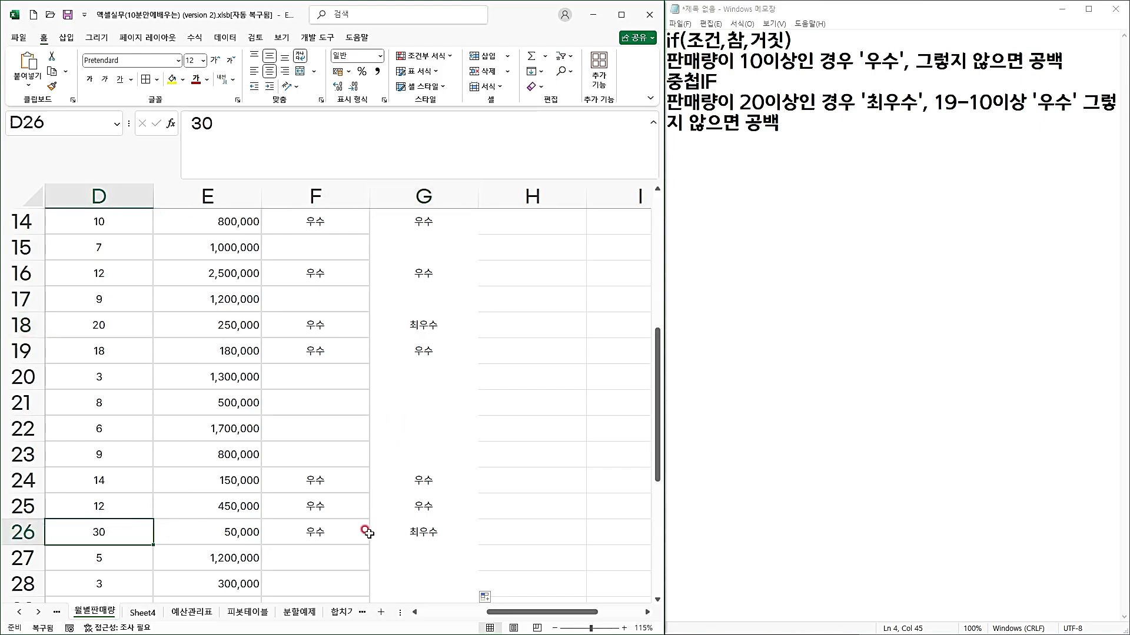
left_click(398, 532)
scroll(404, 534, "down", 3)
left_click(405, 426)
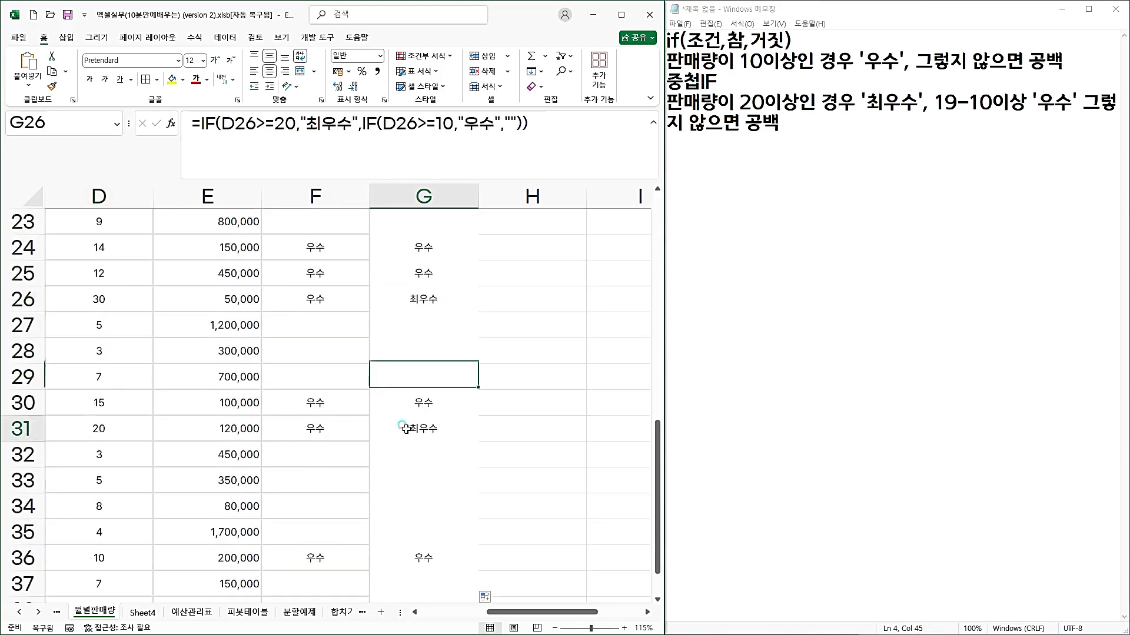
left_click(134, 421)
scroll(518, 438, "up", 1)
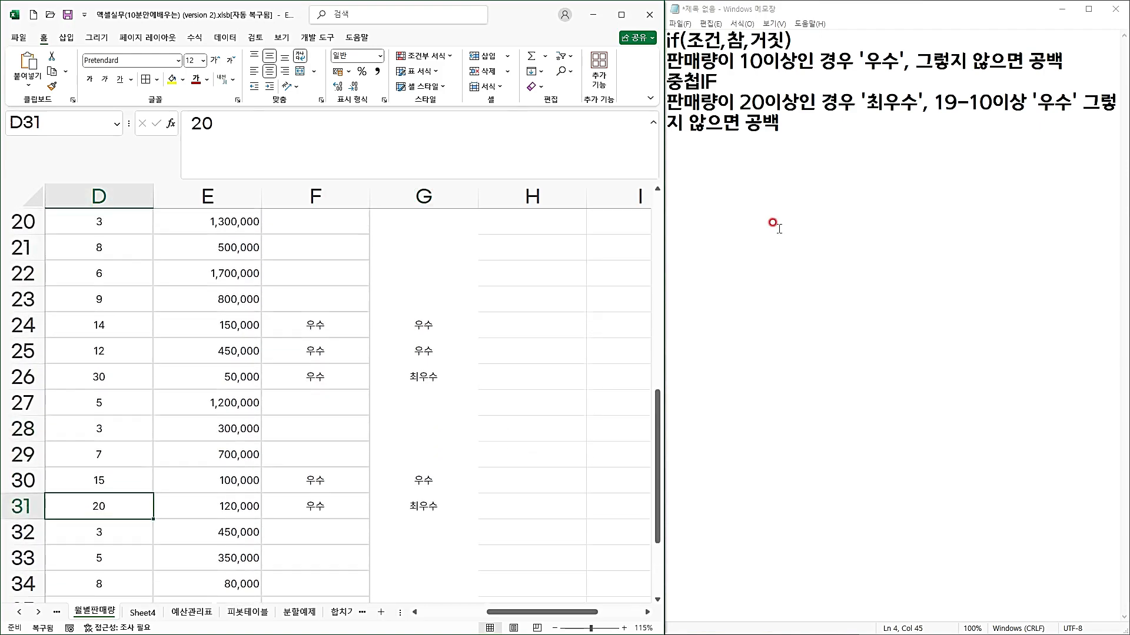
Add the line "1,2,3학년-->2번 조건검사" below the nested IF notes in Notepad.
left_click(774, 221)
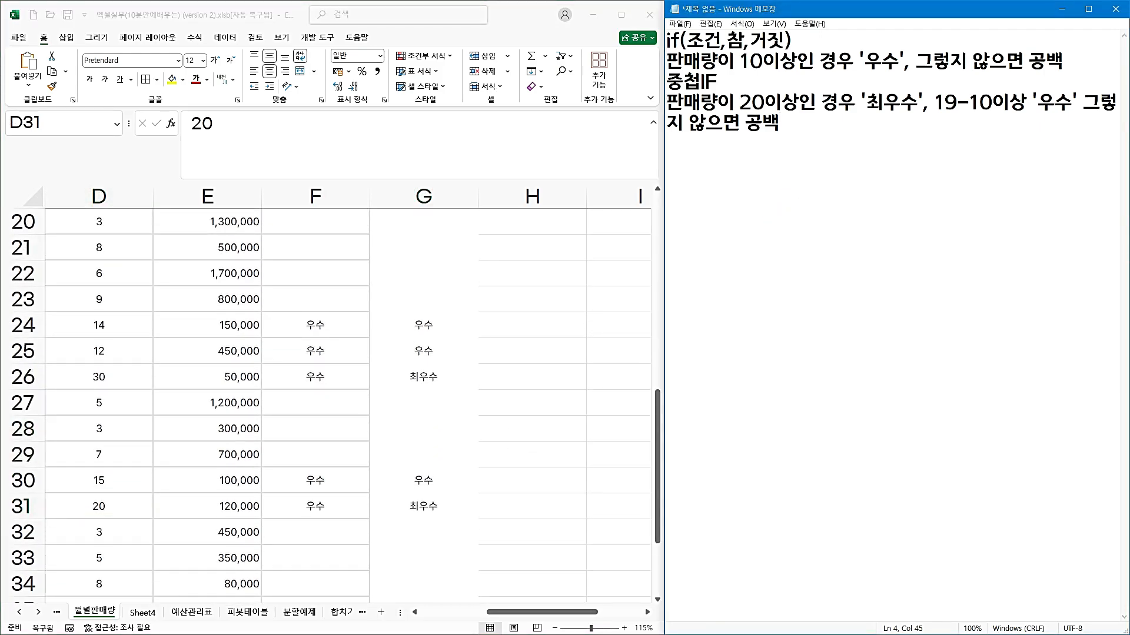
type("1,2,3학년")
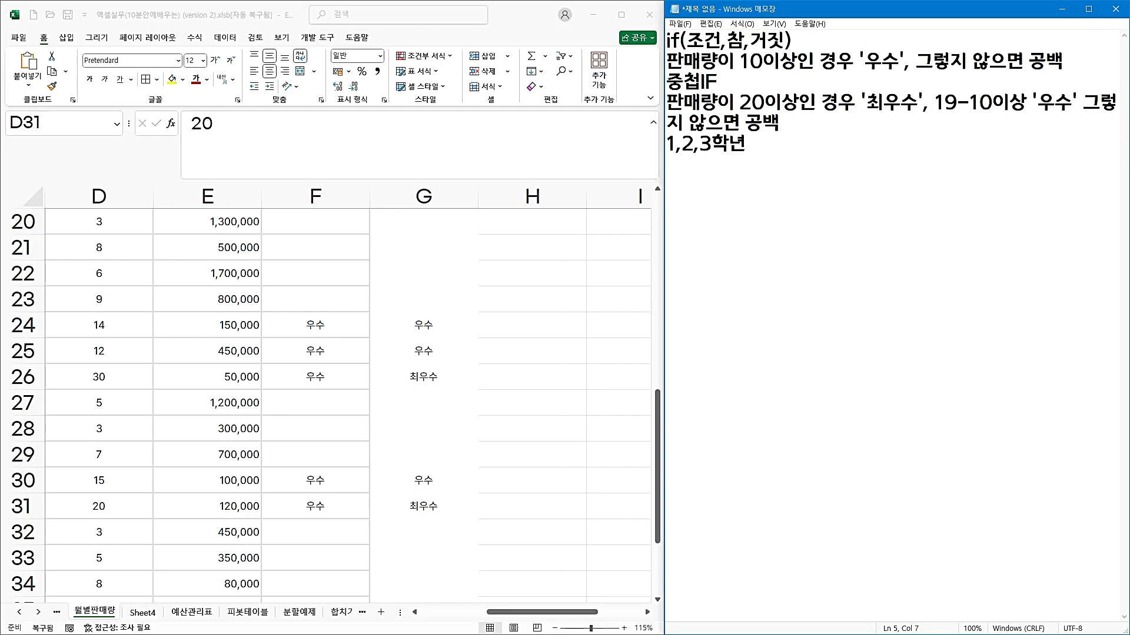
type("-->2")
type("번 족")
type("건검사")
key("Return")
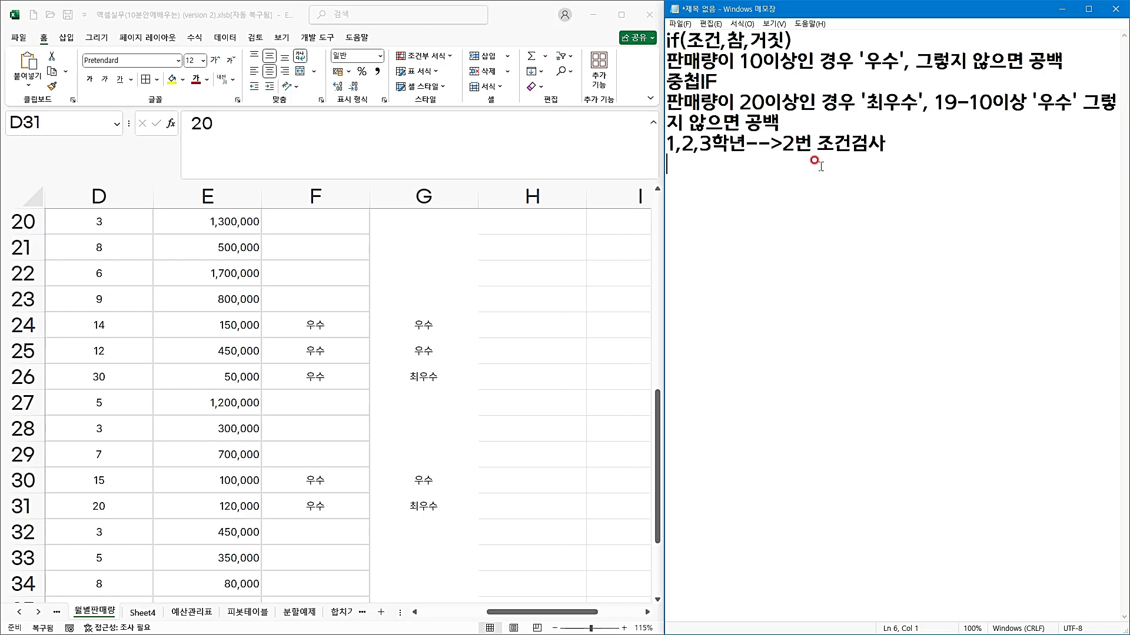
Write "남,여-->1번" on the following line of the notes.
type("남,여-->")
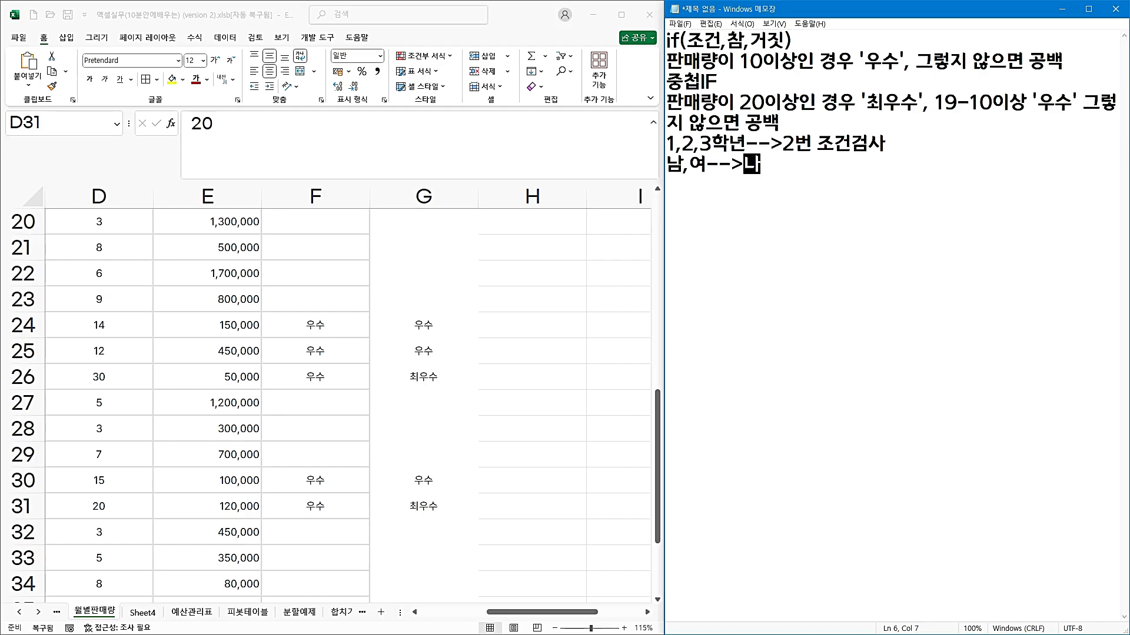
type("1번")
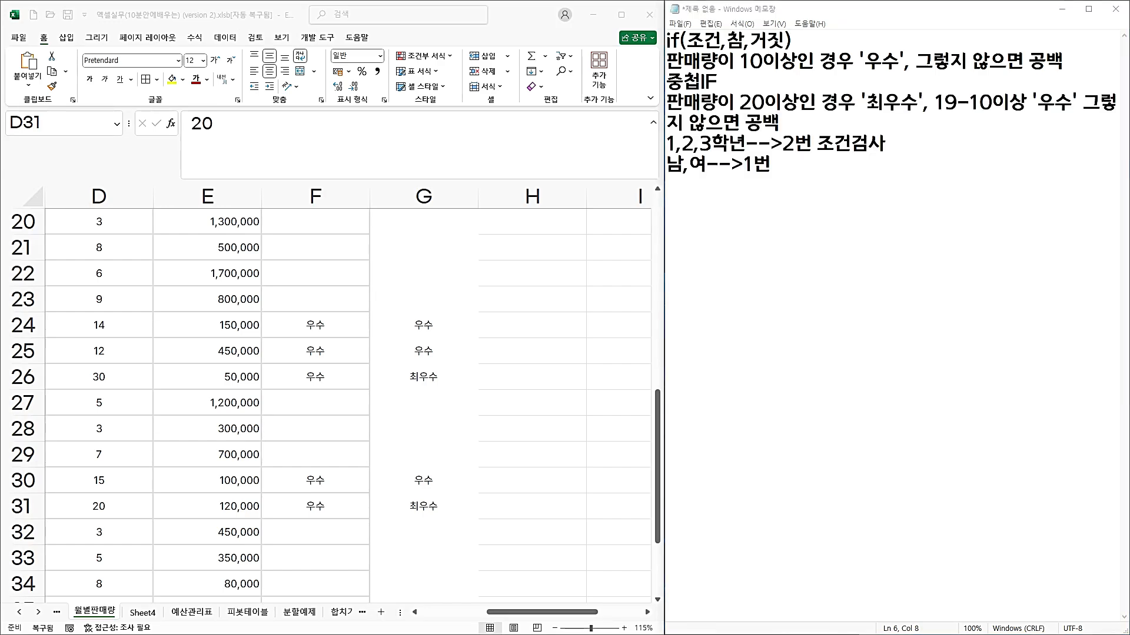
In Excel, examine the empty 개수 column of the category summary table and the 전자기기 entries in column C.
scroll(412, 313, "up", 3)
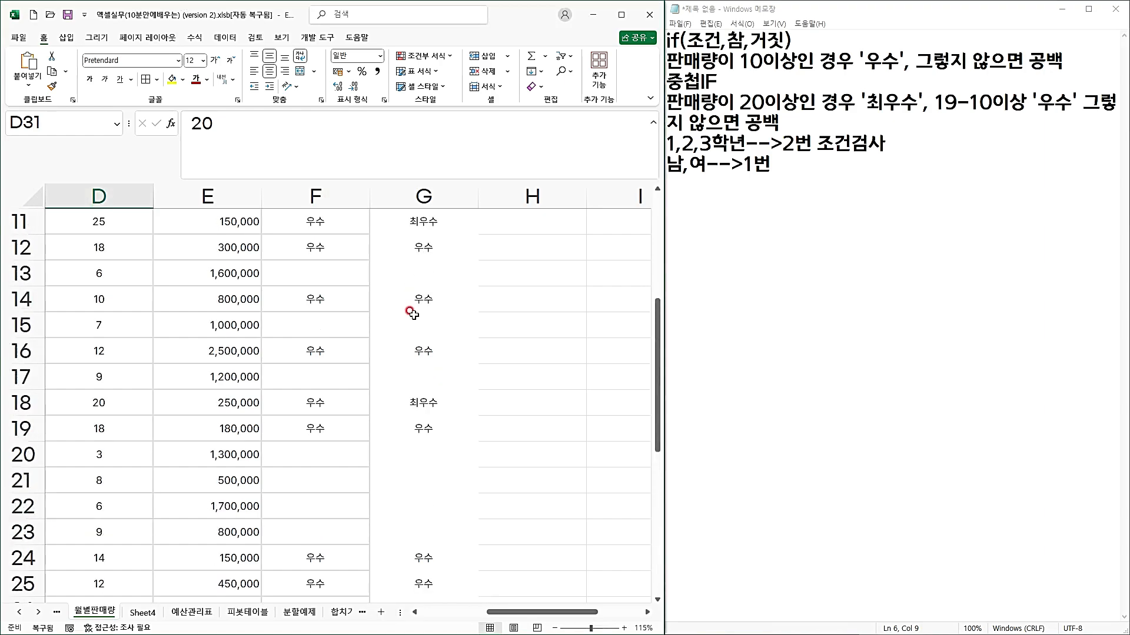
scroll(412, 315, "up", 2)
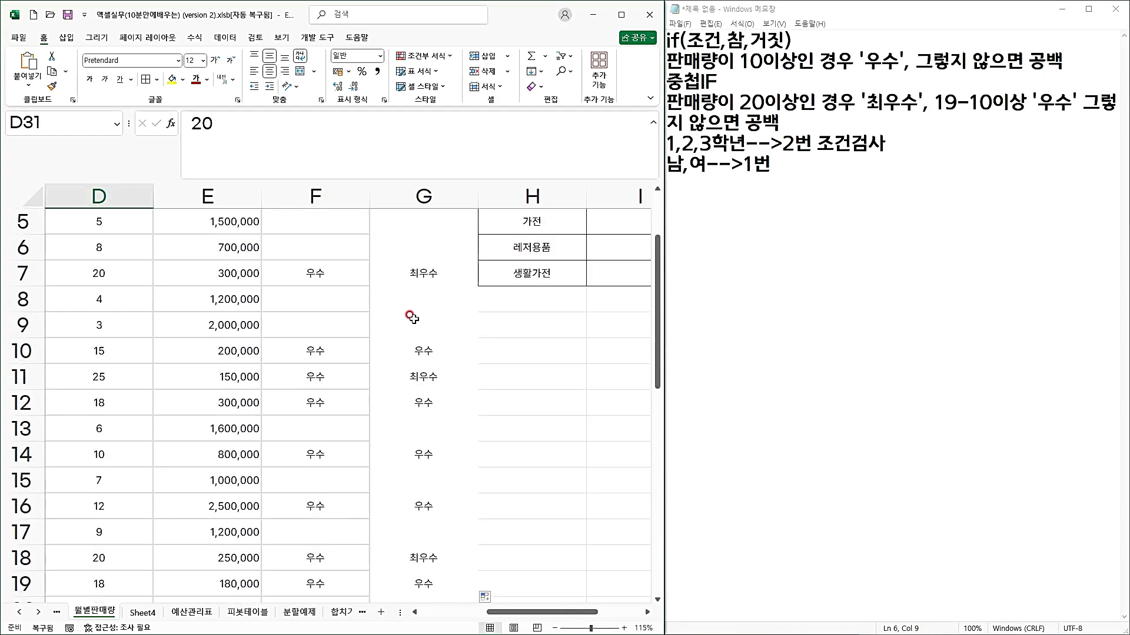
scroll(412, 318, "up", 1)
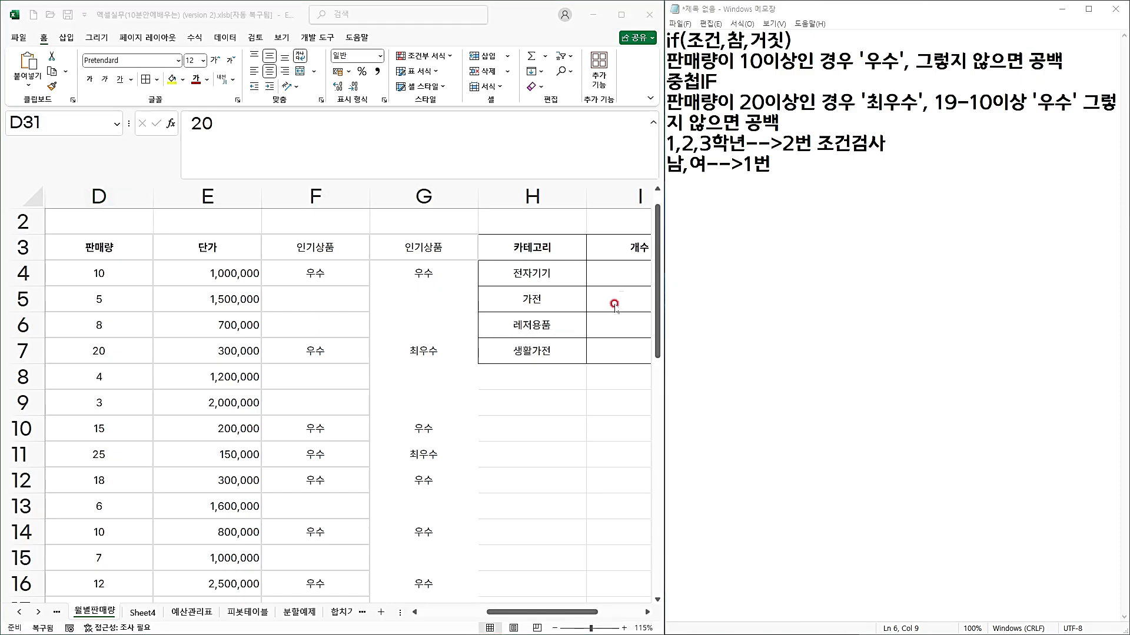
left_click(622, 276)
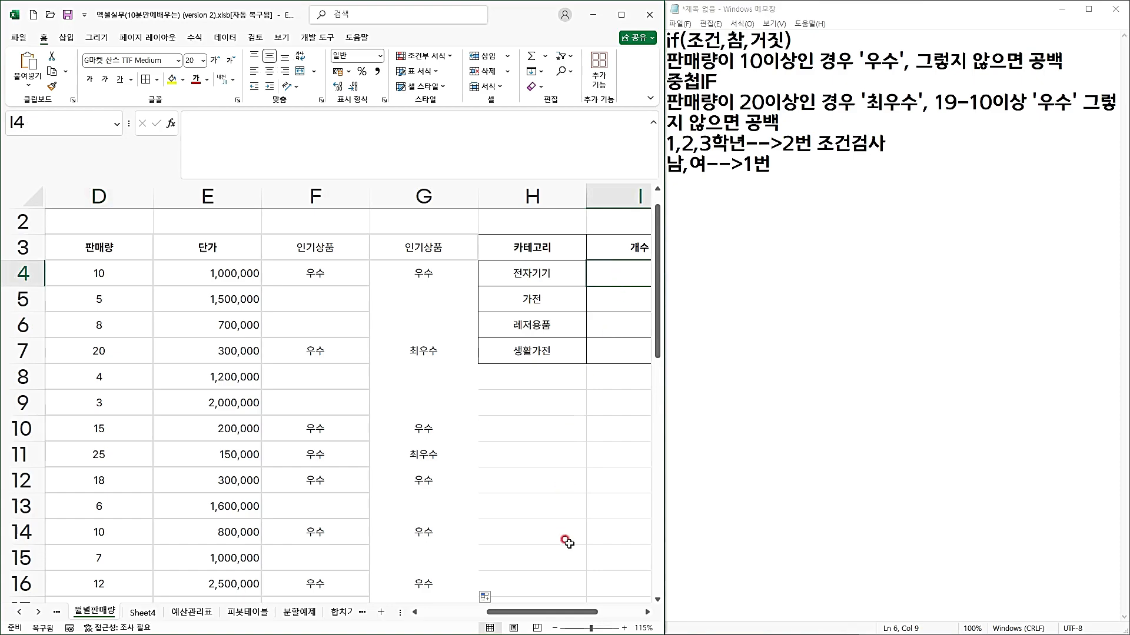
left_click_drag(555, 612, 571, 613)
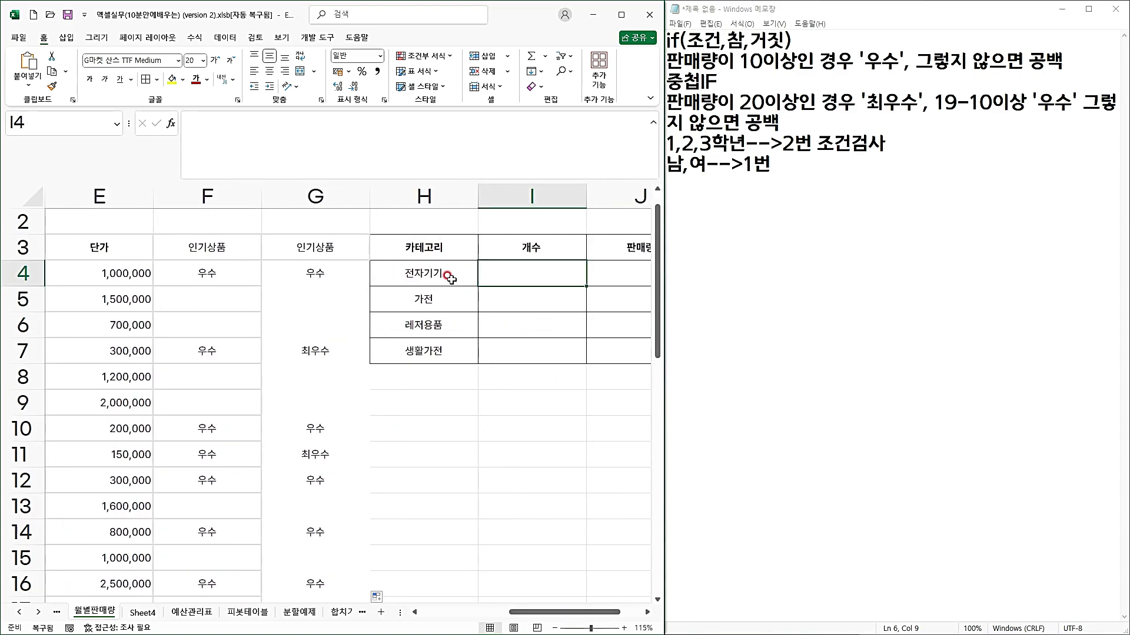
left_click_drag(551, 612, 491, 612)
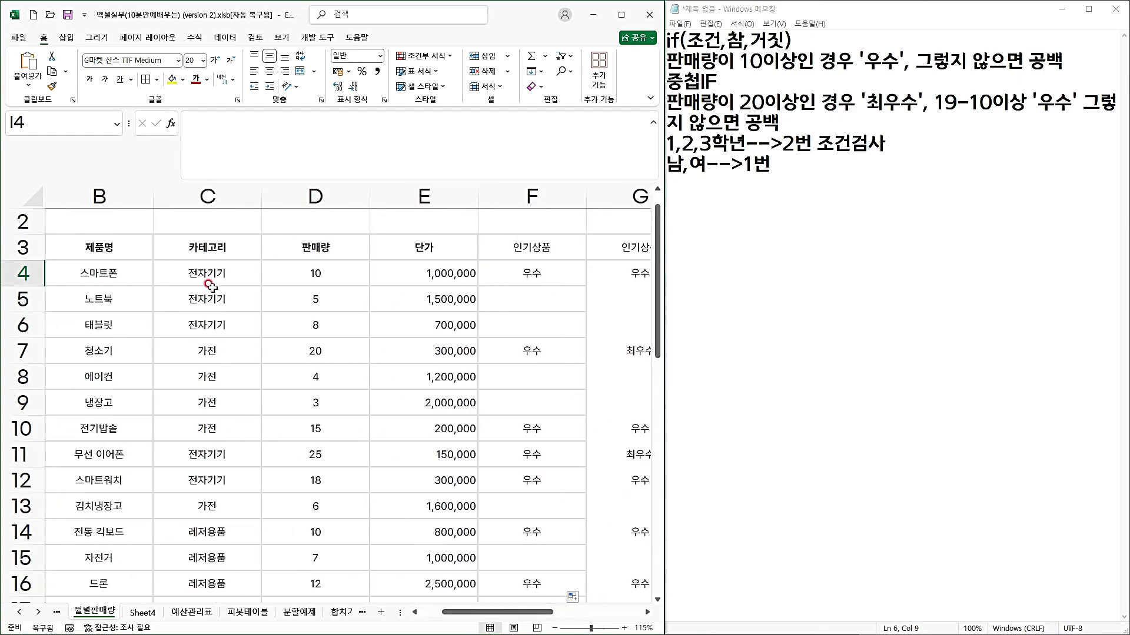
left_click_drag(209, 275, 206, 352)
left_click_drag(203, 453, 206, 479)
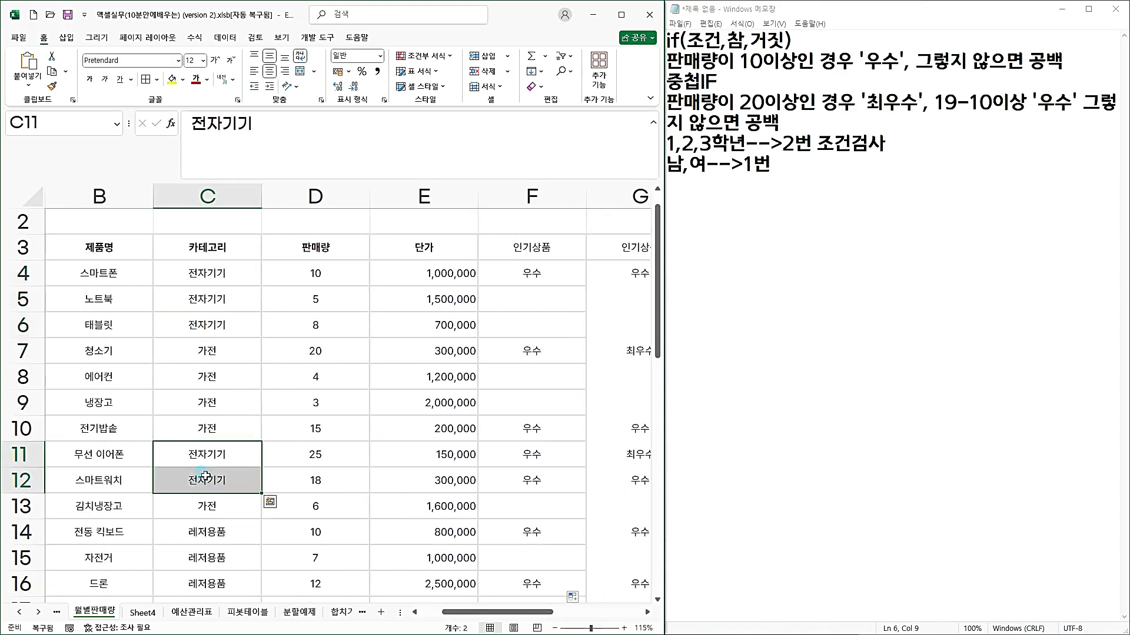
Add the syntax line =COUNTIF(조건범위,"조건") at the end of the Notepad notes.
left_click(801, 262)
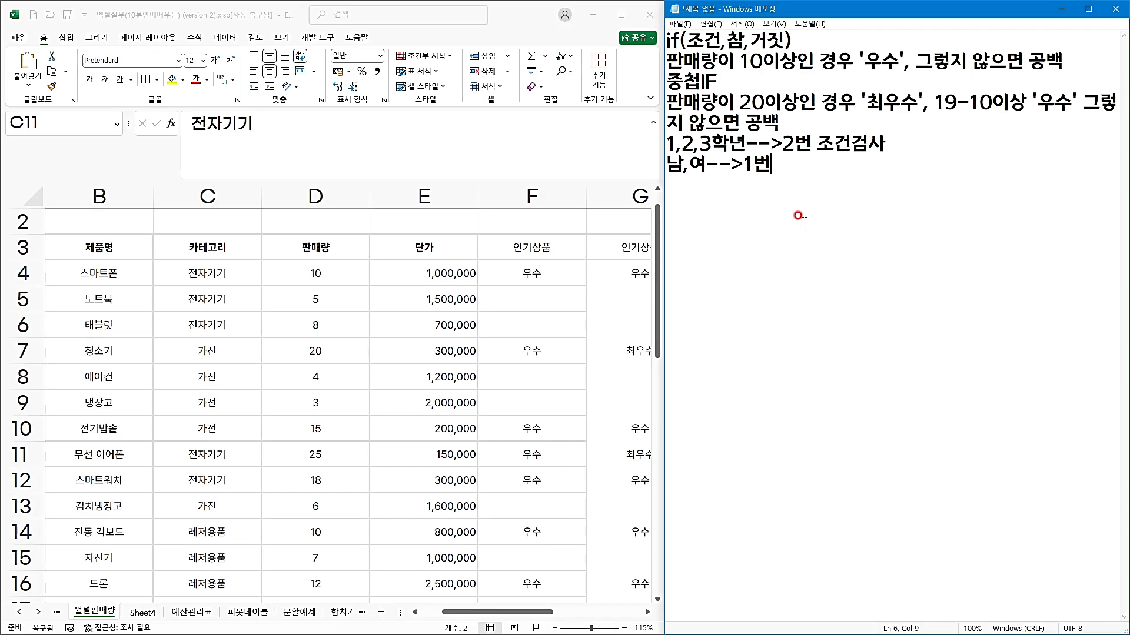
key("Return")
type("COUNT")
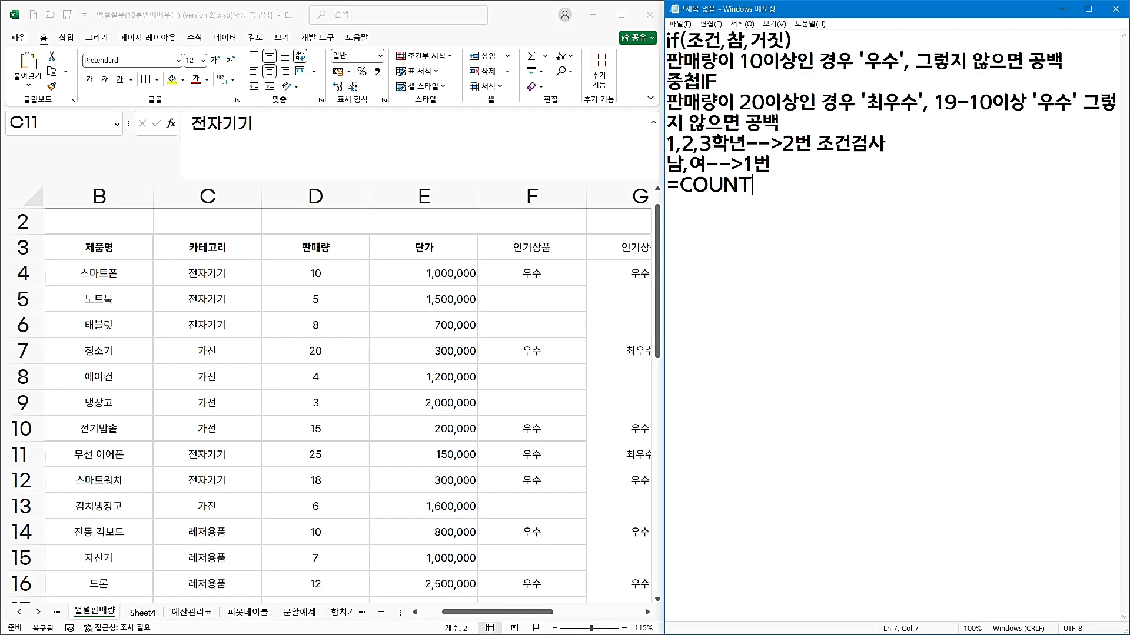
type("IF(조건범위,")
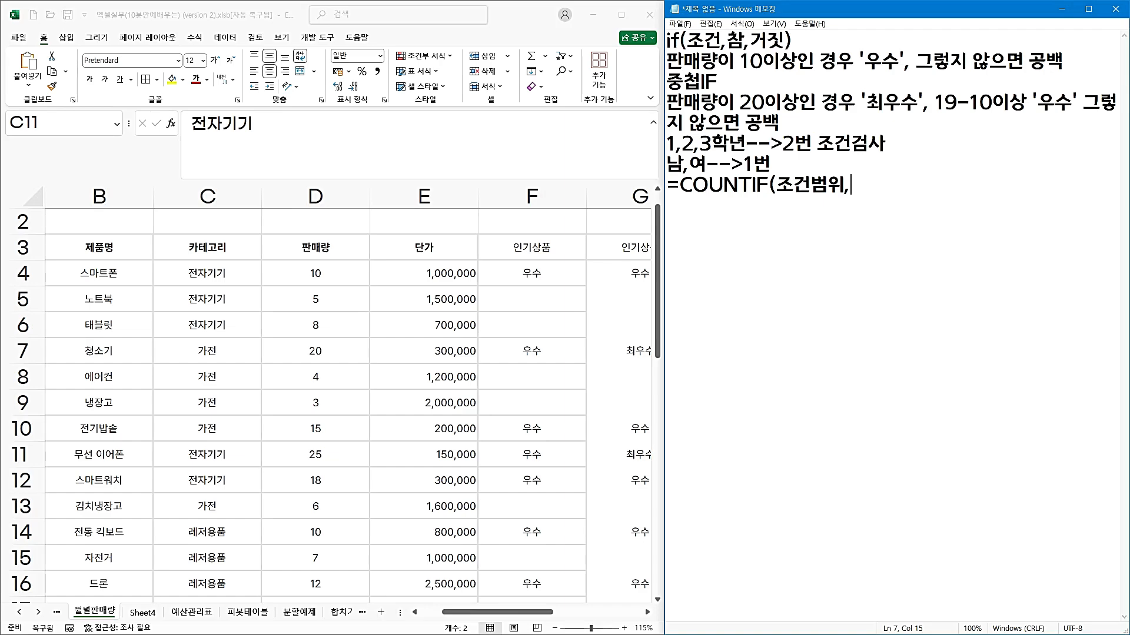
type("ㅈ")
type("\"조건\")")
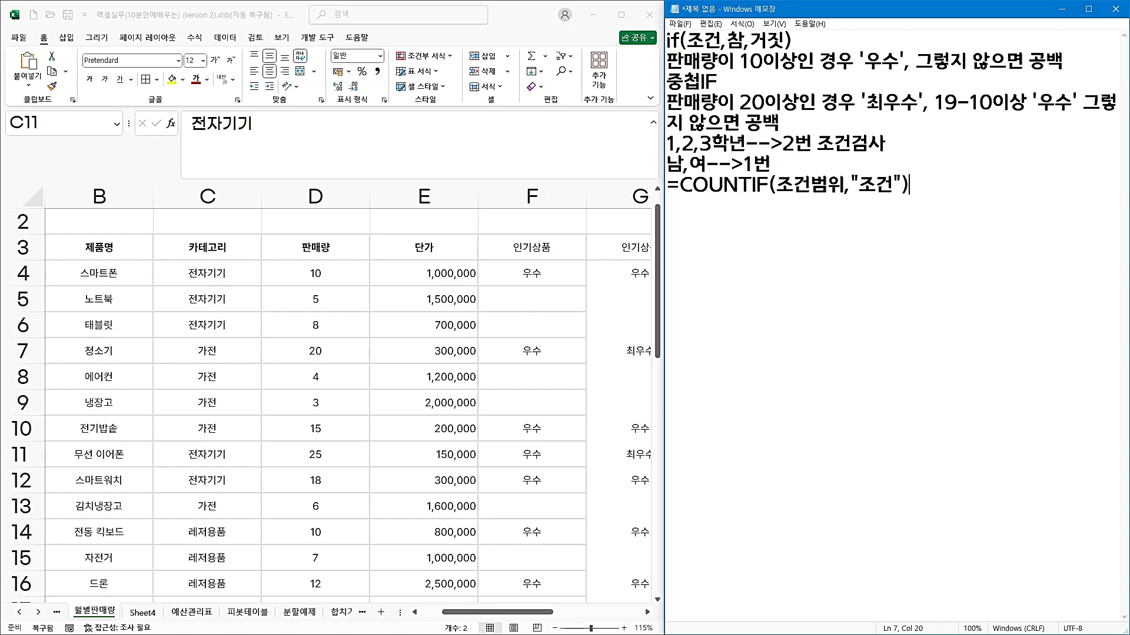
Back in Excel, start a COUNTIF formula in cell I4, the 개수 cell for 전자기기.
left_click(559, 309)
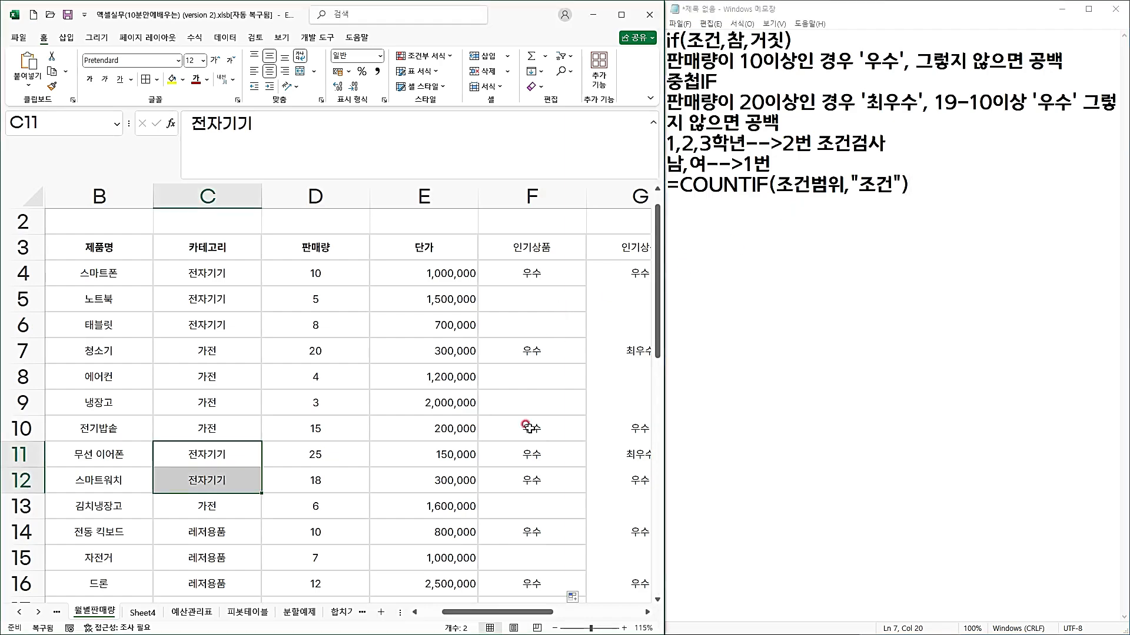
left_click_drag(488, 609, 553, 614)
left_click(506, 271)
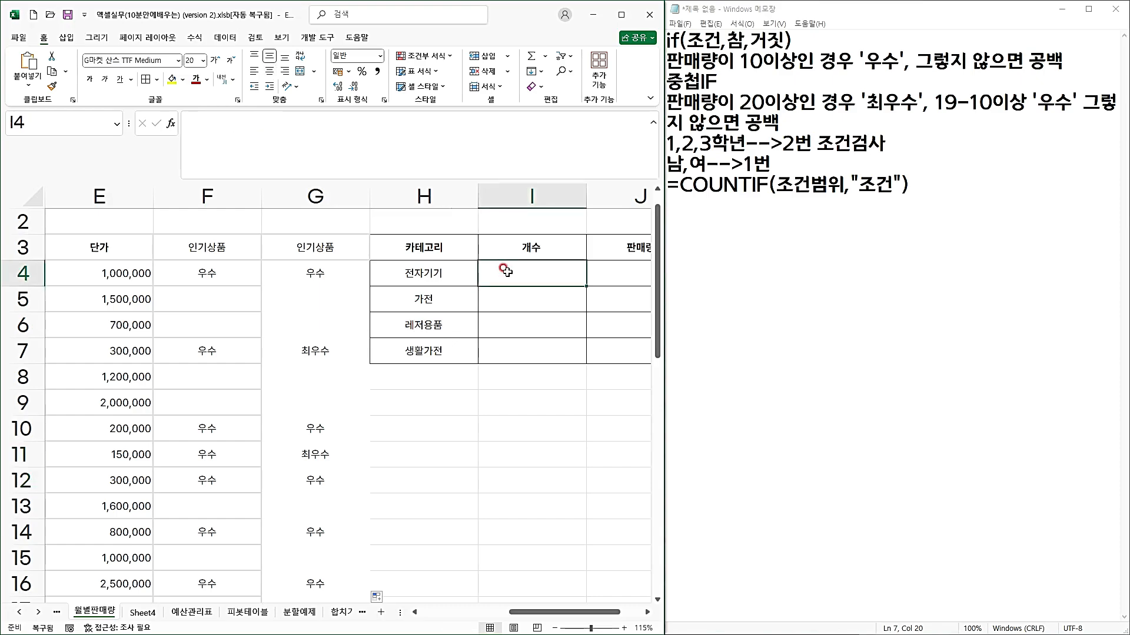
type("=")
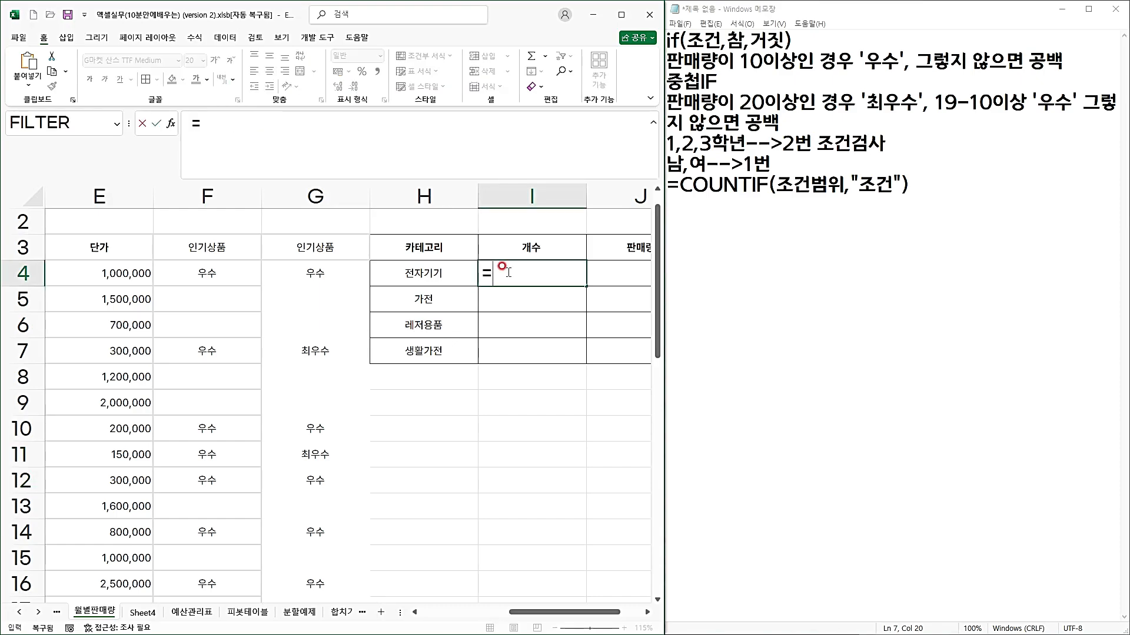
type("co")
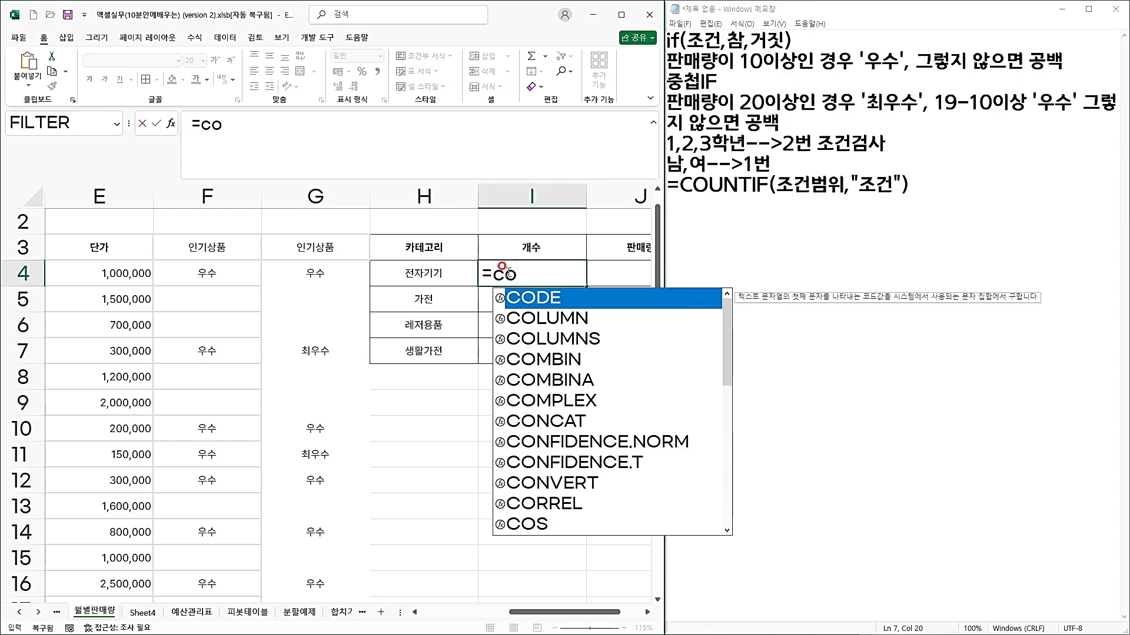
type("u")
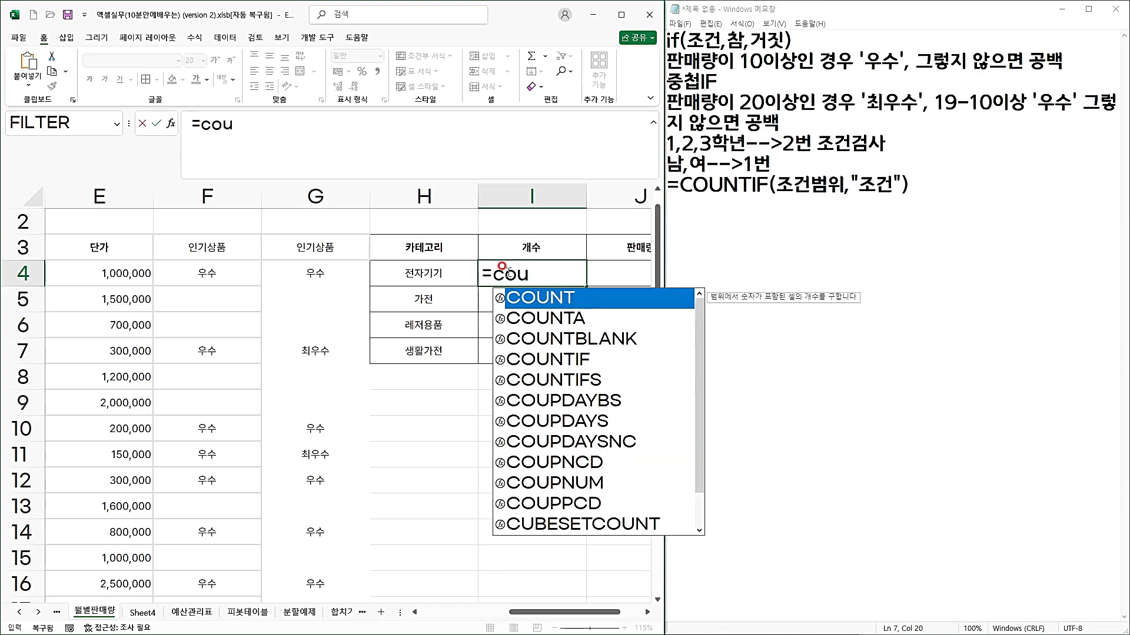
left_click(547, 360)
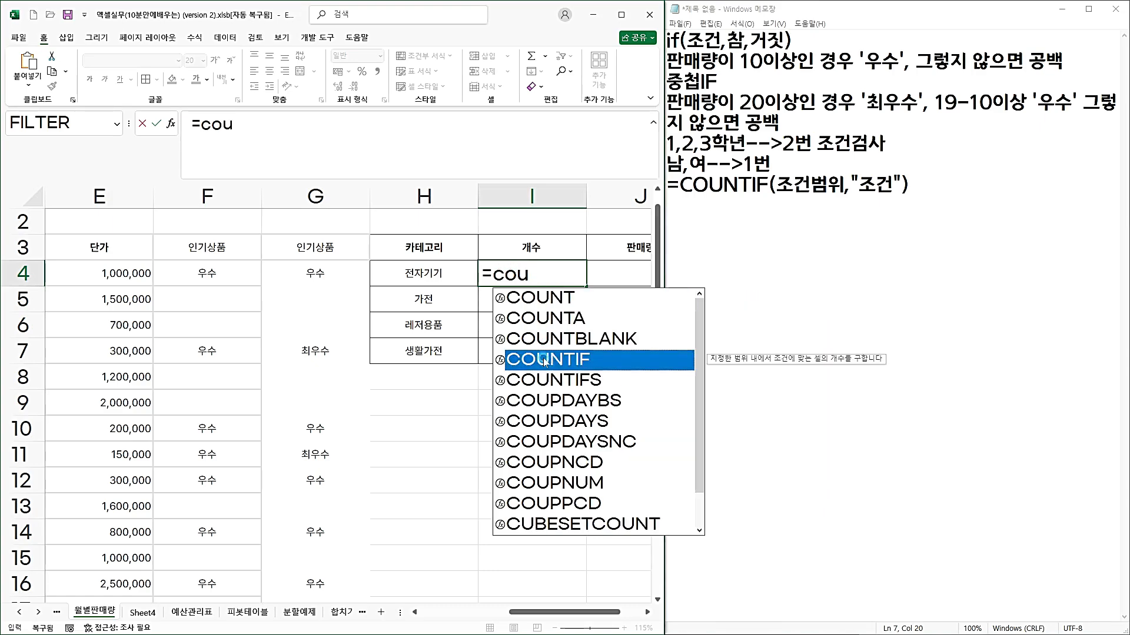
double_click(545, 361)
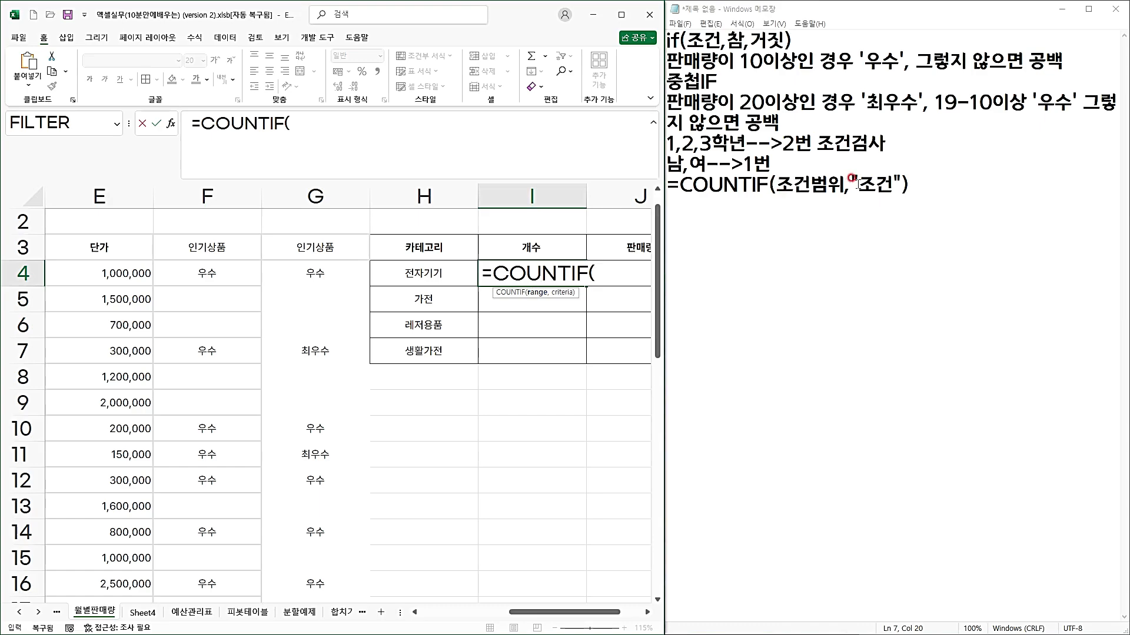
Use the category cells C4:C39 as the range argument of the COUNTIF formula.
left_click_drag(560, 612, 494, 613)
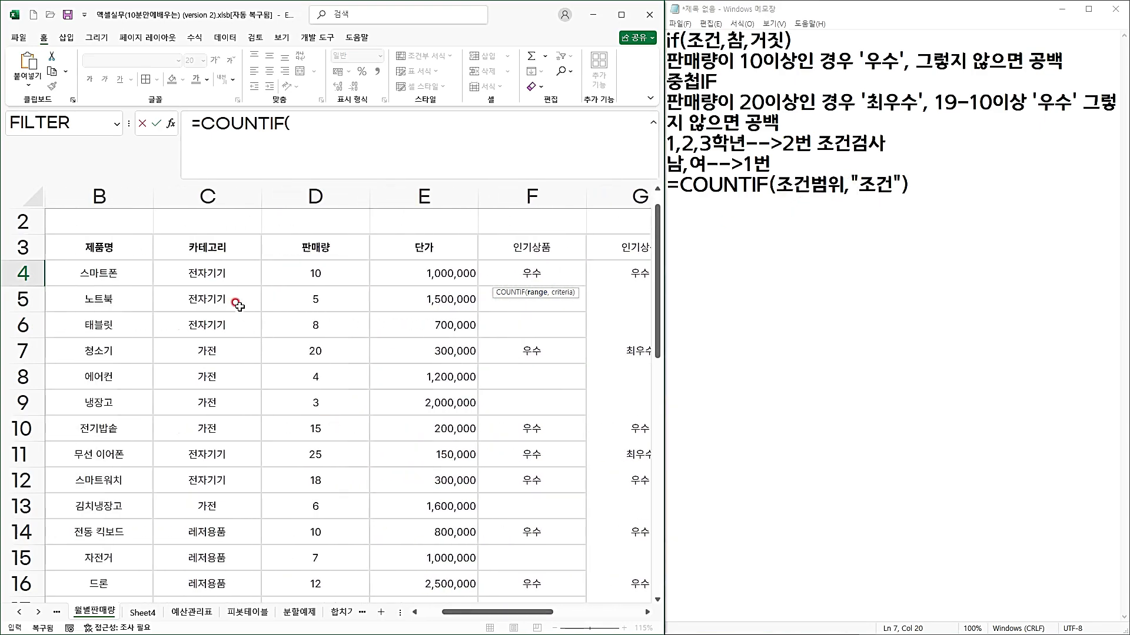
left_click(224, 273)
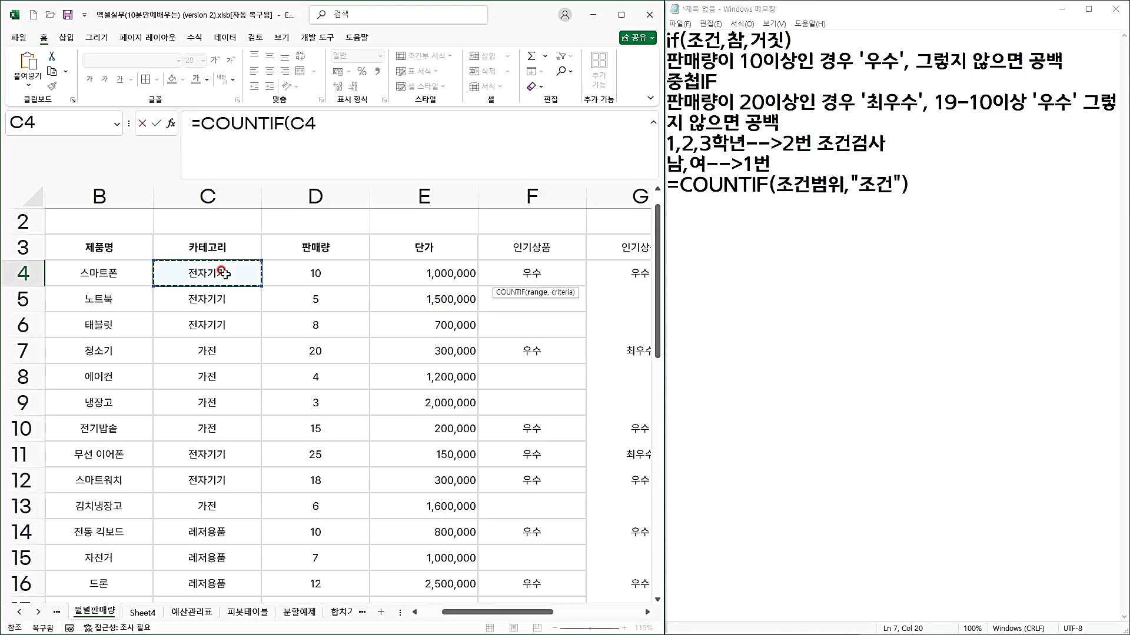
key("ctrl+shift+Down")
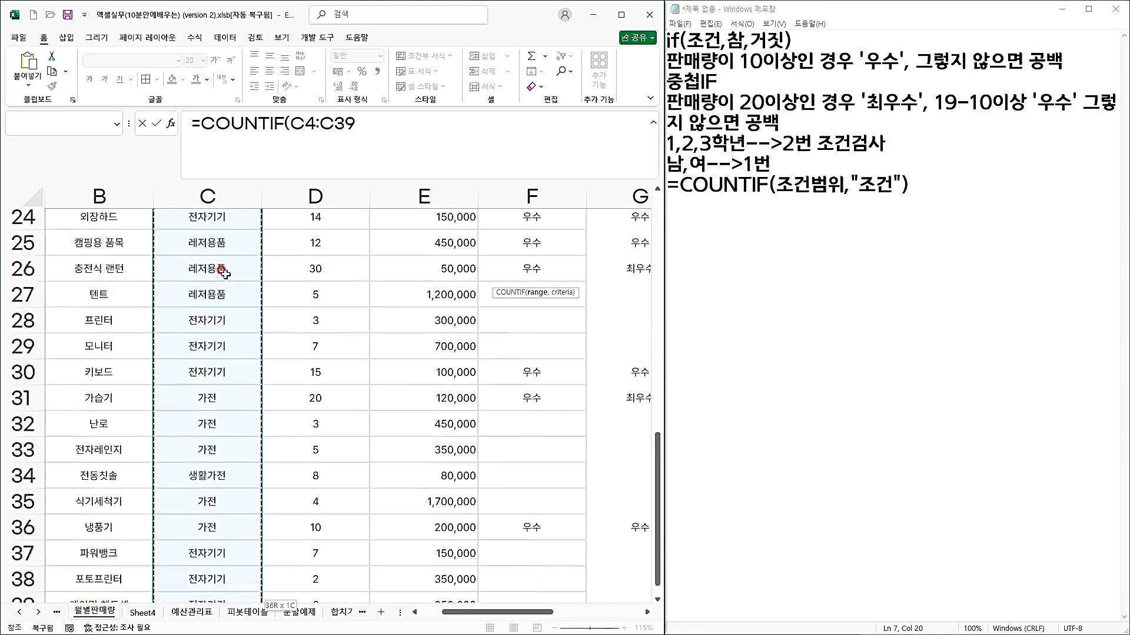
scroll(226, 312, "down", 4)
scroll(227, 315, "up", 9)
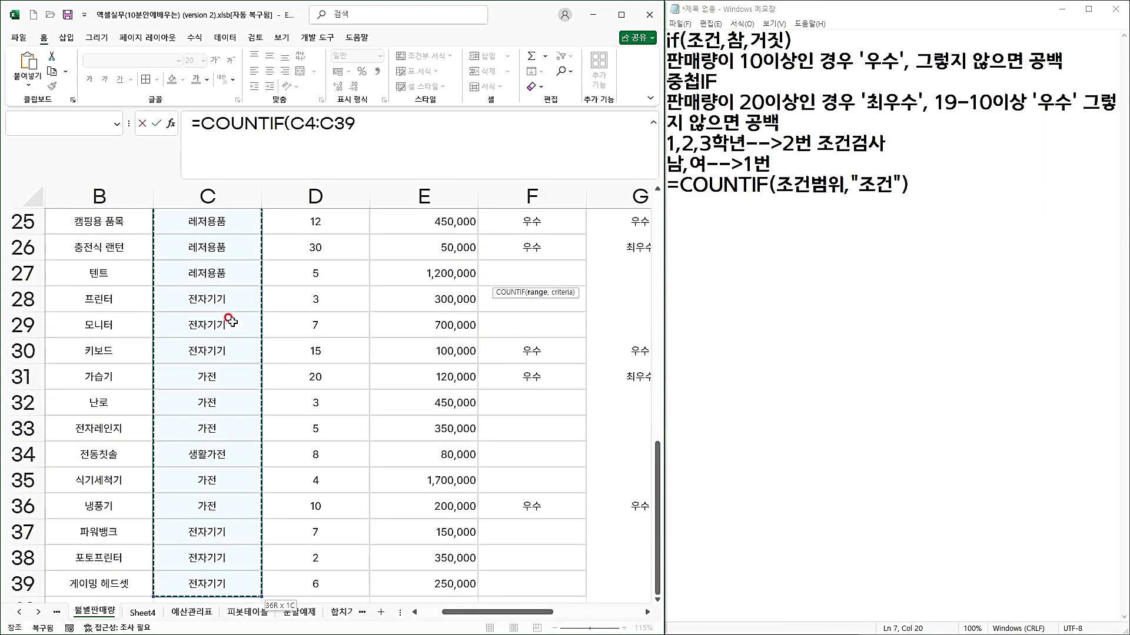
scroll(301, 232, "up", 3)
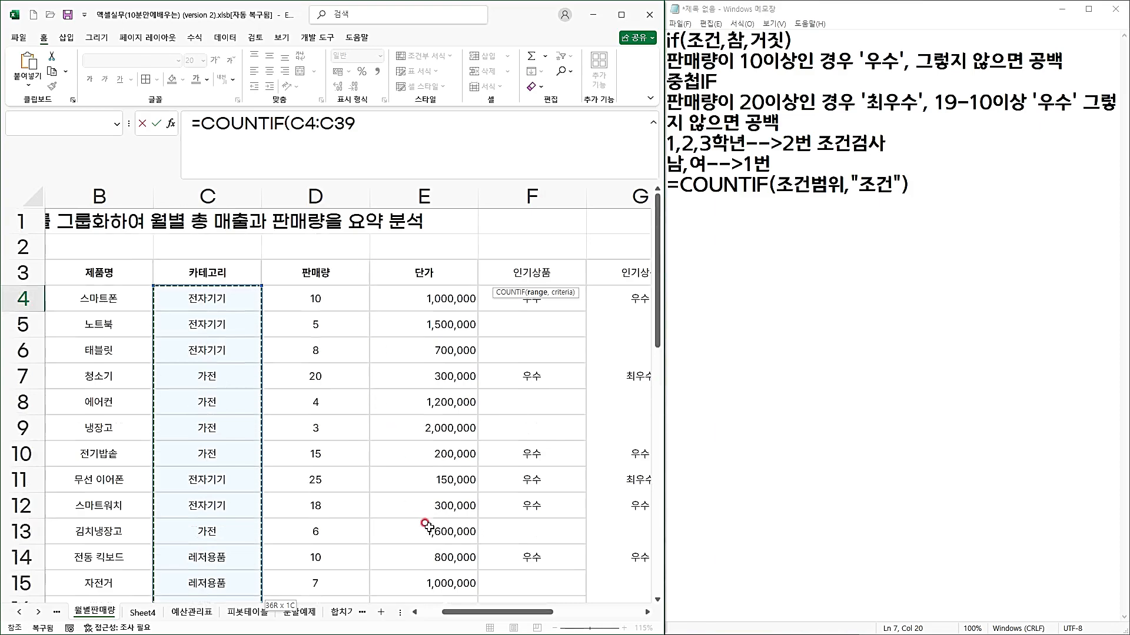
Make the COUNTIF range absolute as $C$4:$C$39.
left_click_drag(484, 612, 551, 616)
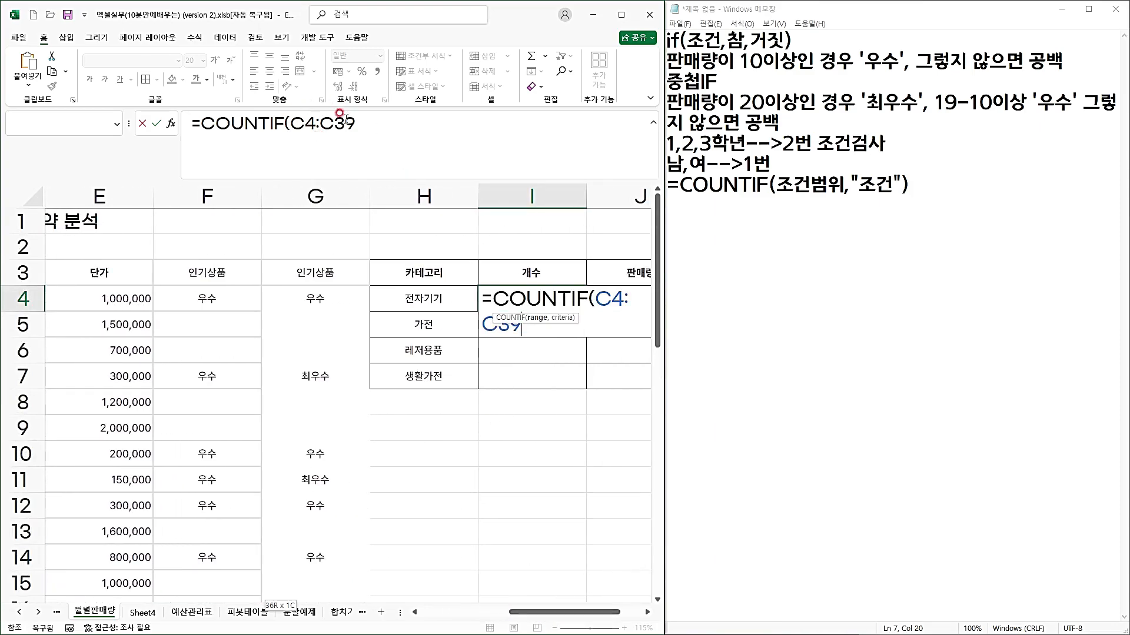
left_click(302, 121)
key("F4")
left_click(335, 122)
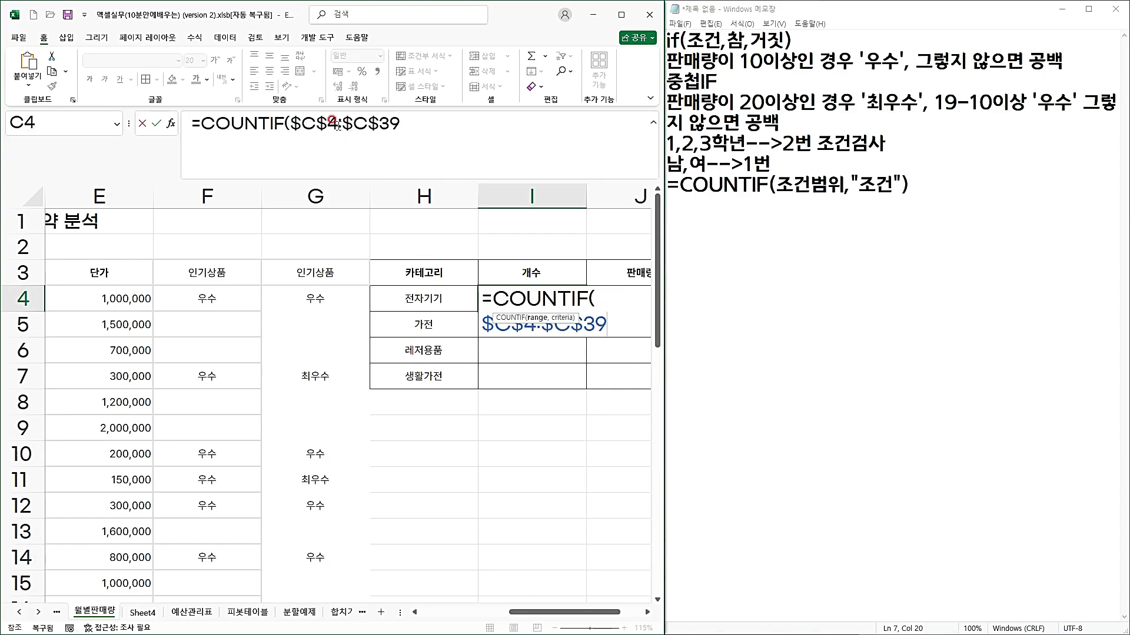
Complete the COUNTIF formula in I4 with the criterion "전자기기" and enter it.
left_click(405, 126)
left_click(530, 615)
type(",")
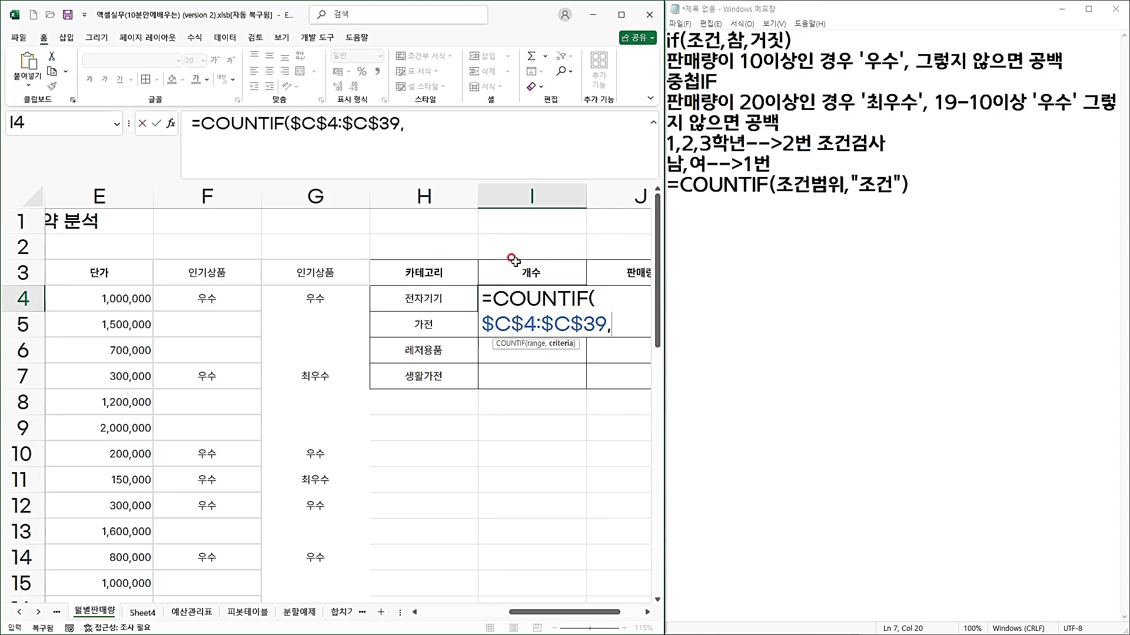
type("w")
key("BackSpace")
key("BackSpace")
type("전")
left_click(475, 135)
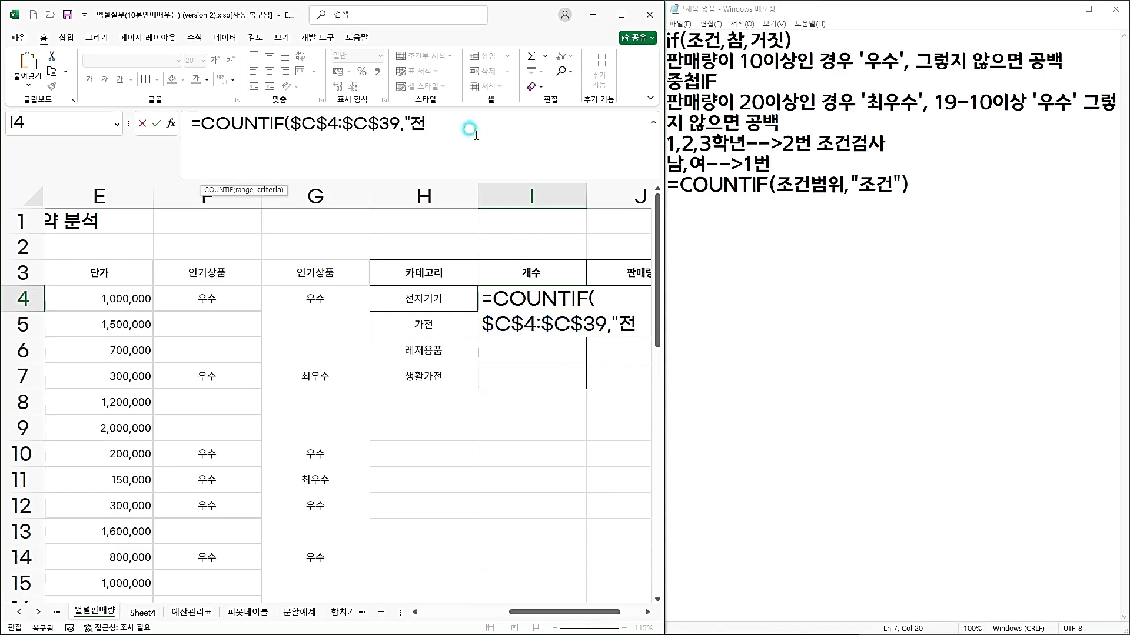
type("자기기\"")
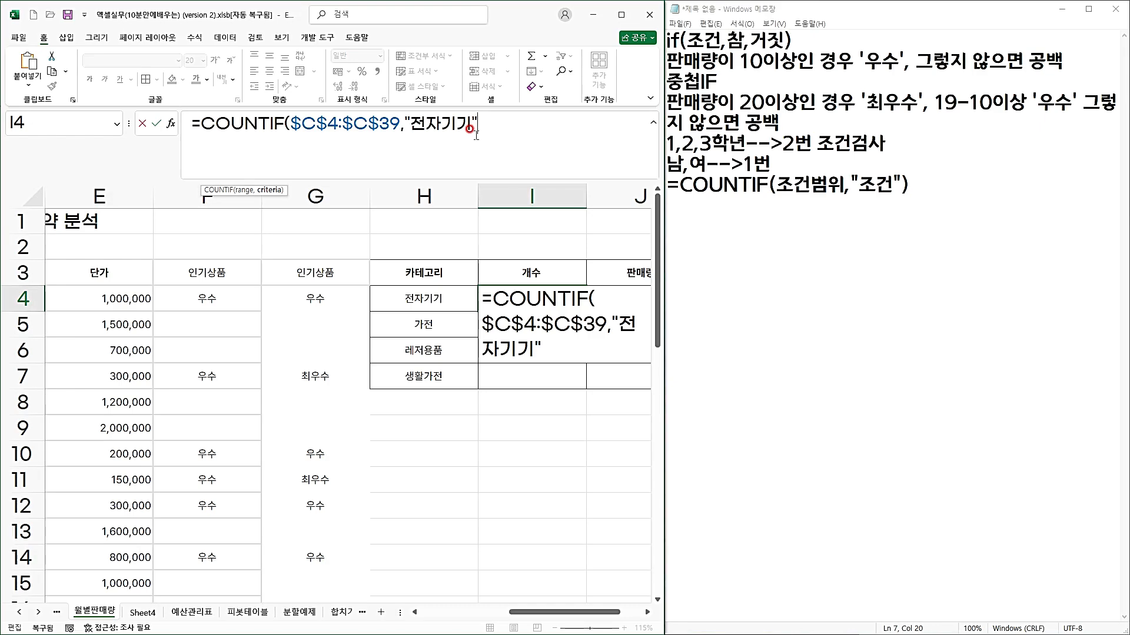
type(")")
key("Return")
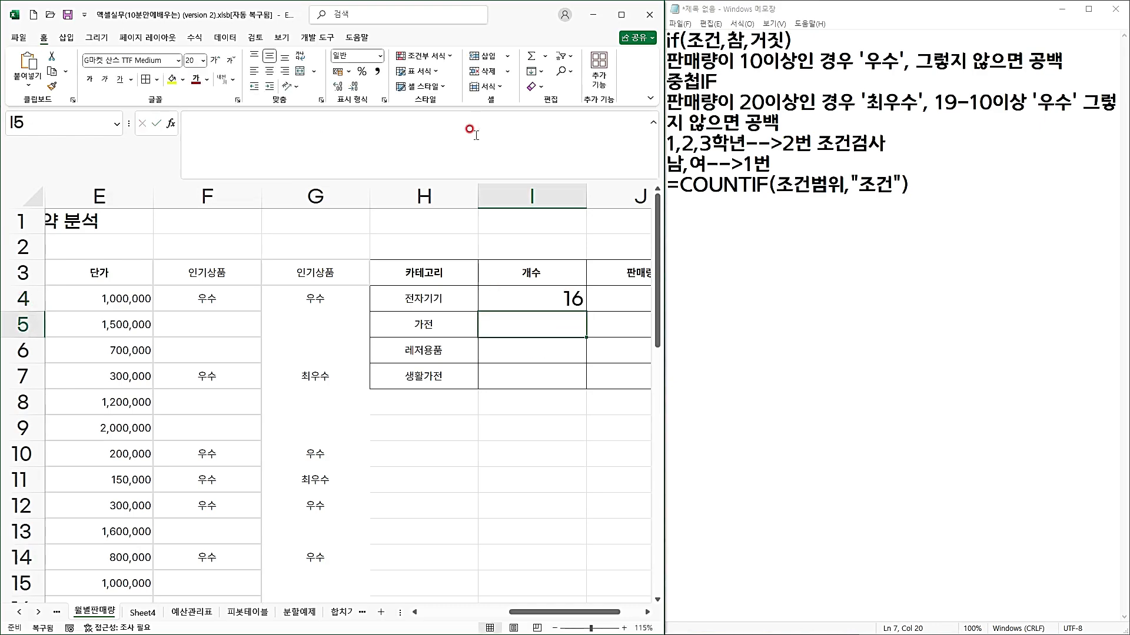
key("Up")
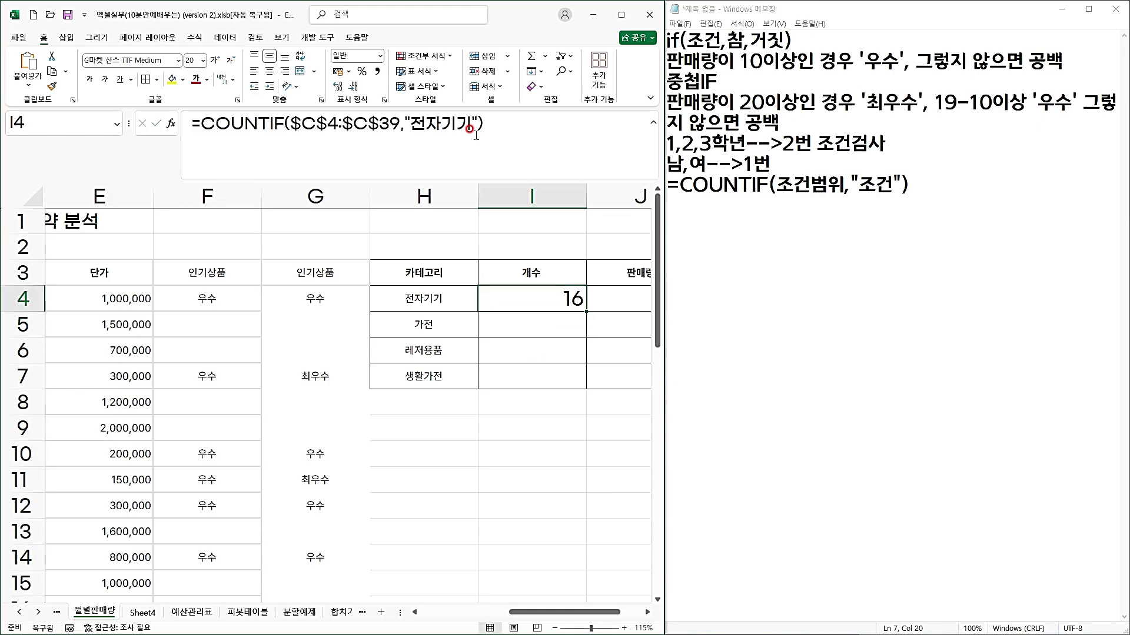
Look through the category entries in column C for the 전자기기 products, starting from C4.
left_click(528, 612)
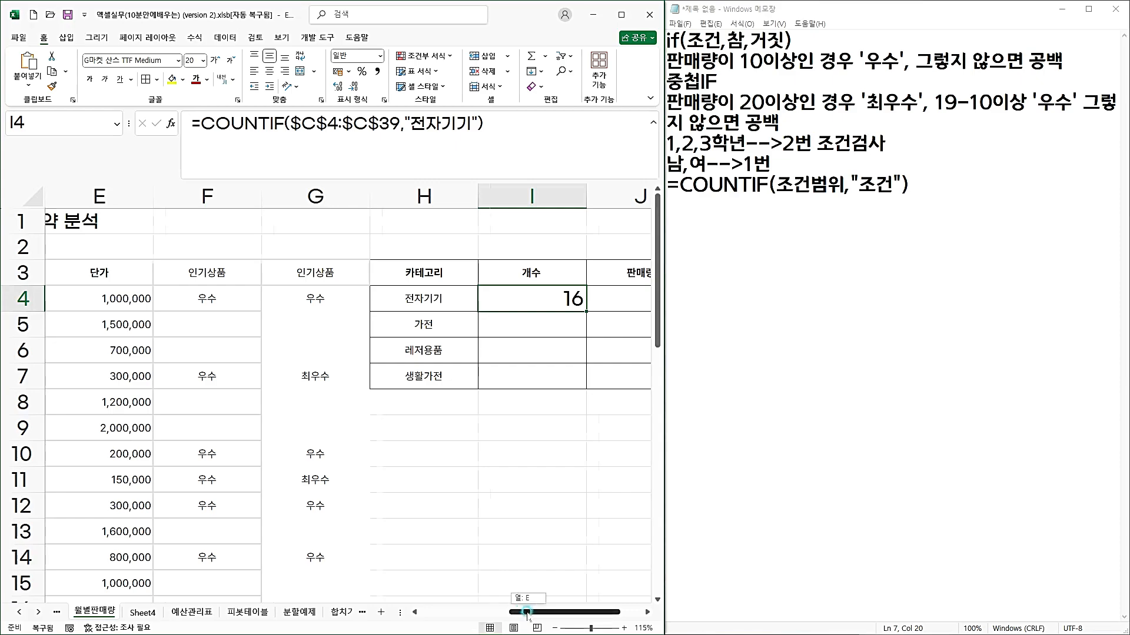
left_click_drag(528, 612, 460, 612)
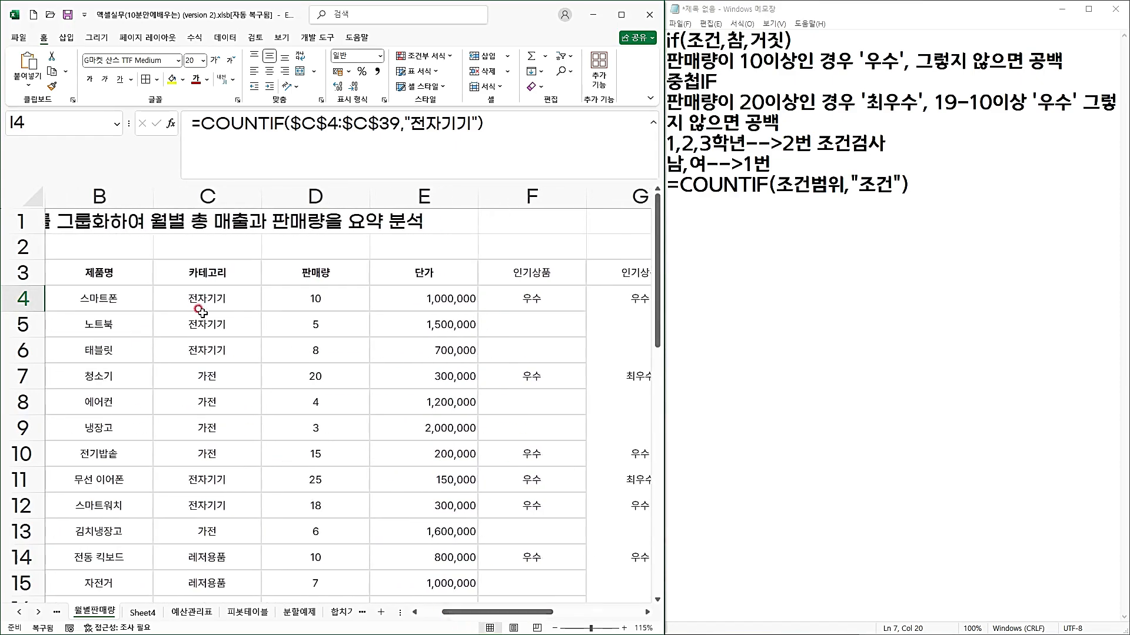
left_click_drag(200, 310, 213, 531)
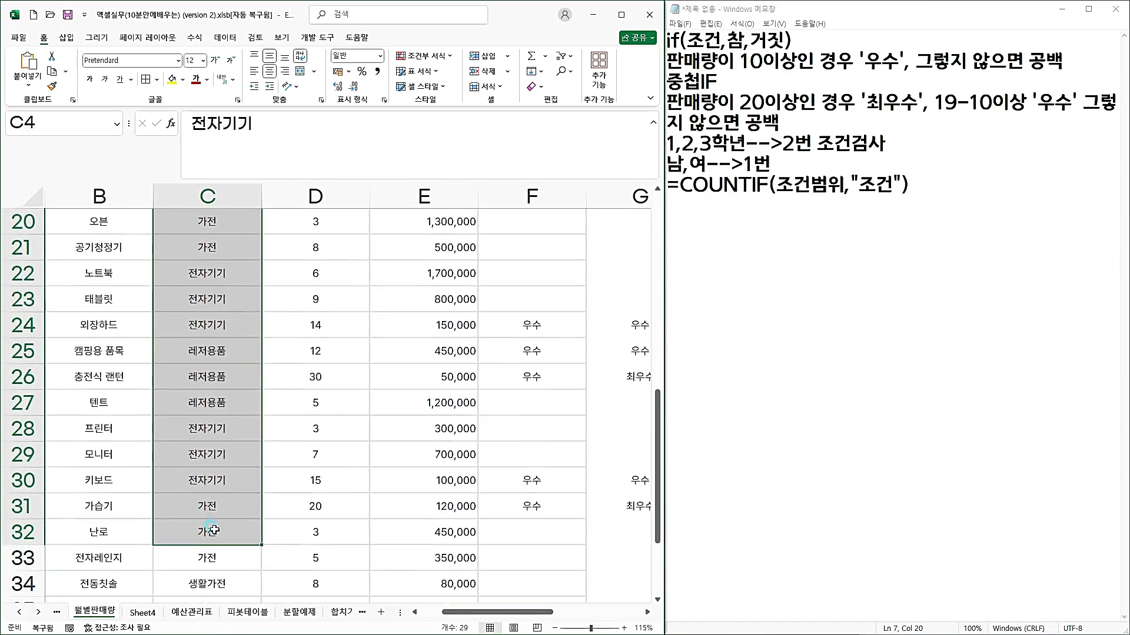
left_click(243, 480)
left_click_drag(479, 611, 558, 613)
scroll(487, 540, "up", 6)
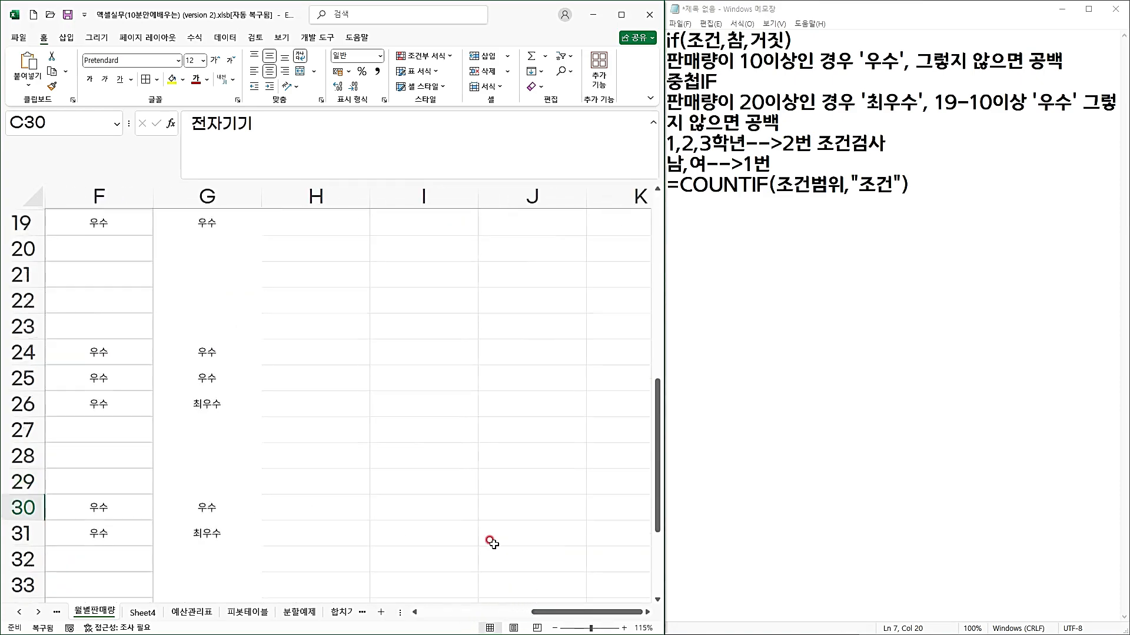
Fill the COUNTIF formula with the fixed "전자기기" criterion from I4 down to I7 and check the copies in I5 and I6.
left_click(404, 306)
left_click_drag(476, 311, 469, 380)
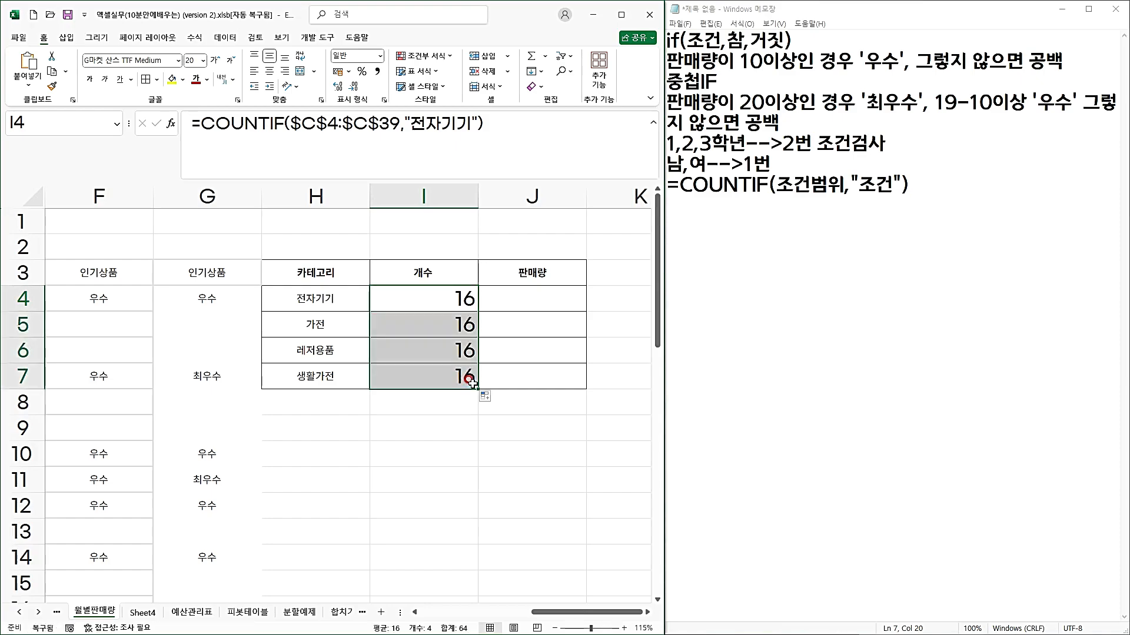
left_click(469, 316)
left_click(457, 125)
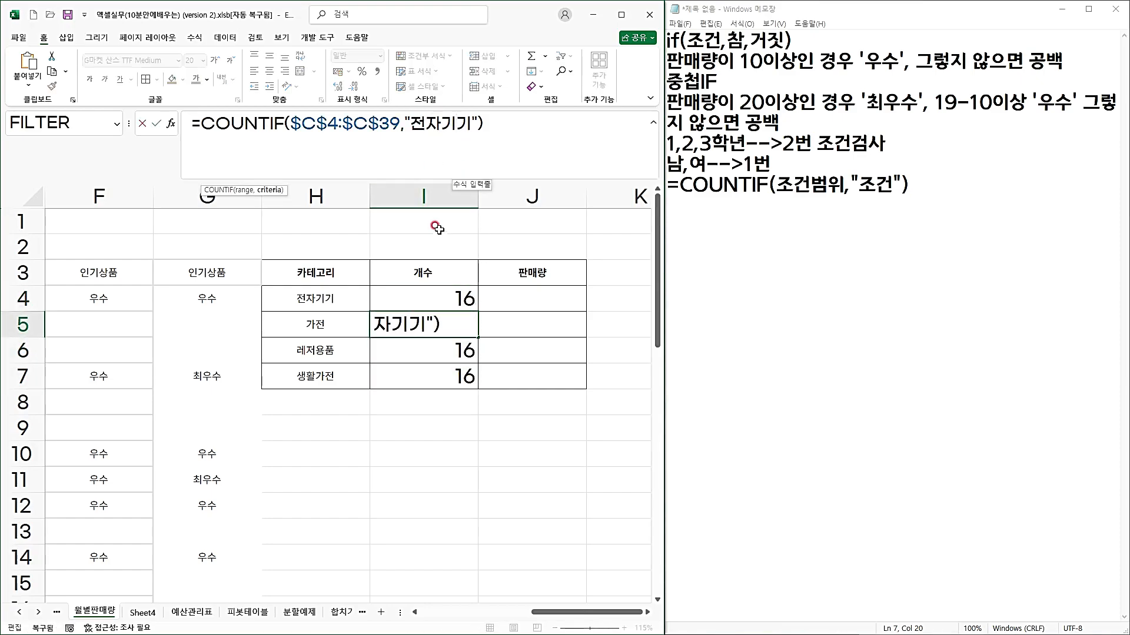
key("Escape")
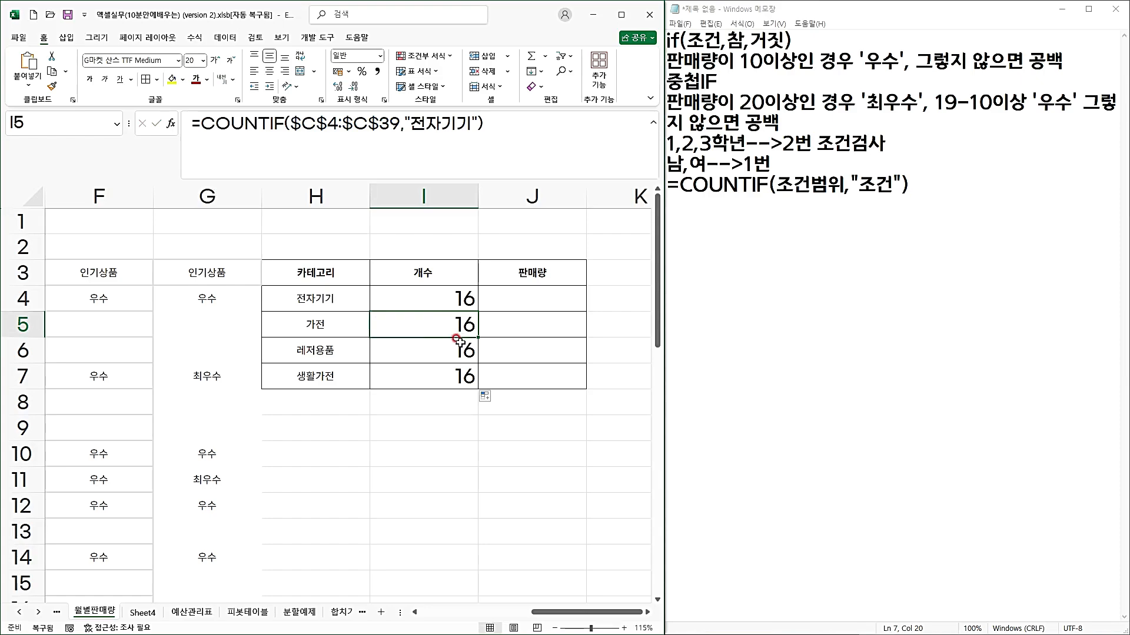
left_click(459, 340)
double_click(459, 341)
key("Escape")
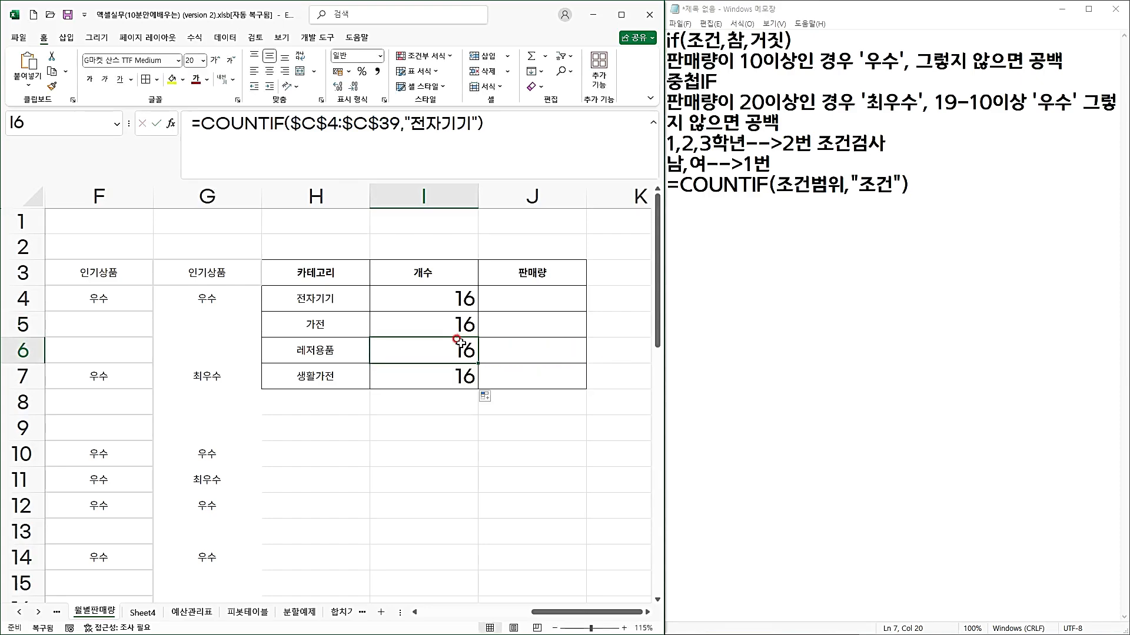
Replace the "전자기기" criterion in I4's COUNTIF formula with a reference to H4 and fill the formula down to I7.
left_click(438, 297)
double_click(438, 297)
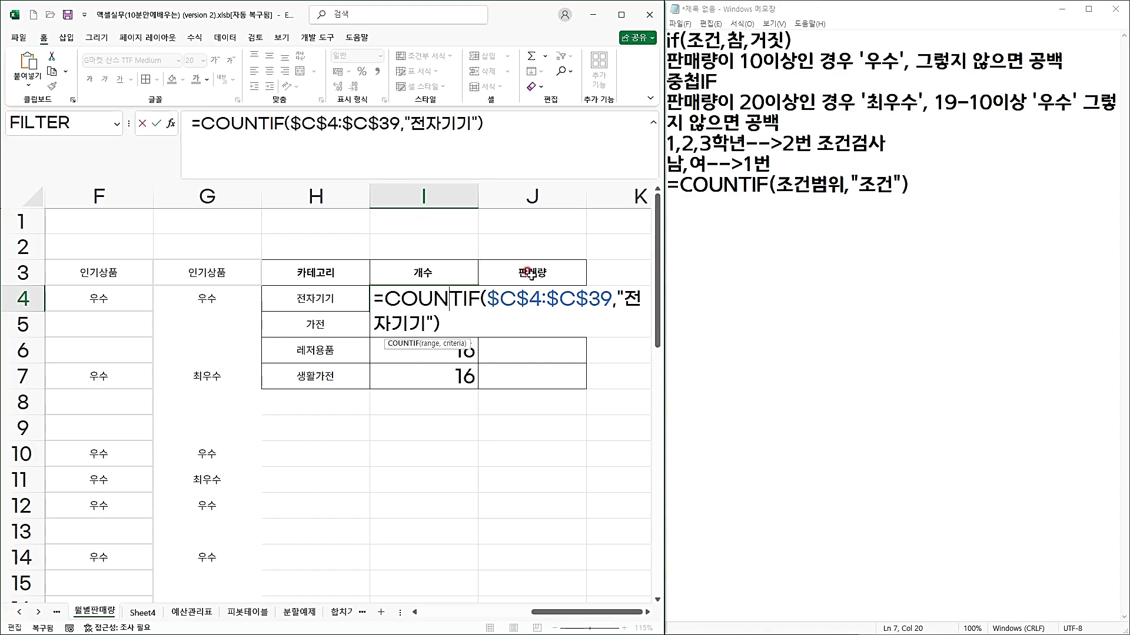
left_click(433, 125)
left_click_drag(405, 122, 477, 127)
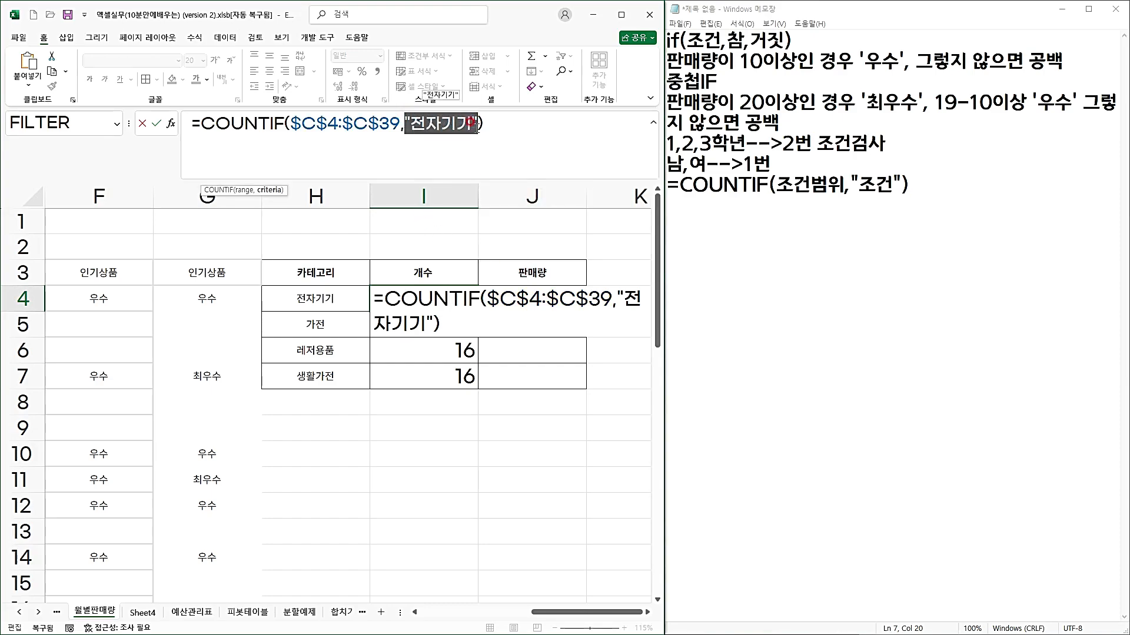
key("Delete")
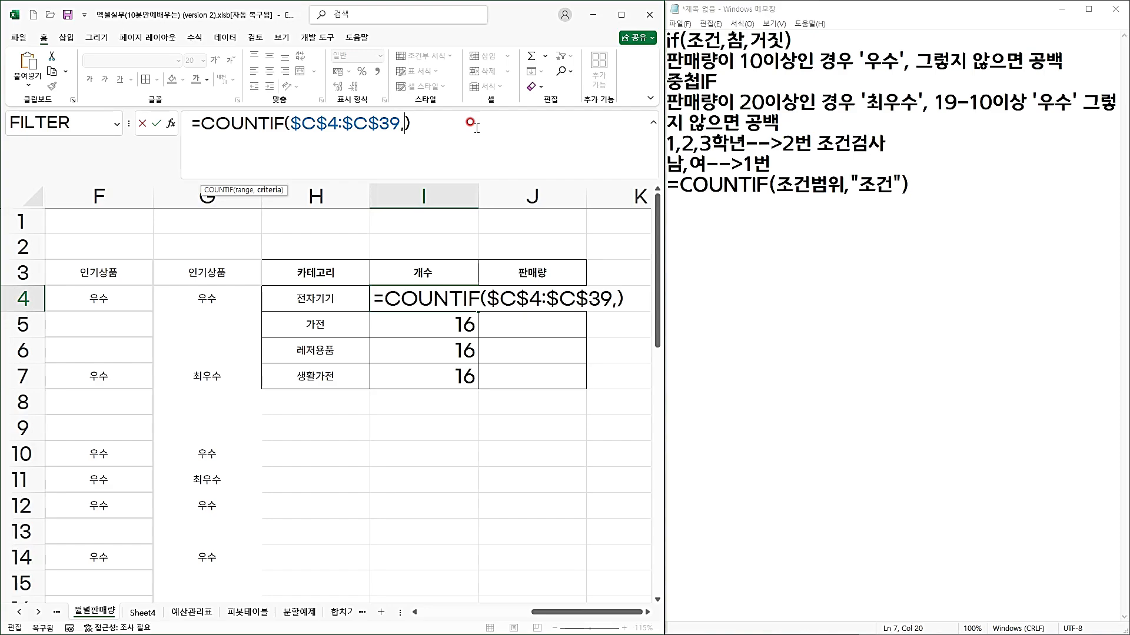
left_click(316, 296)
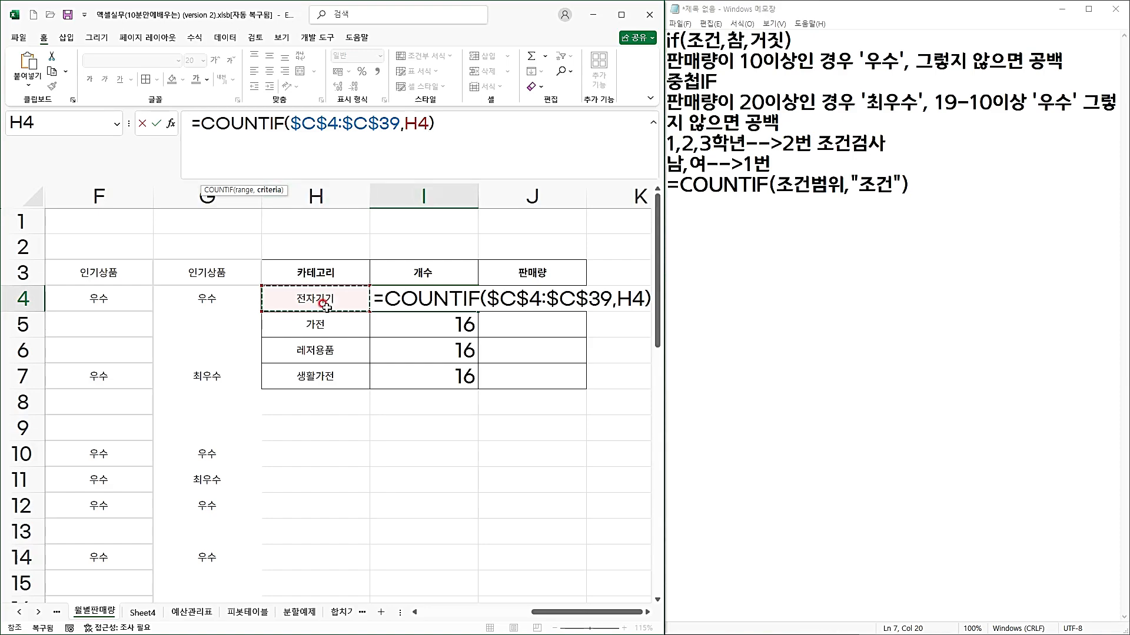
key("Return")
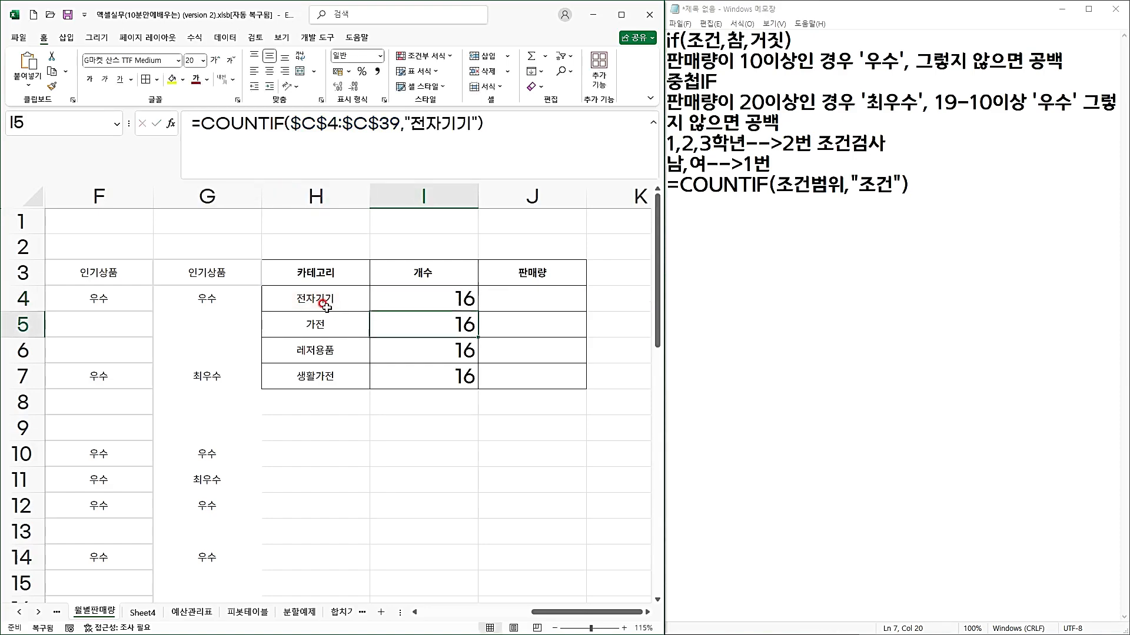
key("Up")
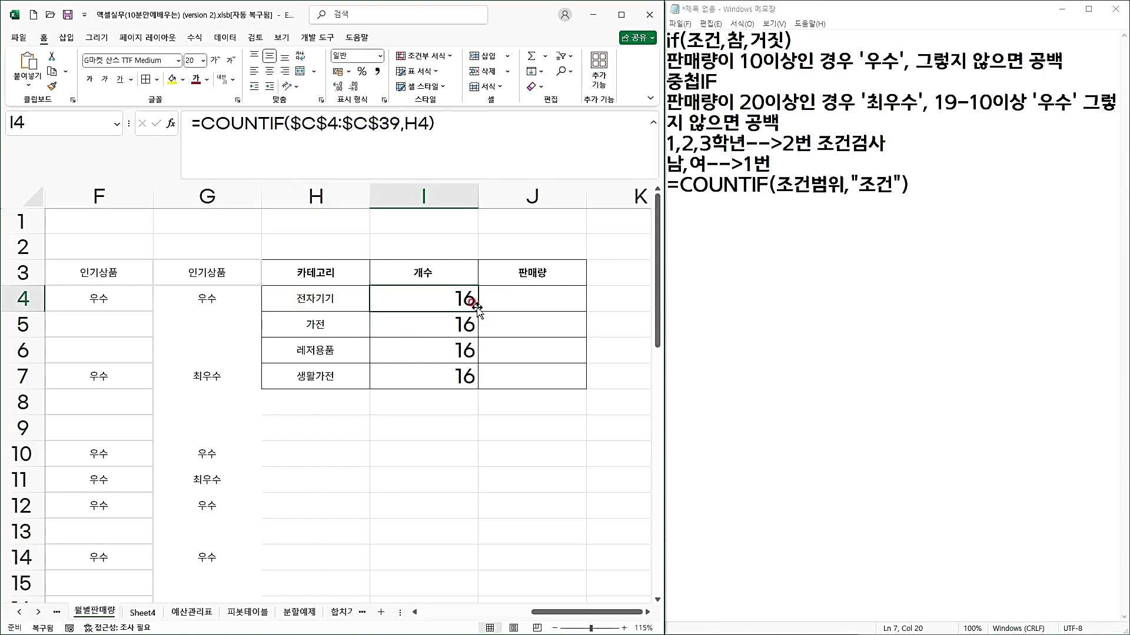
left_click_drag(478, 311, 464, 376)
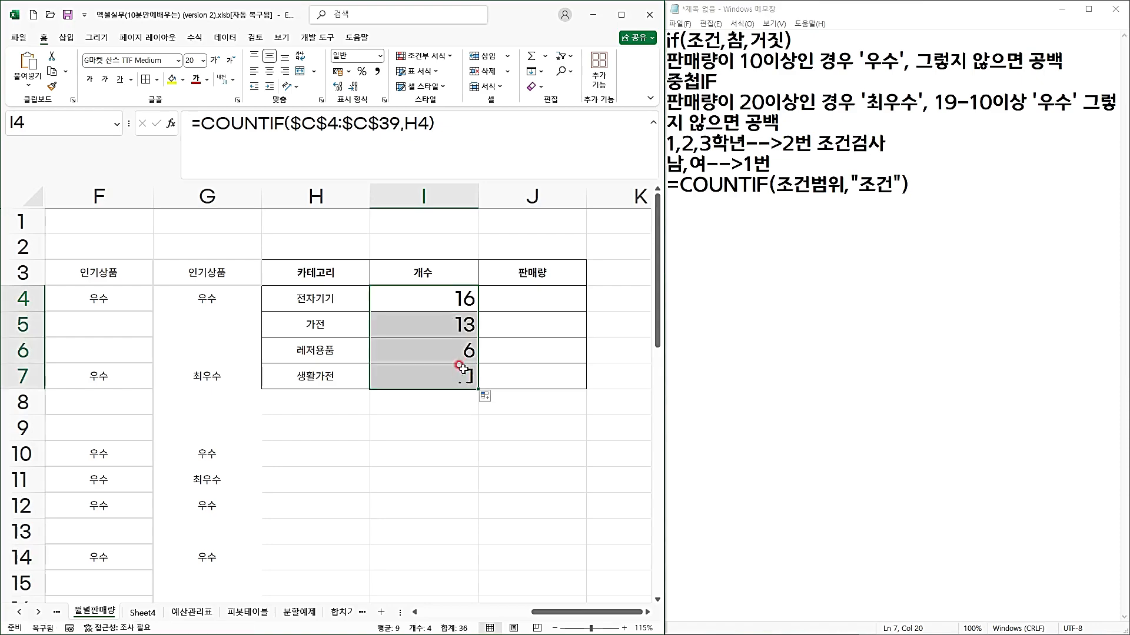
Inspect the criteria references of the COUNTIF formulas in I5, I6, I7 and I4 without changing them.
double_click(459, 323)
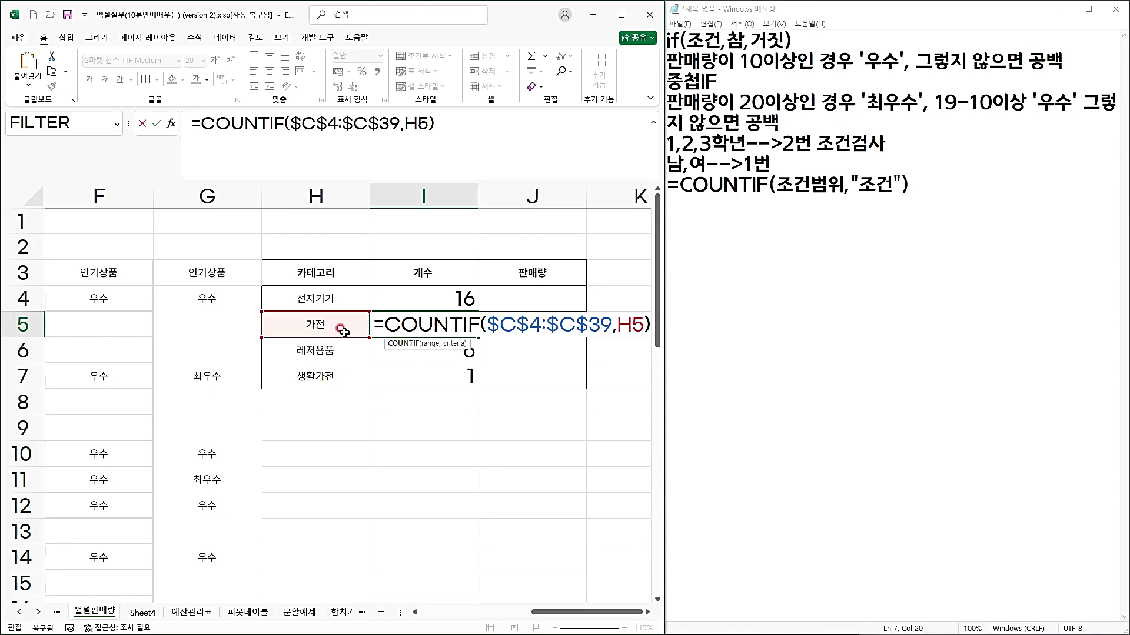
key("Escape")
double_click(452, 350)
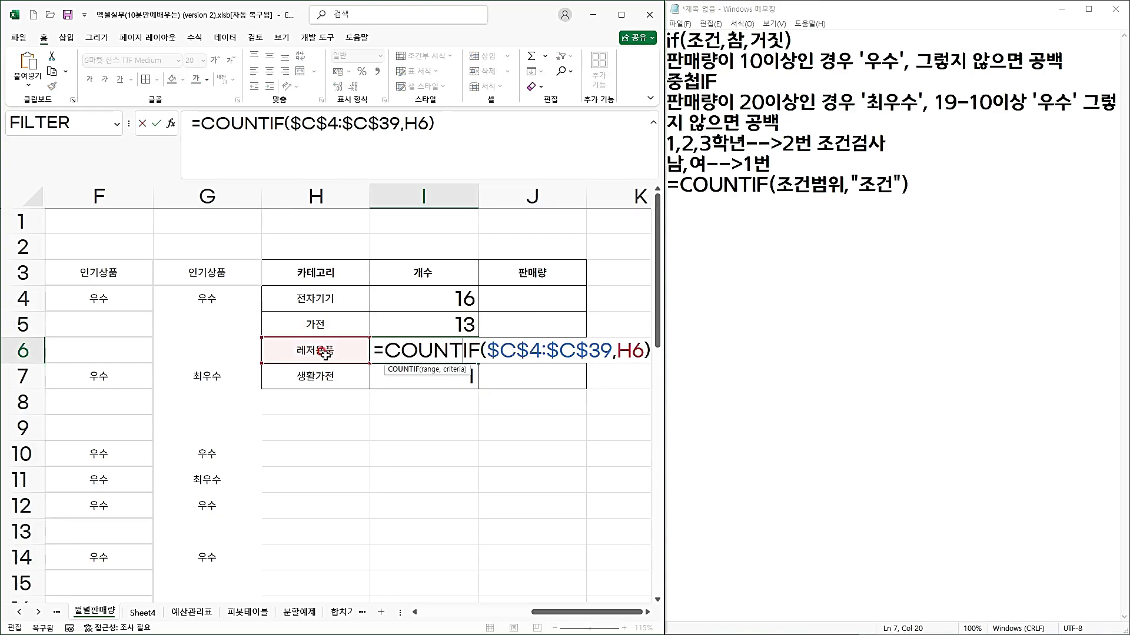
key("Return")
double_click(449, 375)
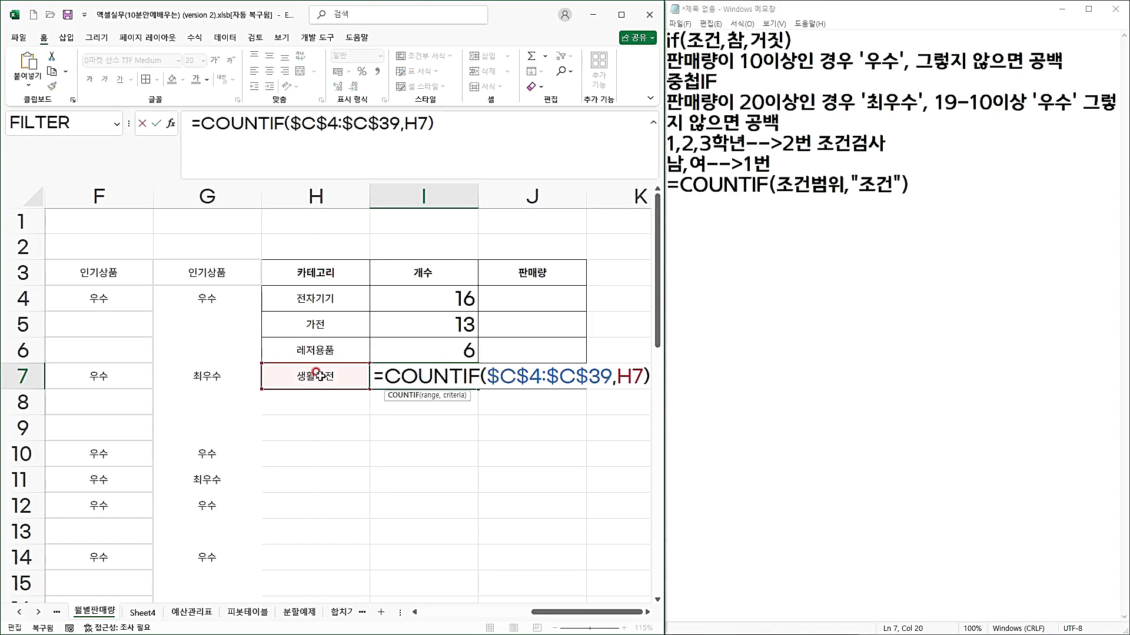
key("ctrl+Return")
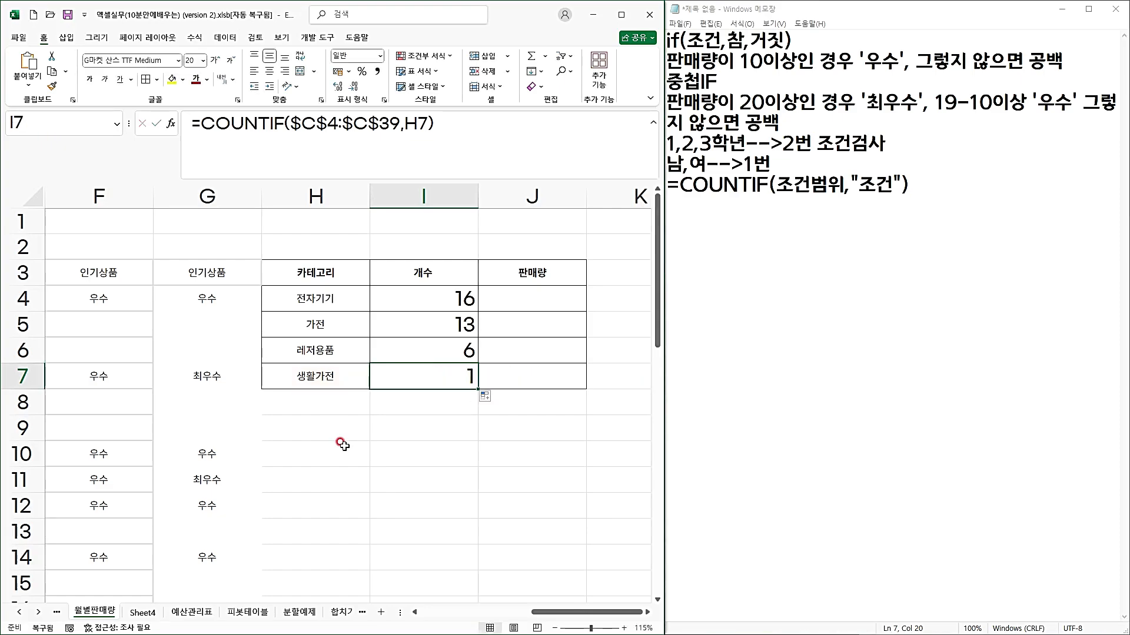
double_click(408, 301)
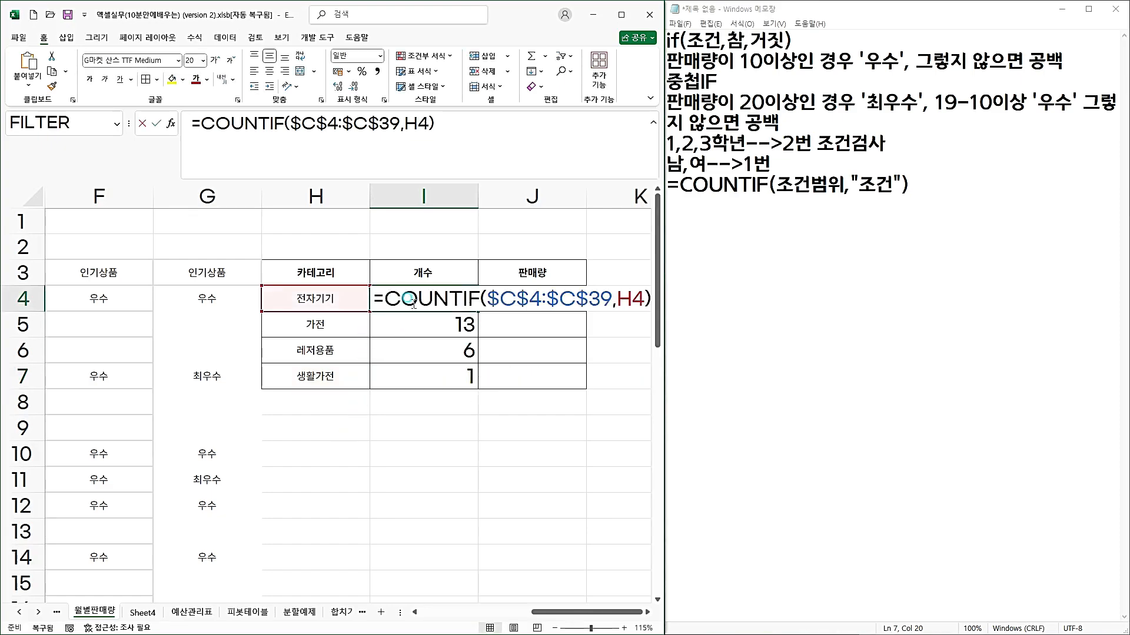
left_click_drag(616, 300, 645, 301)
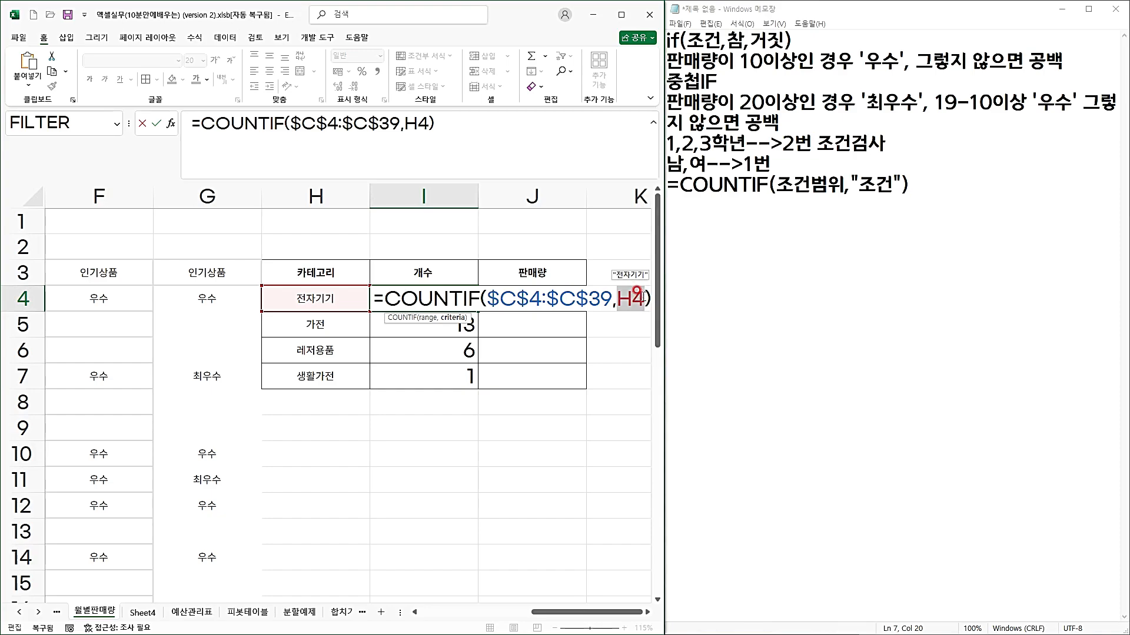
key("ctrl+Return")
Switch to Notepad and add the line 셀주소, 함수는 "(큰다옴표)로 묶지 않습니다. below the COUNTIF syntax.
left_click(977, 189)
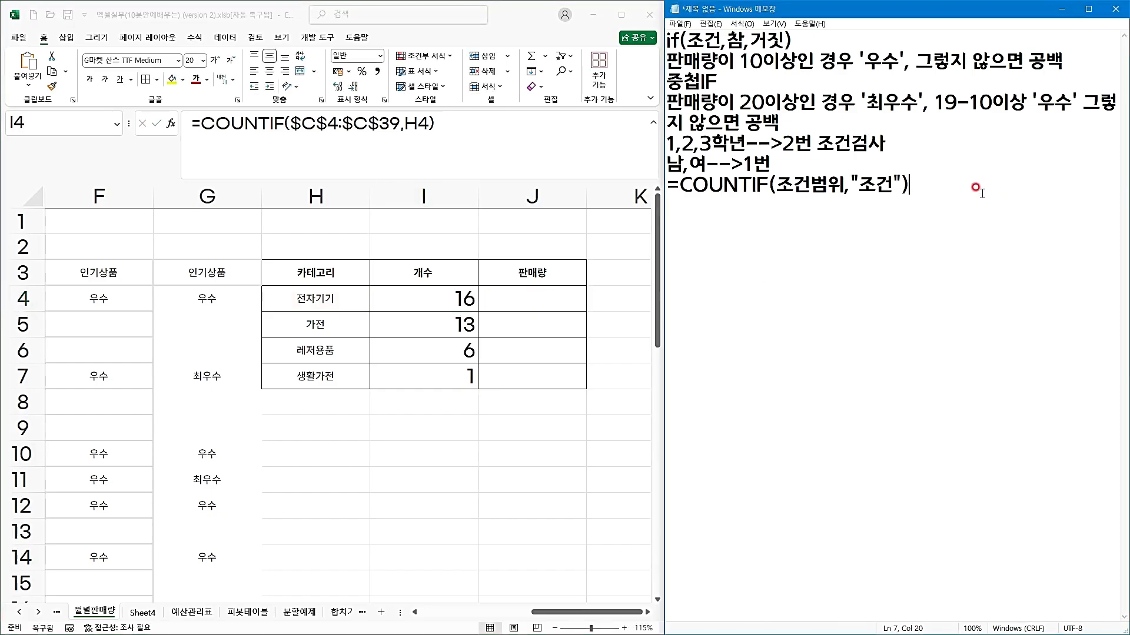
type("ㅅㄹ")
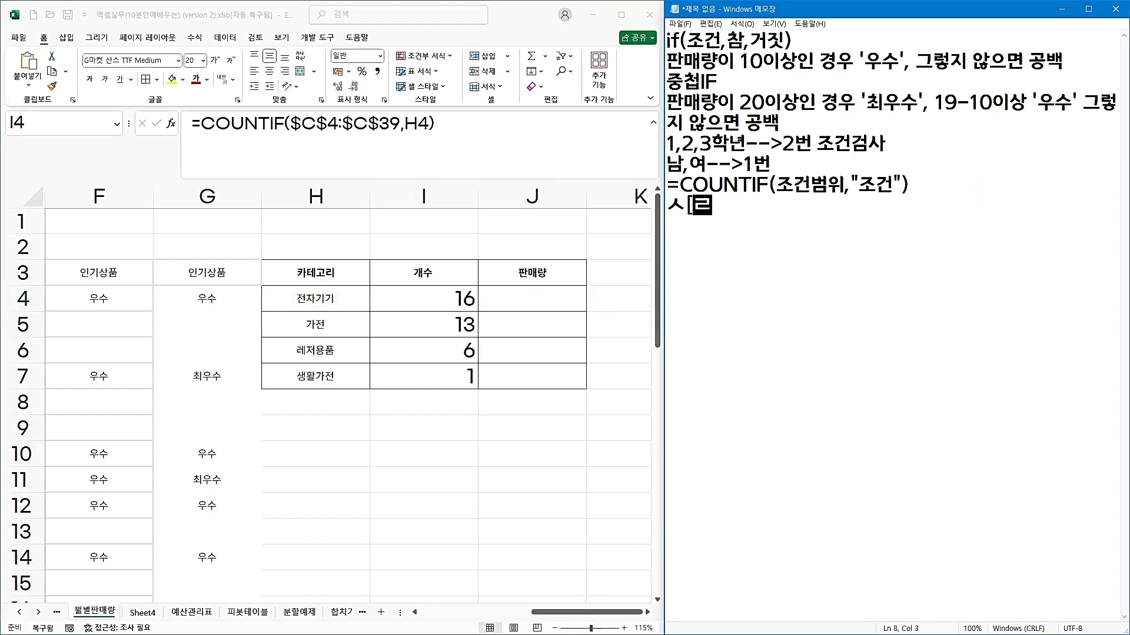
type("셀")
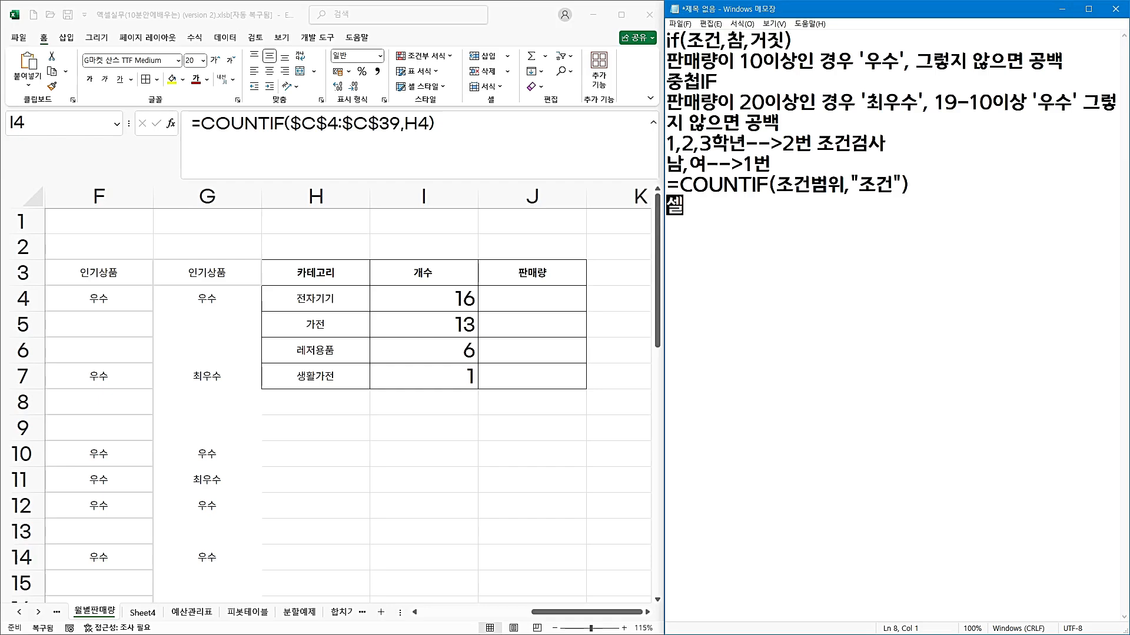
type("주소, 함ㅅ수는 ")
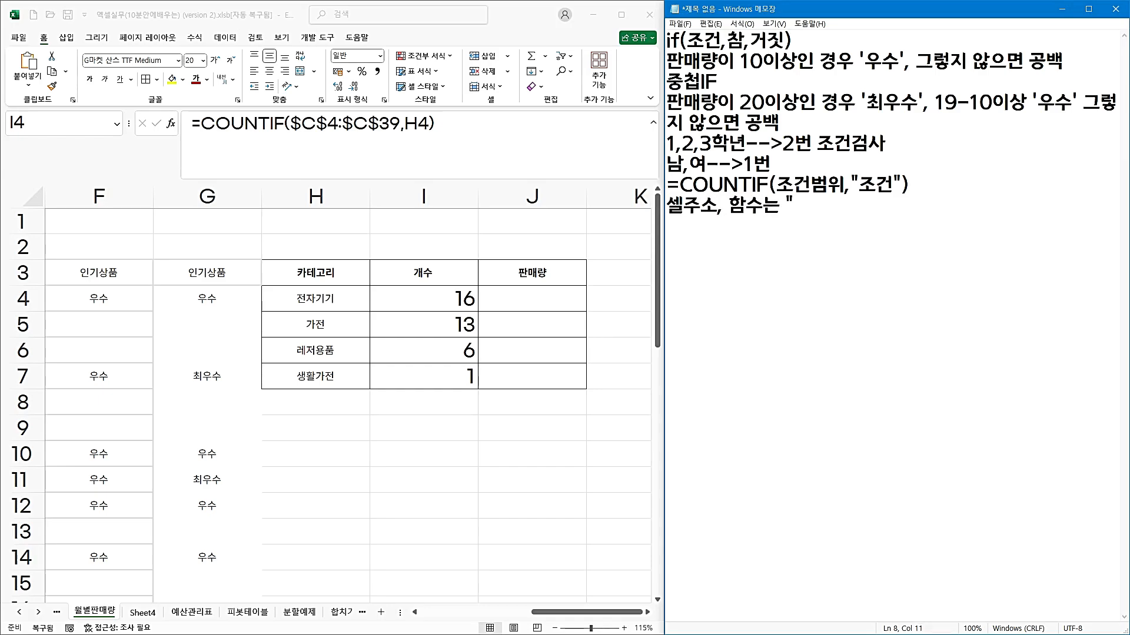
type("\"(큰다음ㅍ")
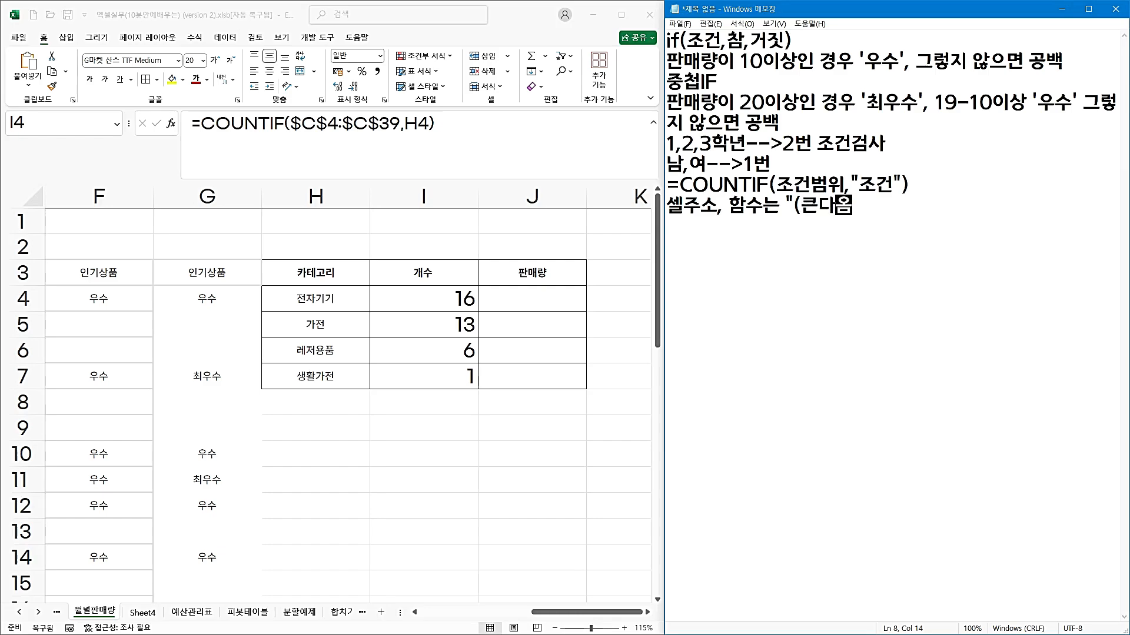
type(")로 묶지 않")
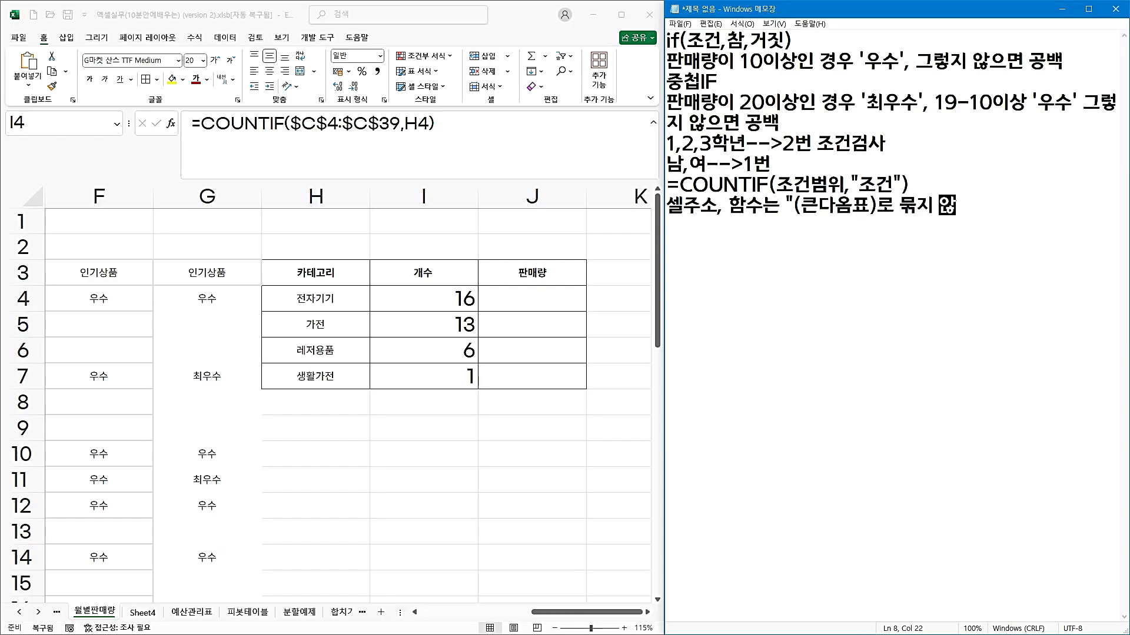
type("습니다.")
key("Return")
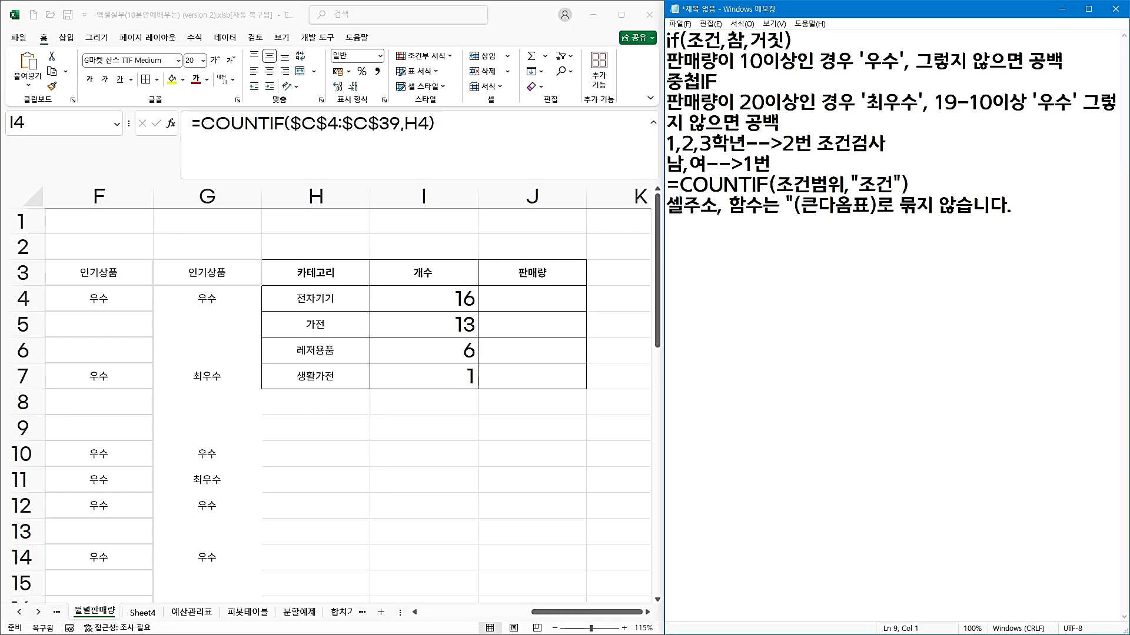
Back in Excel, go through the 개수 cells I4 to I7 one by one to review their formulas.
left_click(434, 297)
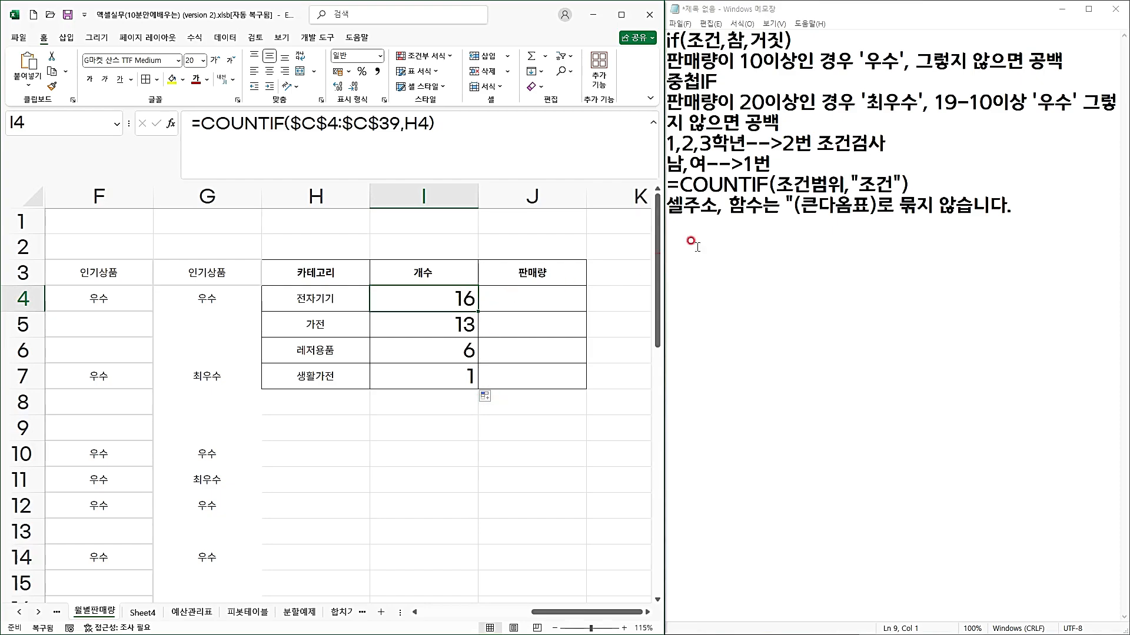
left_click(429, 326)
left_click(429, 352)
left_click(424, 375)
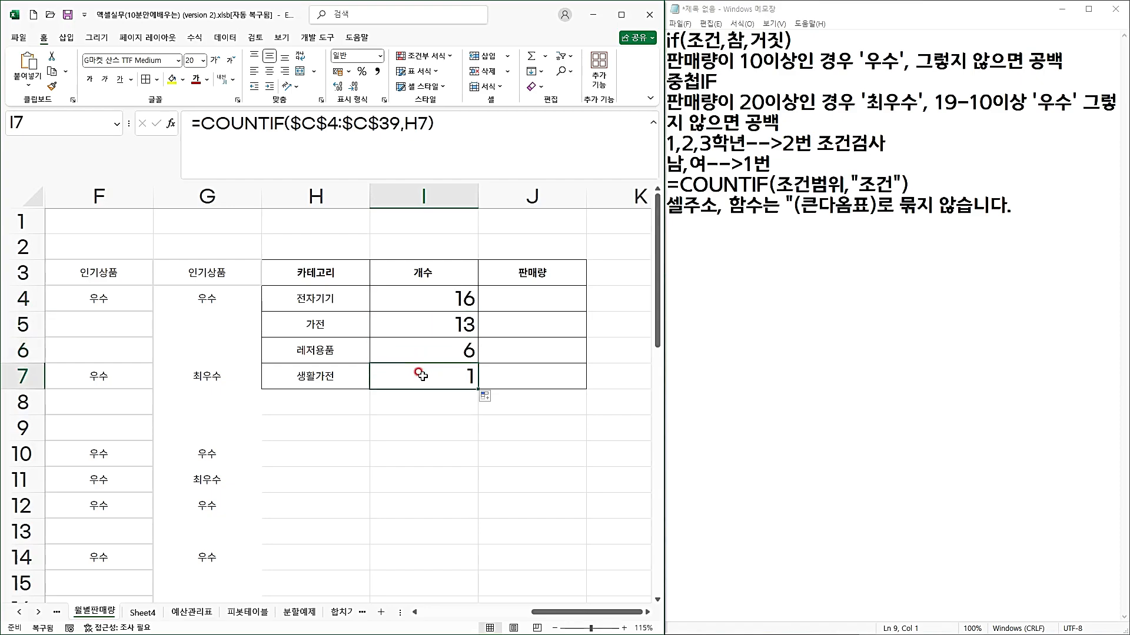